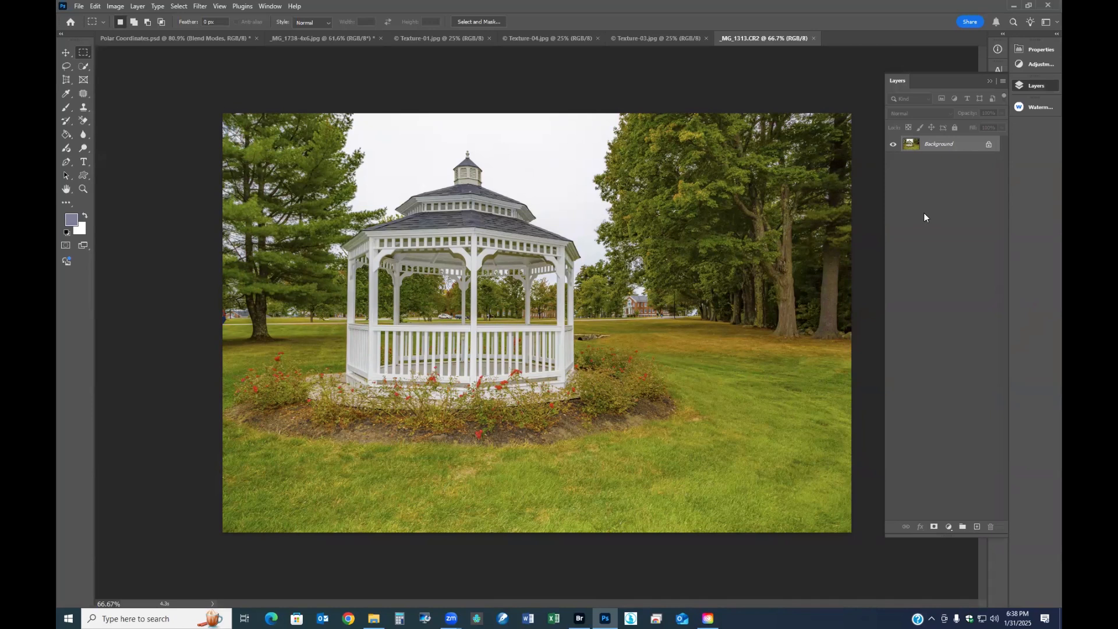
- Duplicate the gazebo photo's Background layer and apply a Gaussian Blur with a 7.6 pixel radius to the copy
{"action": "key", "text": "ctrl+j"}
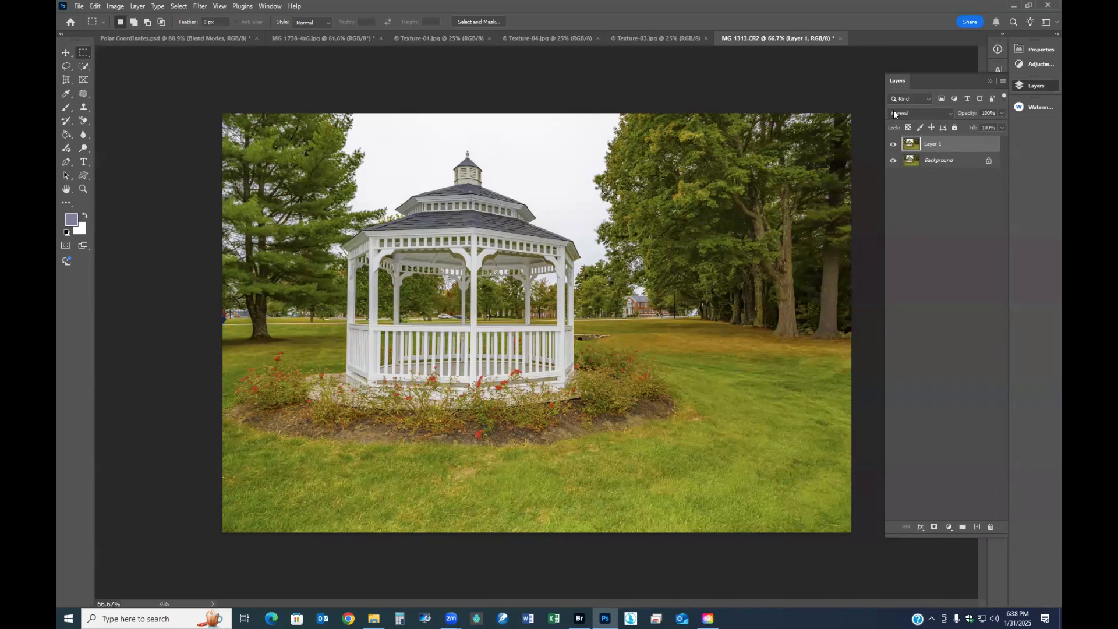
{"action": "left_click", "coordinate": [950, 114]}
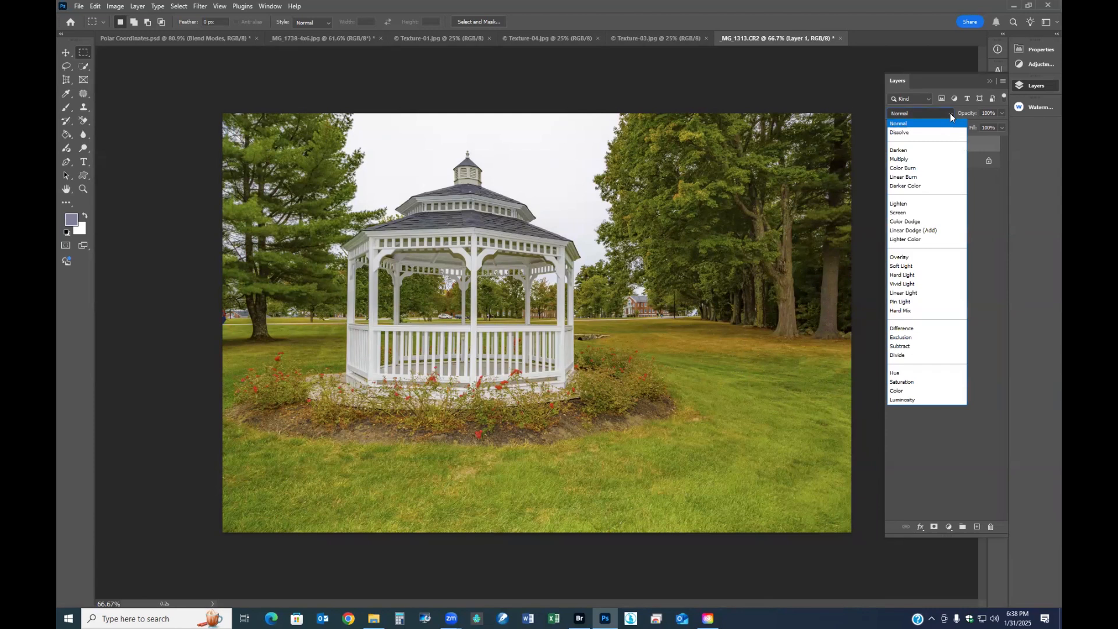
{"action": "left_click", "coordinate": [949, 114]}
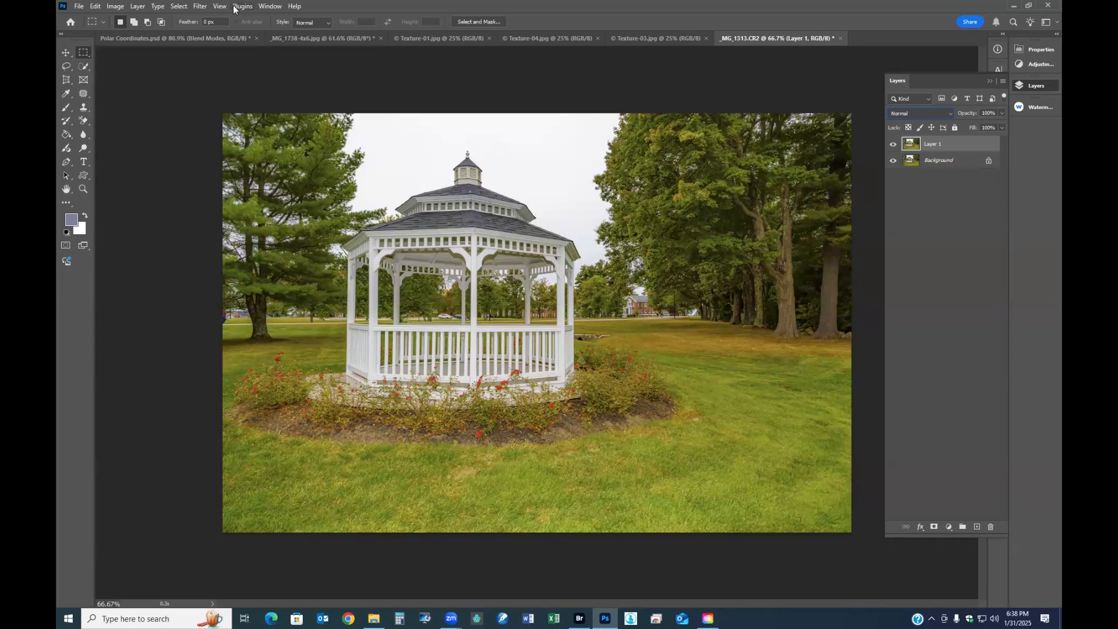
{"action": "left_click", "coordinate": [204, 6]}
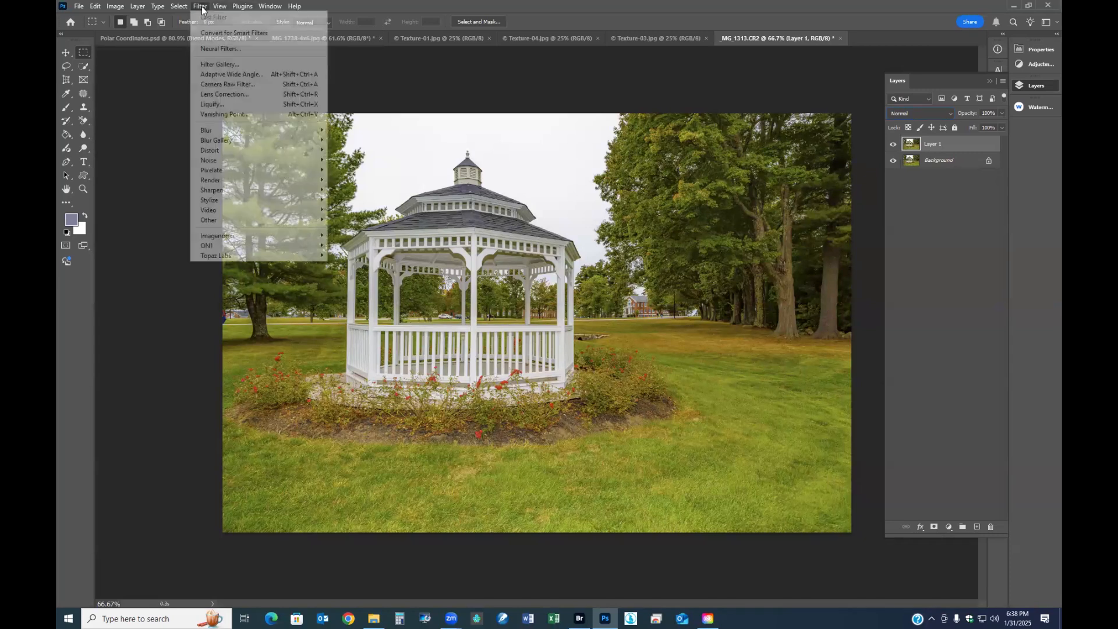
{"action": "mouse_move", "coordinate": [228, 129]}
{"action": "left_click", "coordinate": [354, 169]}
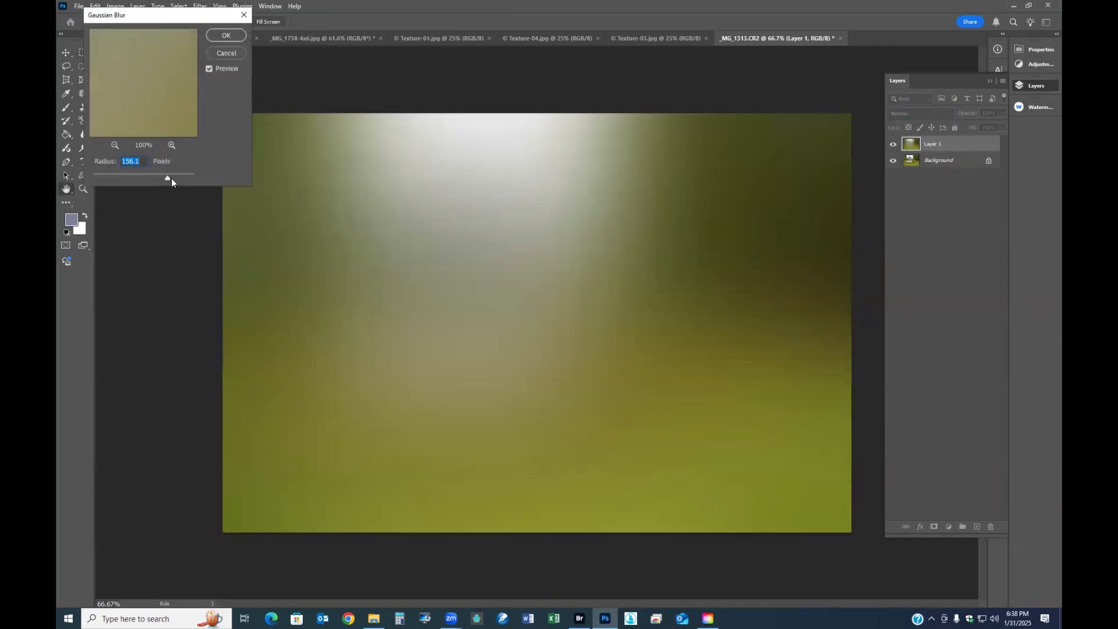
{"action": "left_click_drag", "start_coordinate": [134, 176], "coordinate": [131, 176]}
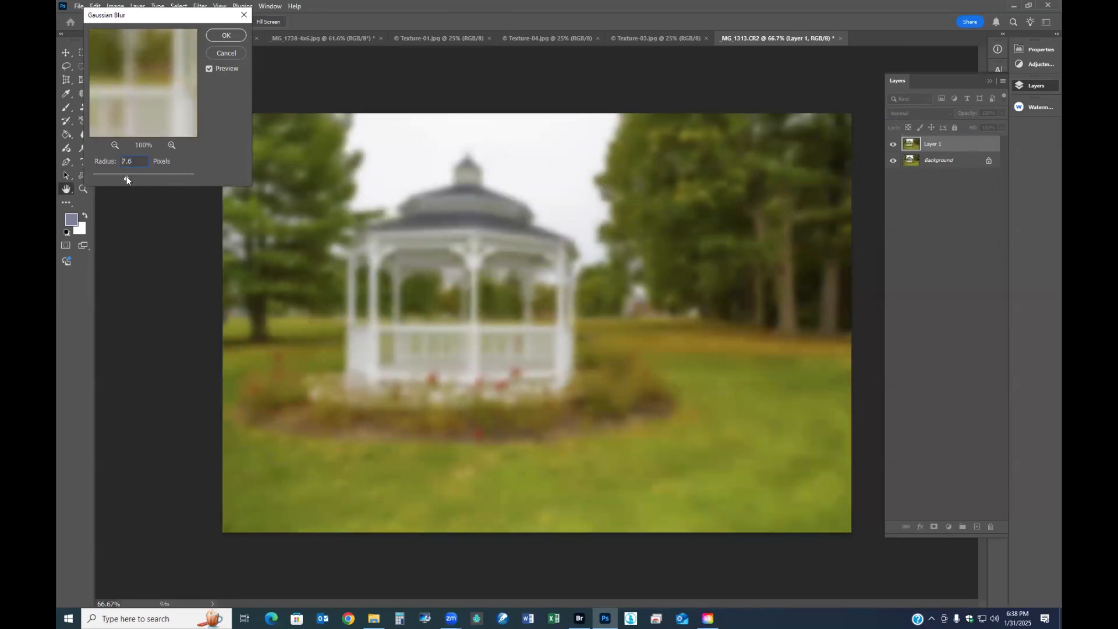
{"action": "left_click", "coordinate": [226, 36]}
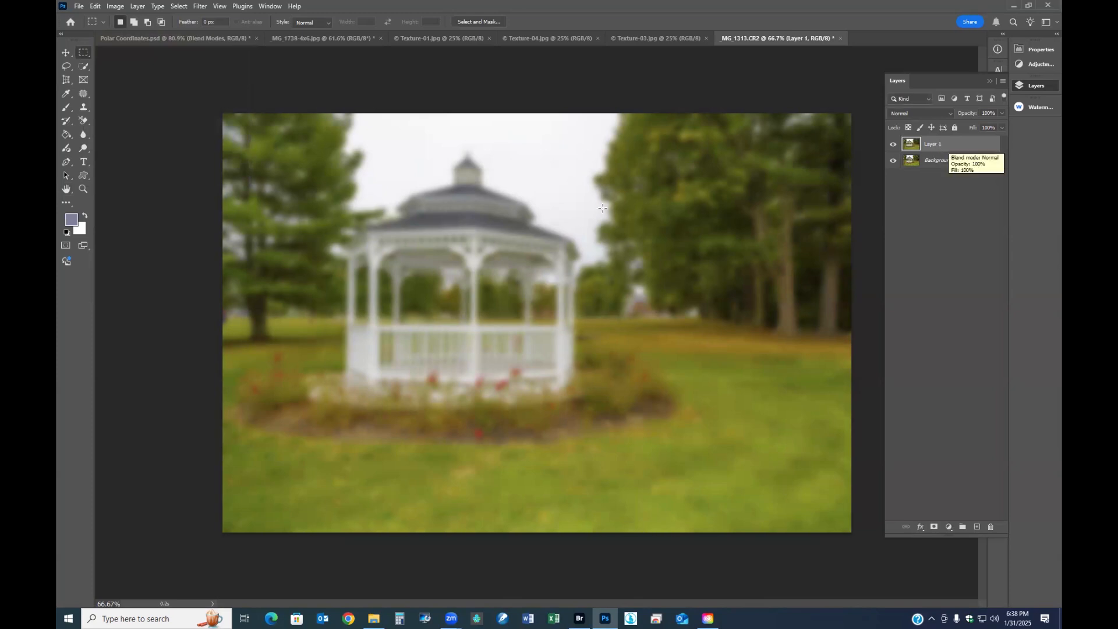
- Set the blurred gazebo layer's opacity to 60% and compare the photo with and without that layer
{"action": "left_click", "coordinate": [893, 146]}
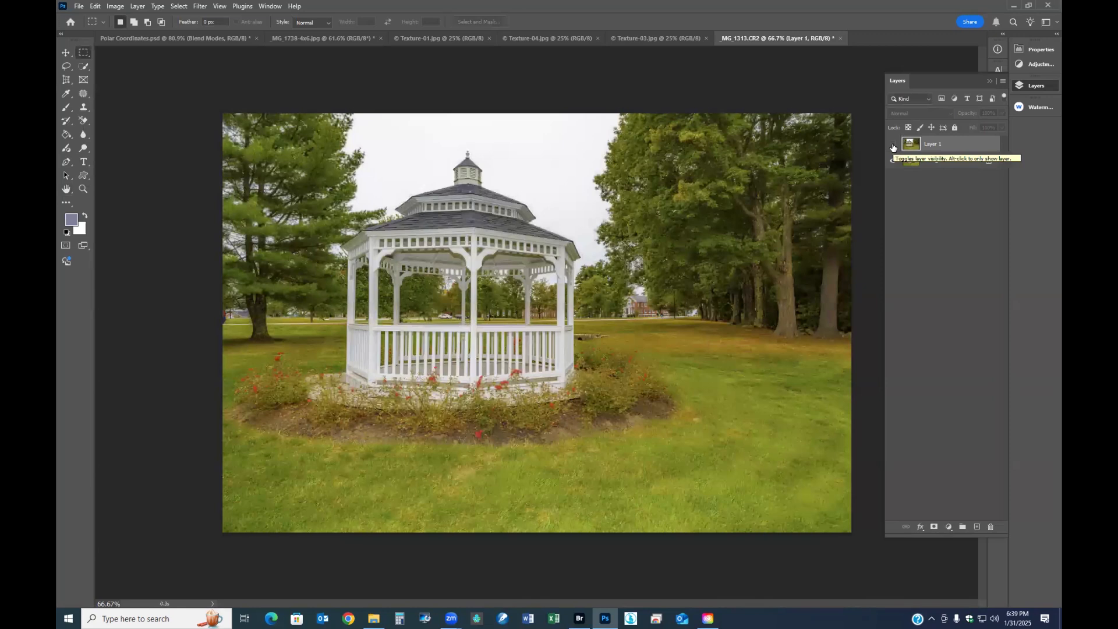
{"action": "left_click", "coordinate": [893, 146]}
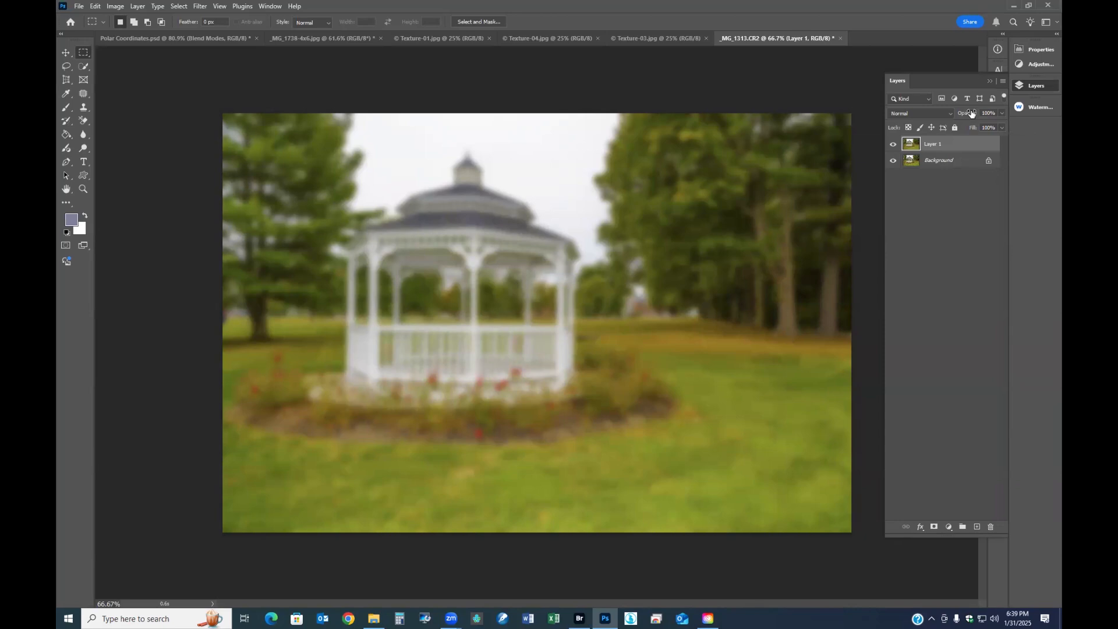
{"action": "left_click_drag", "start_coordinate": [971, 112], "coordinate": [870, 111]}
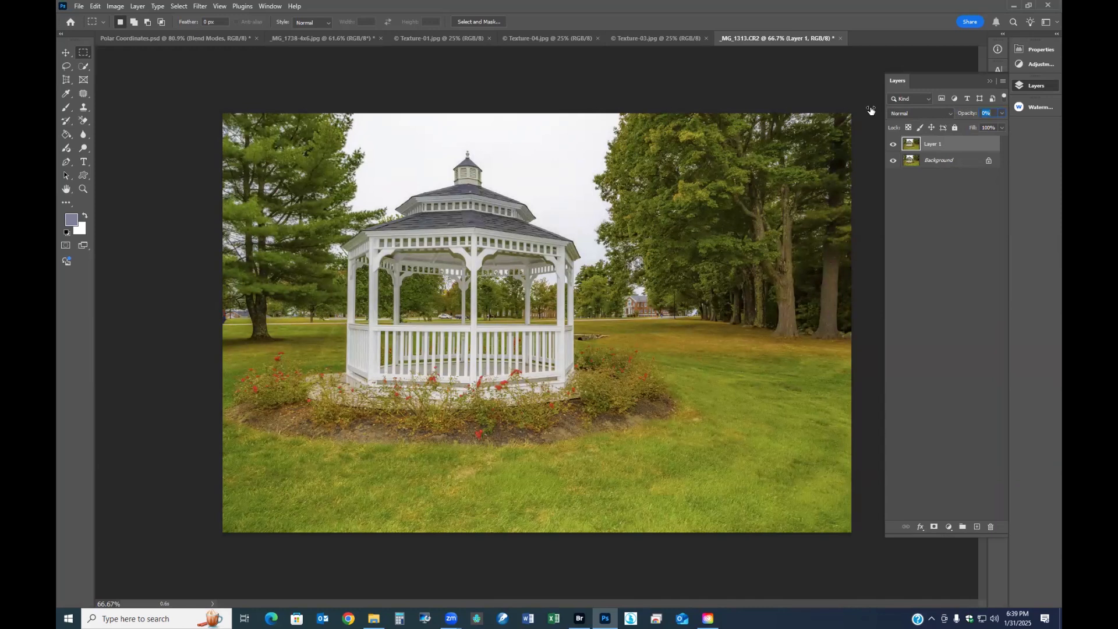
{"action": "left_click_drag", "start_coordinate": [871, 111], "coordinate": [902, 109]}
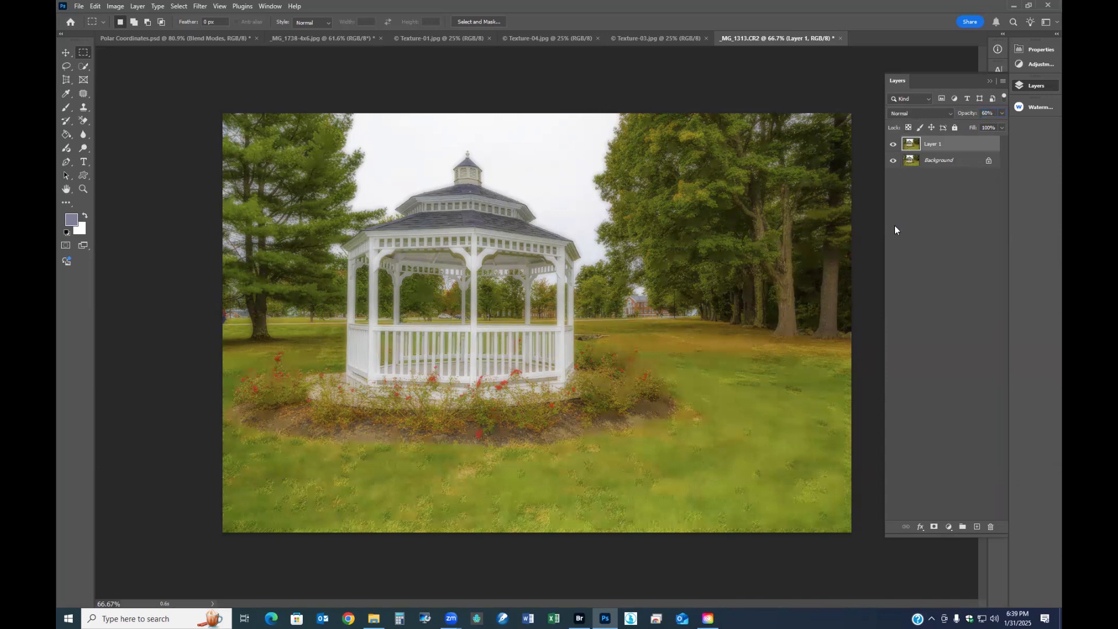
{"action": "left_click", "coordinate": [893, 144]}
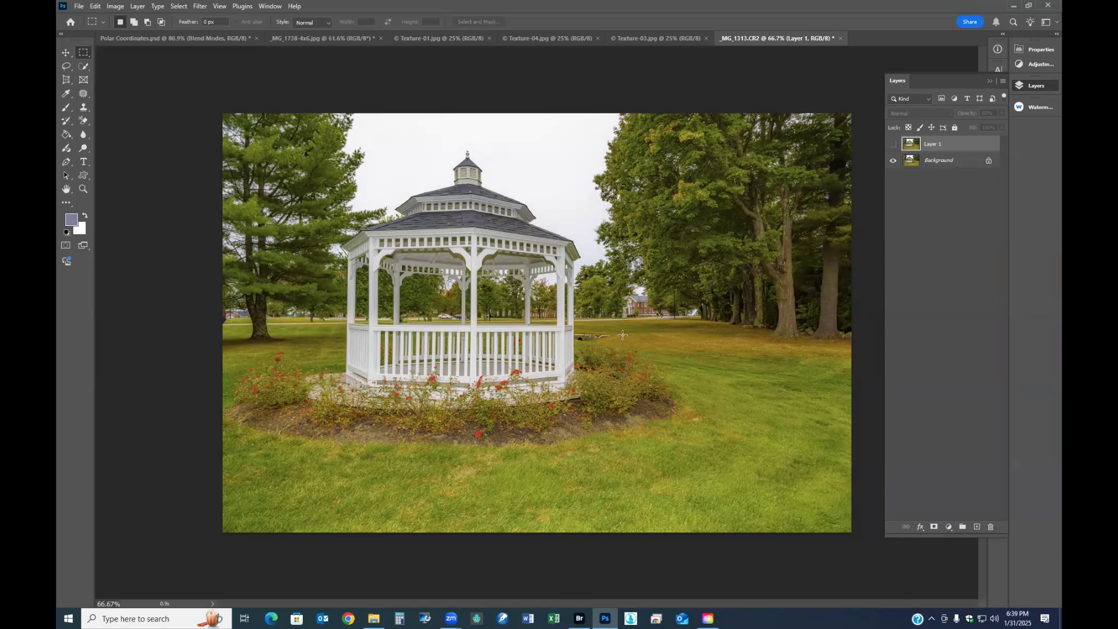
{"action": "left_click", "coordinate": [893, 146]}
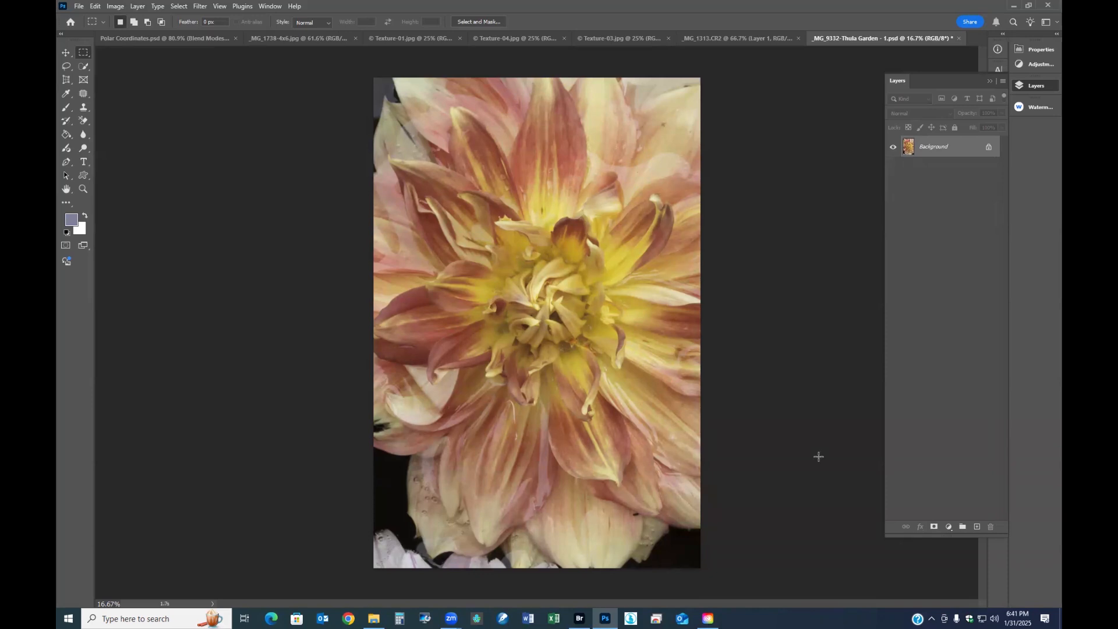
- Duplicate the dahlia photo's Background layer and apply a Gaussian Blur with a 40.1 pixel radius to the copy
{"action": "key", "text": "ctrl+j"}
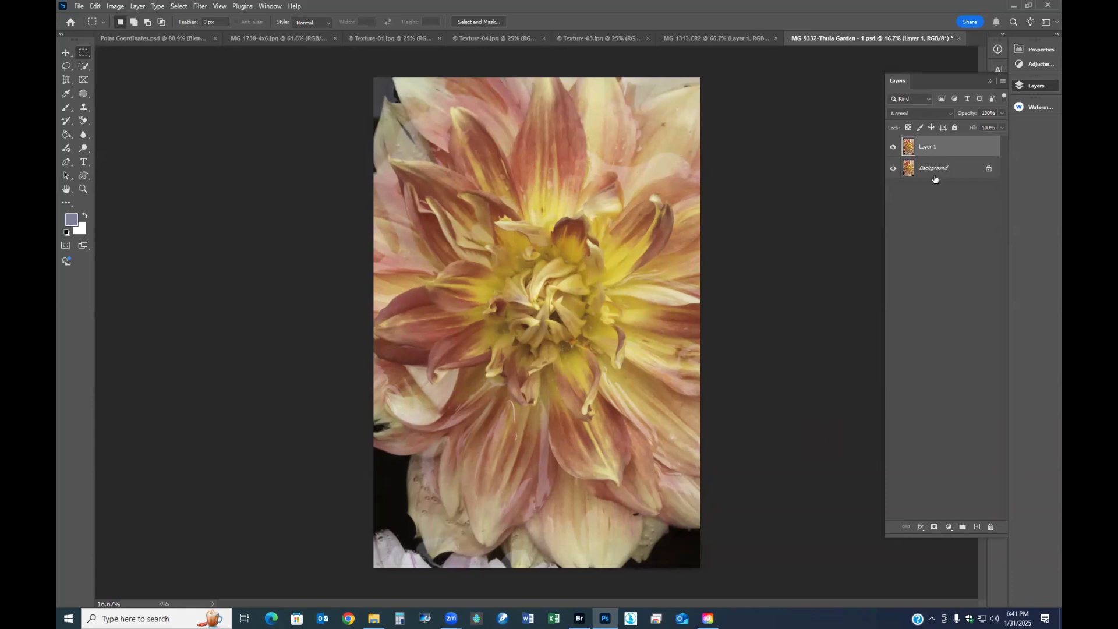
{"action": "left_click", "coordinate": [200, 6]}
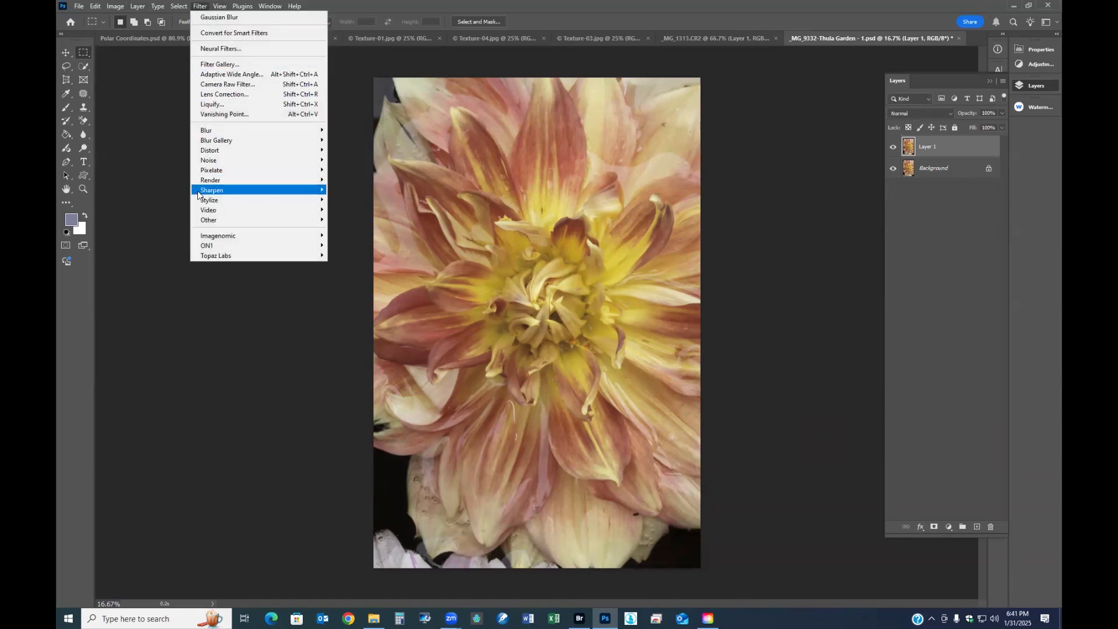
{"action": "mouse_move", "coordinate": [218, 137]}
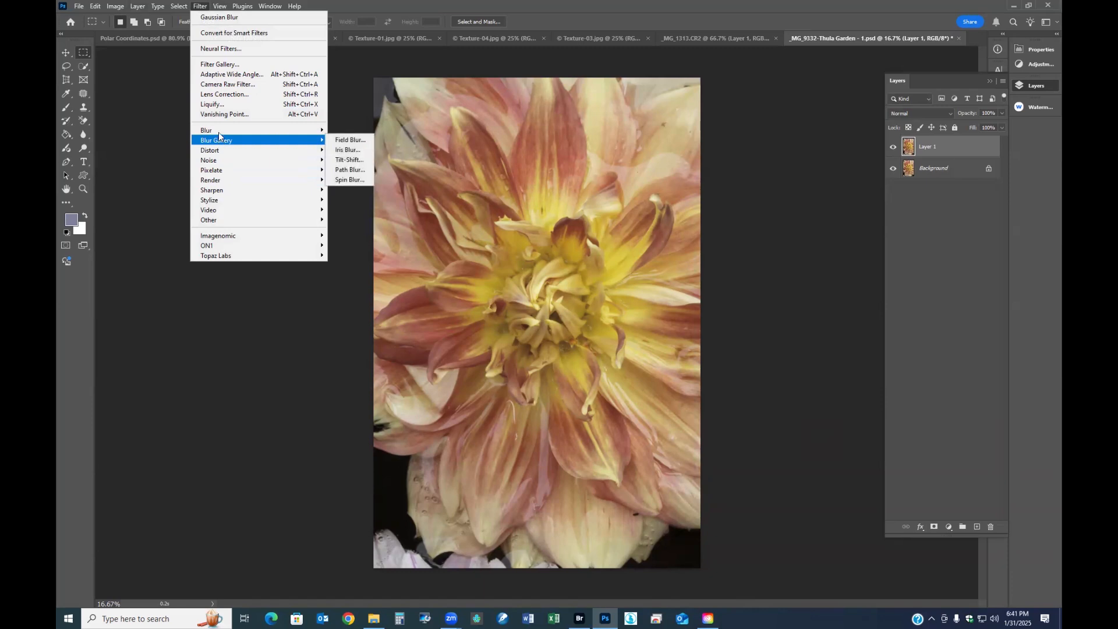
{"action": "left_click", "coordinate": [345, 170]}
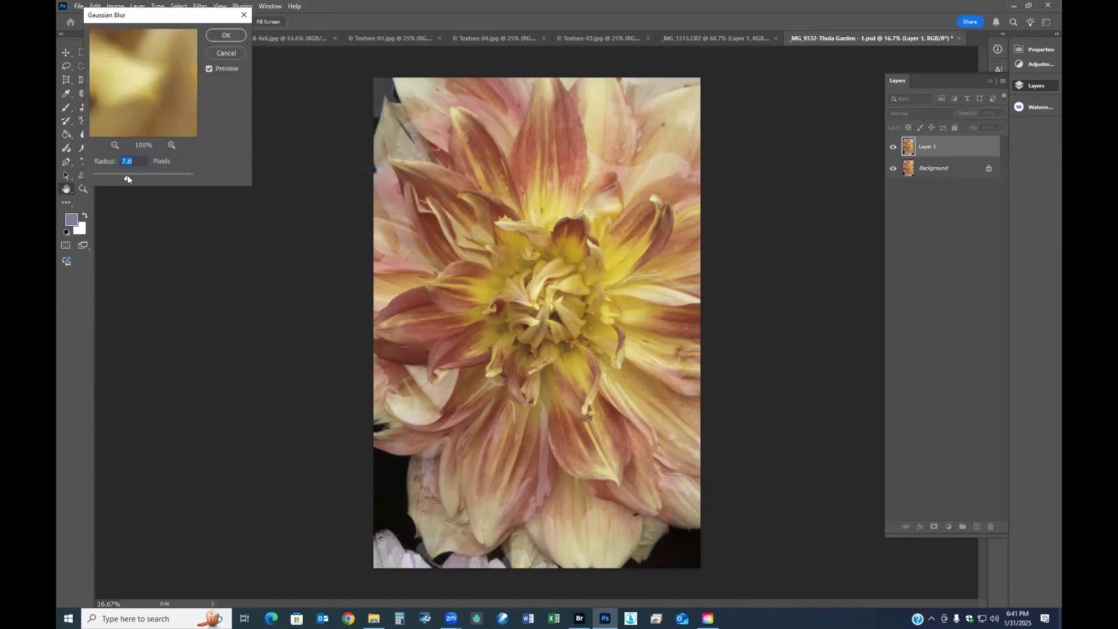
{"action": "left_click_drag", "start_coordinate": [134, 175], "coordinate": [144, 179]}
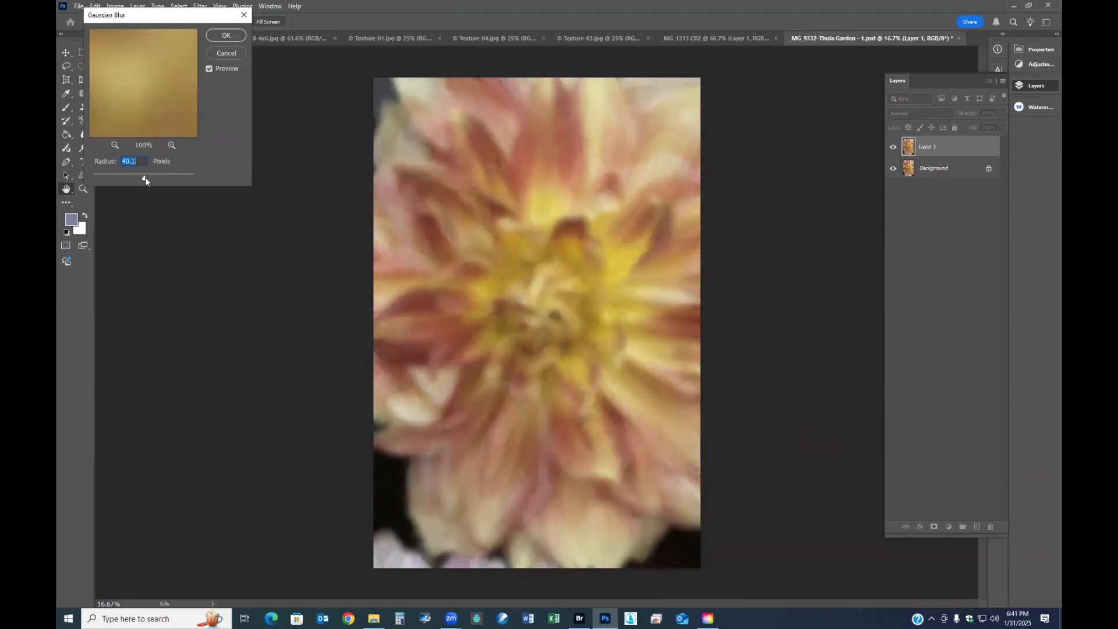
{"action": "left_click", "coordinate": [227, 36]}
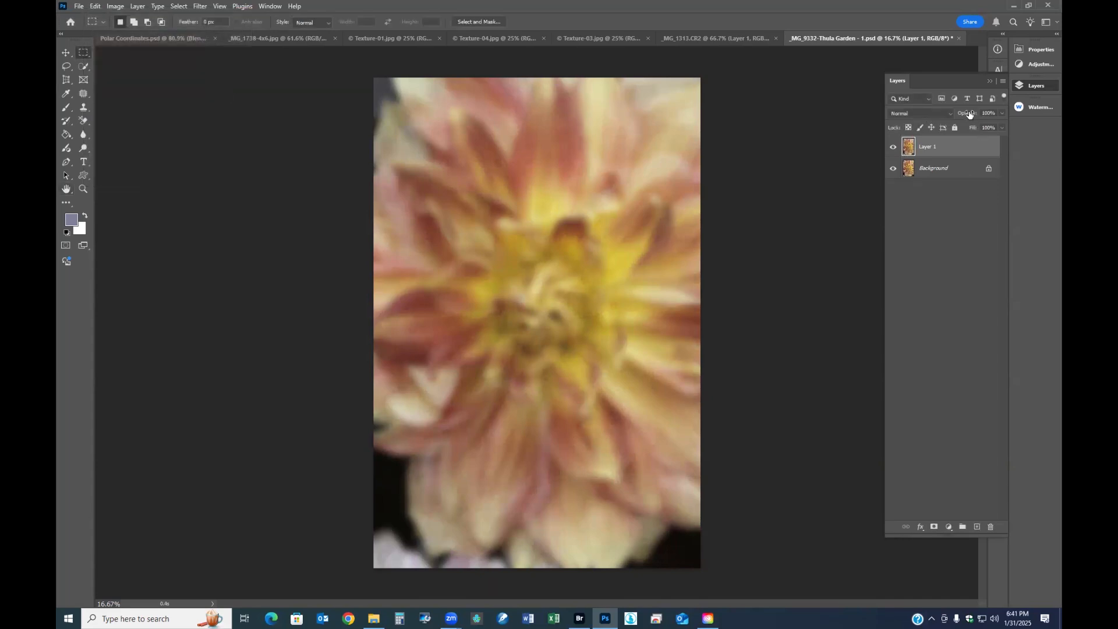
- Set the blurred dahlia layer's opacity to 68% and compare the flower with and without that layer
{"action": "left_click_drag", "start_coordinate": [968, 114], "coordinate": [950, 112]}
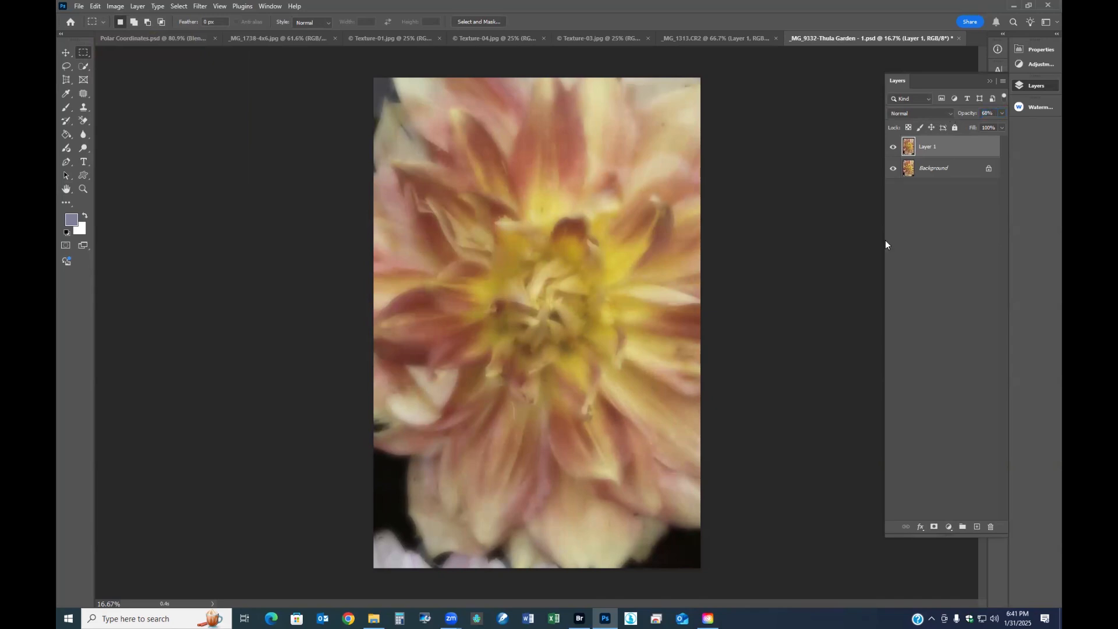
{"action": "scroll", "coordinate": [660, 297], "scroll_direction": "up", "scroll_amount": 3}
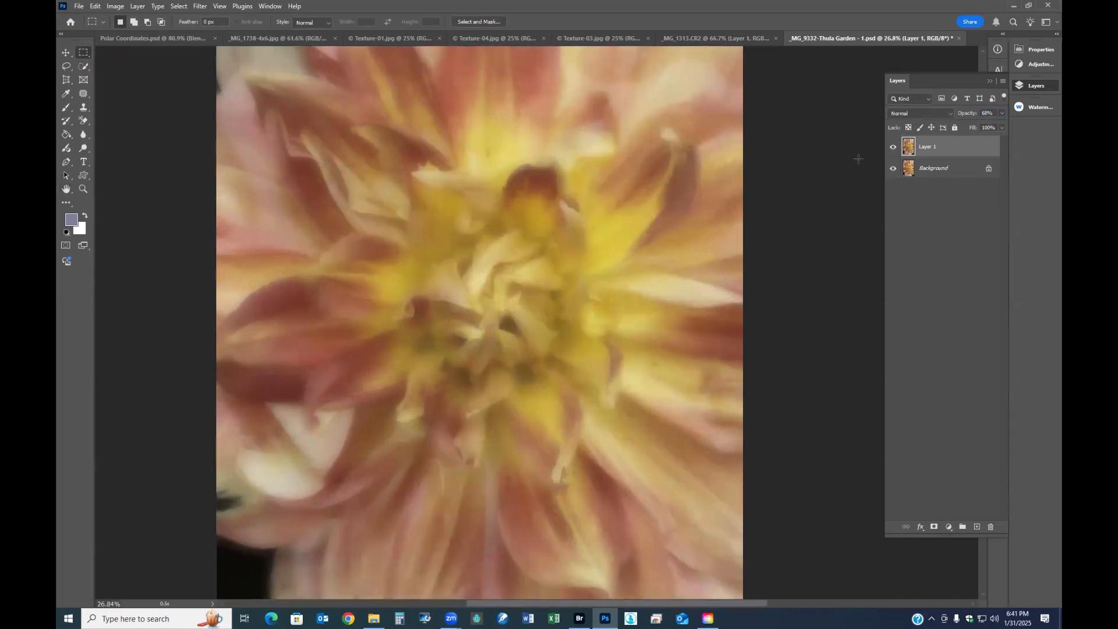
{"action": "left_click", "coordinate": [893, 147]}
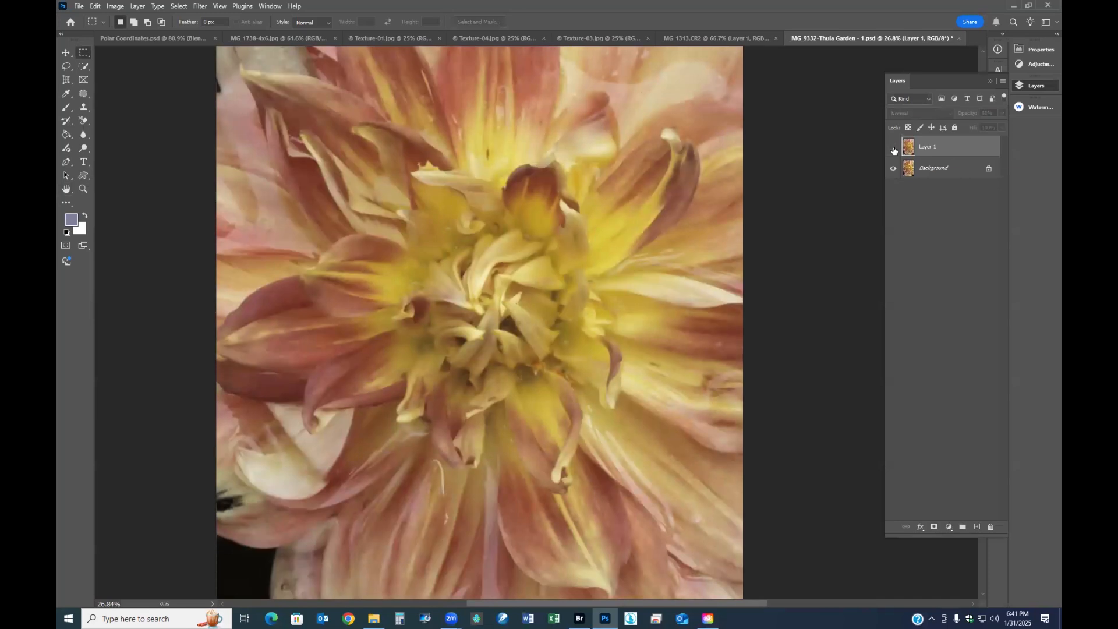
{"action": "left_click", "coordinate": [893, 148]}
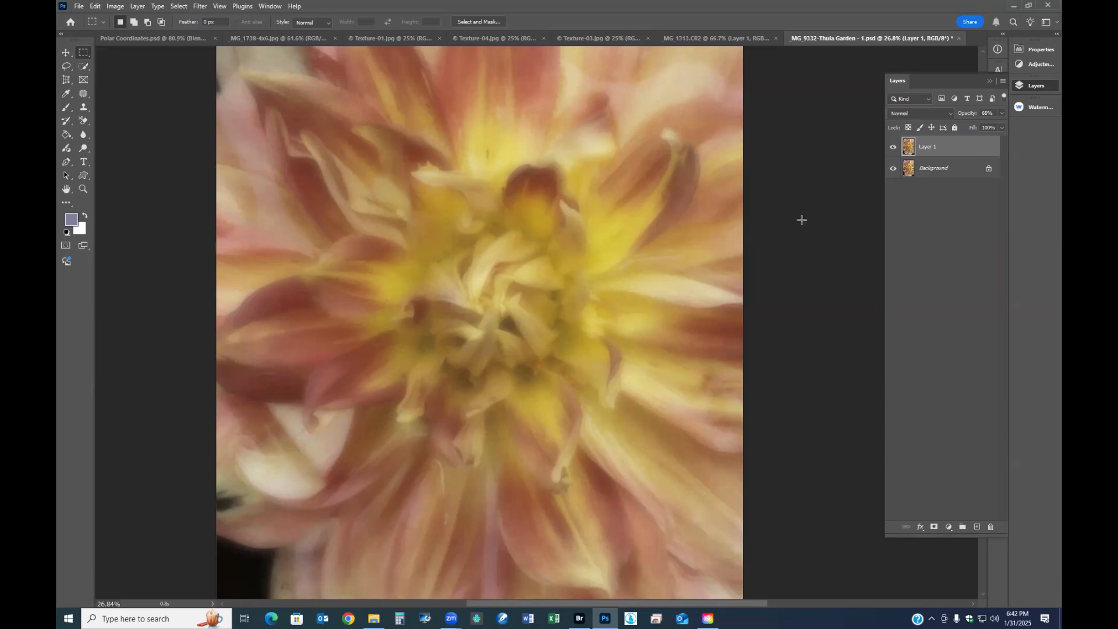
- Merge the blurred layer into the dahlia's background and add a new empty layer above it
{"action": "left_click_drag", "start_coordinate": [930, 161], "coordinate": [933, 156]}
{"action": "key", "text": "ctrl+e"}
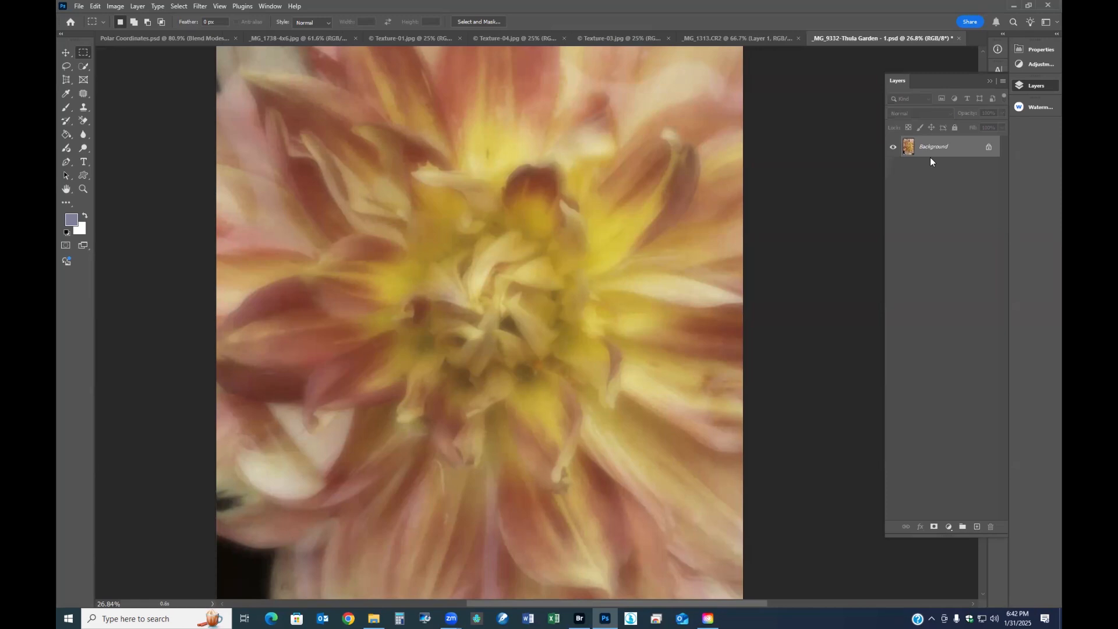
{"action": "left_click", "coordinate": [975, 526]}
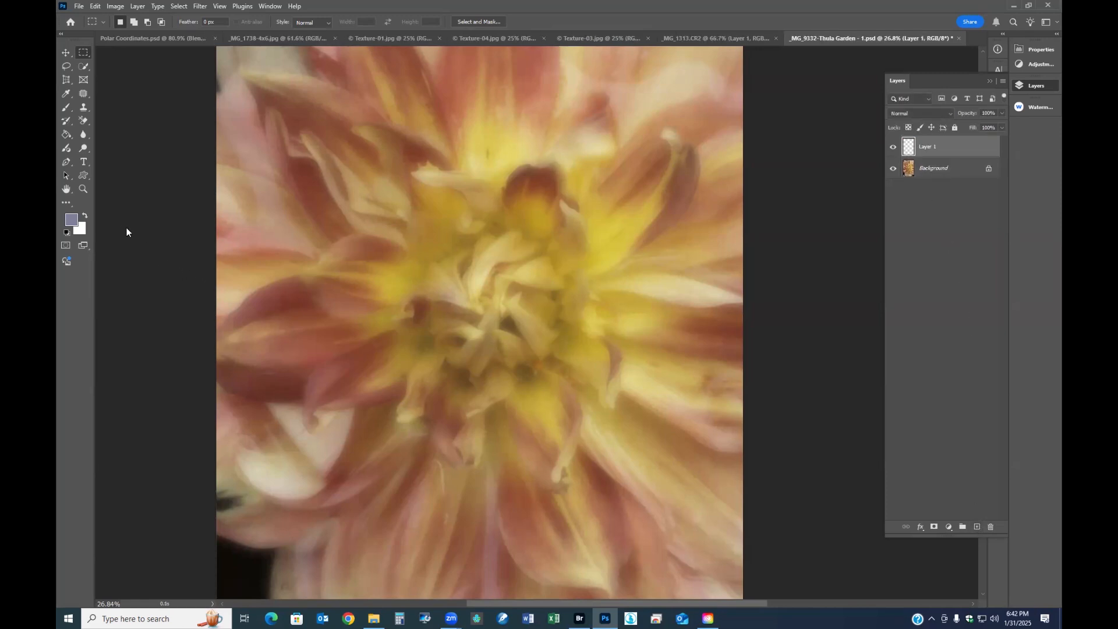
- Fill the new empty layer with white using the Paint Bucket tool and lower its opacity to 40%
{"action": "left_click", "coordinate": [66, 135]}
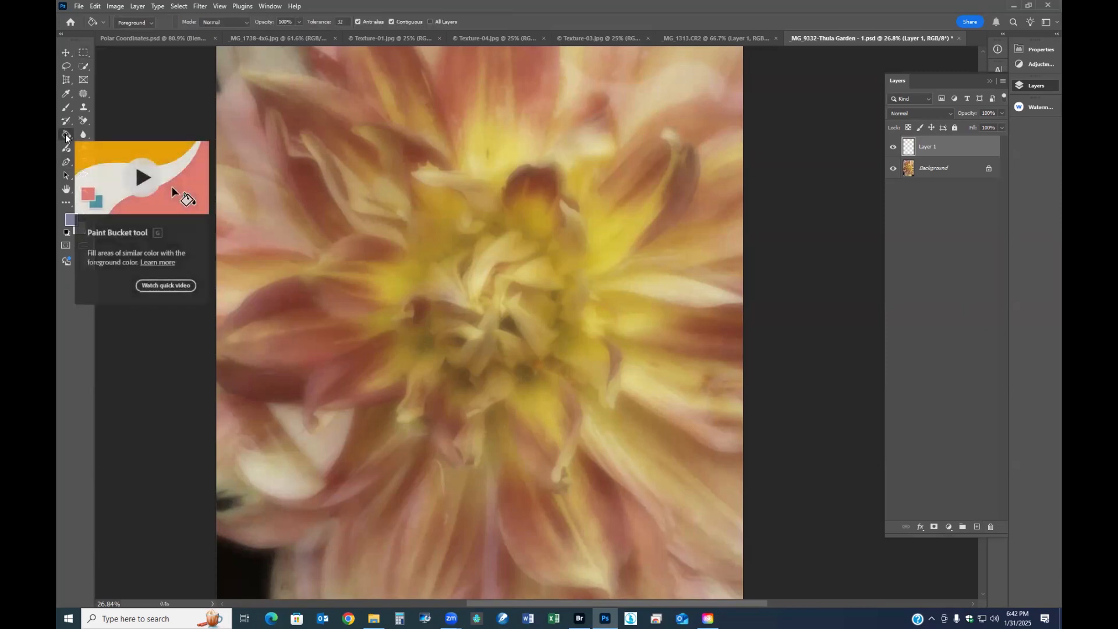
{"action": "left_click", "coordinate": [66, 135]}
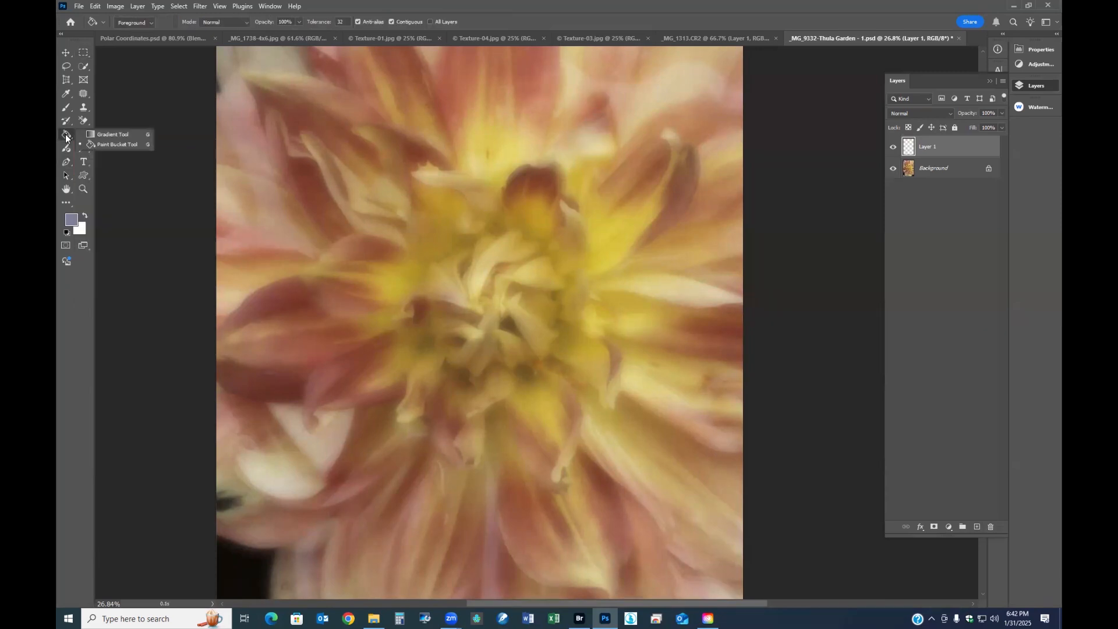
{"action": "left_click", "coordinate": [86, 216]}
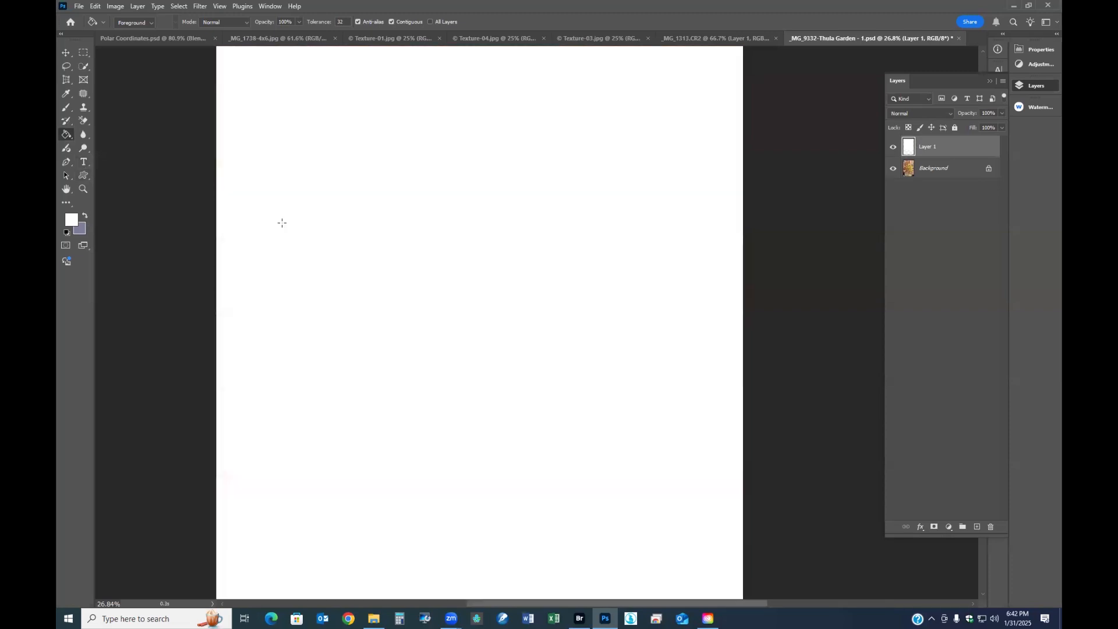
{"action": "left_click", "coordinate": [283, 223]}
{"action": "left_click_drag", "start_coordinate": [967, 116], "coordinate": [824, 113]}
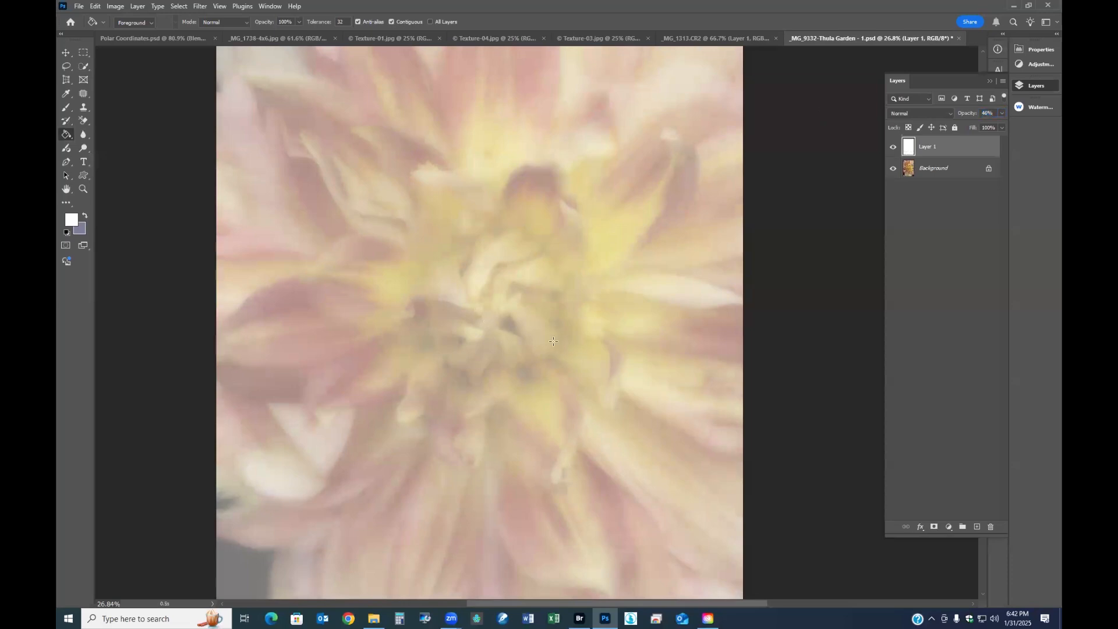
{"action": "scroll", "coordinate": [651, 361], "scroll_direction": "down", "scroll_amount": 3}
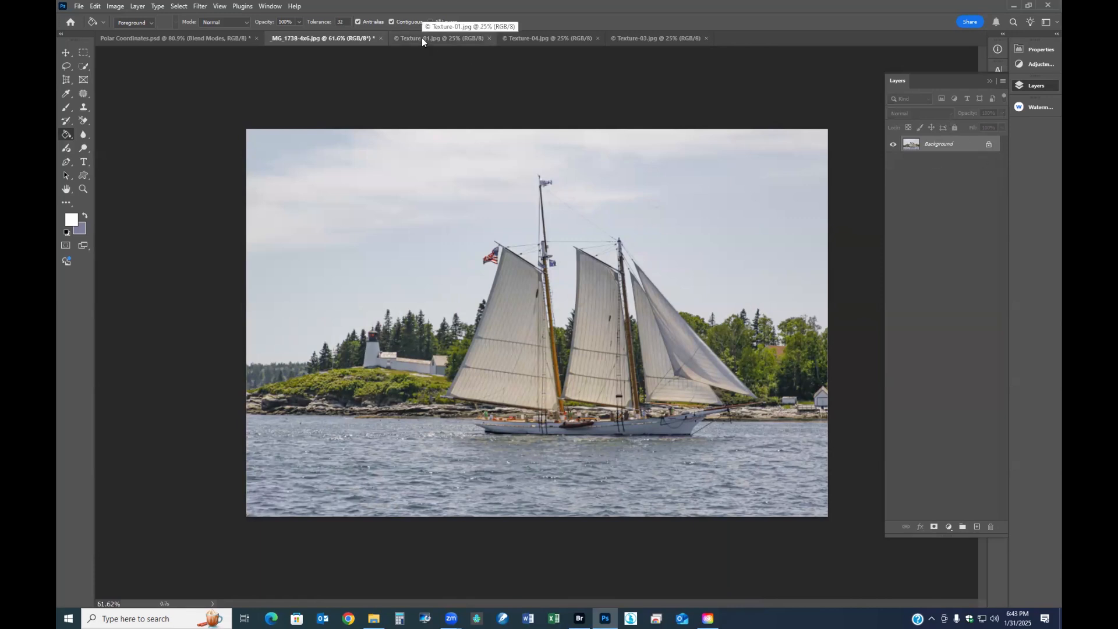
- Examine the open texture images Texture-03.jpg, Texture-04.jpg and Texture-01.jpg as candidates for a texture overlay
{"action": "left_click", "coordinate": [630, 41]}
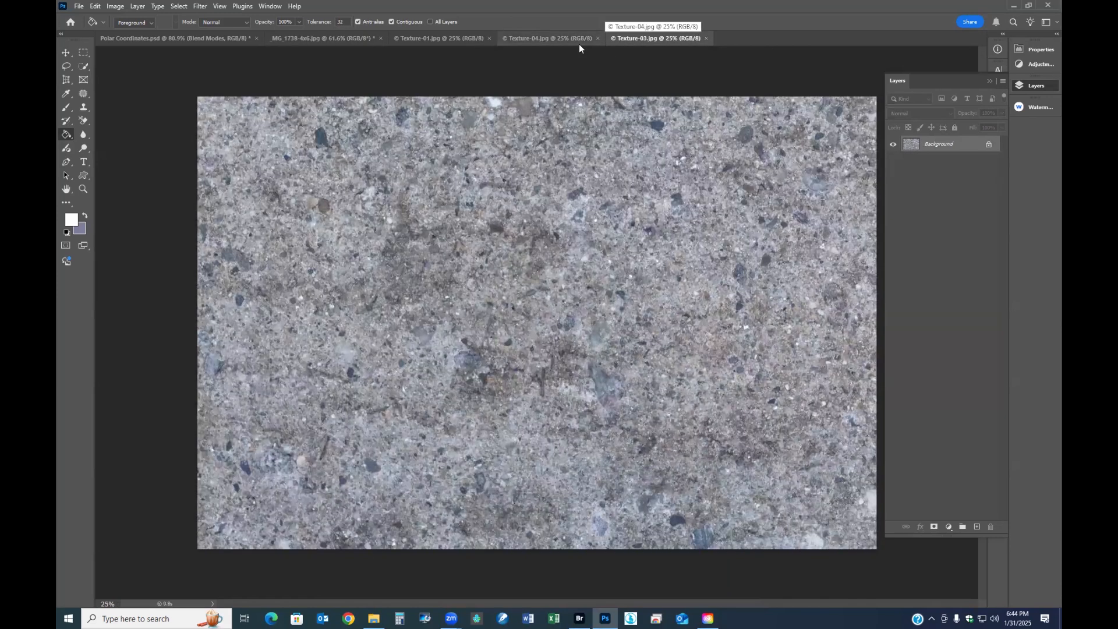
{"action": "left_click", "coordinate": [553, 39]}
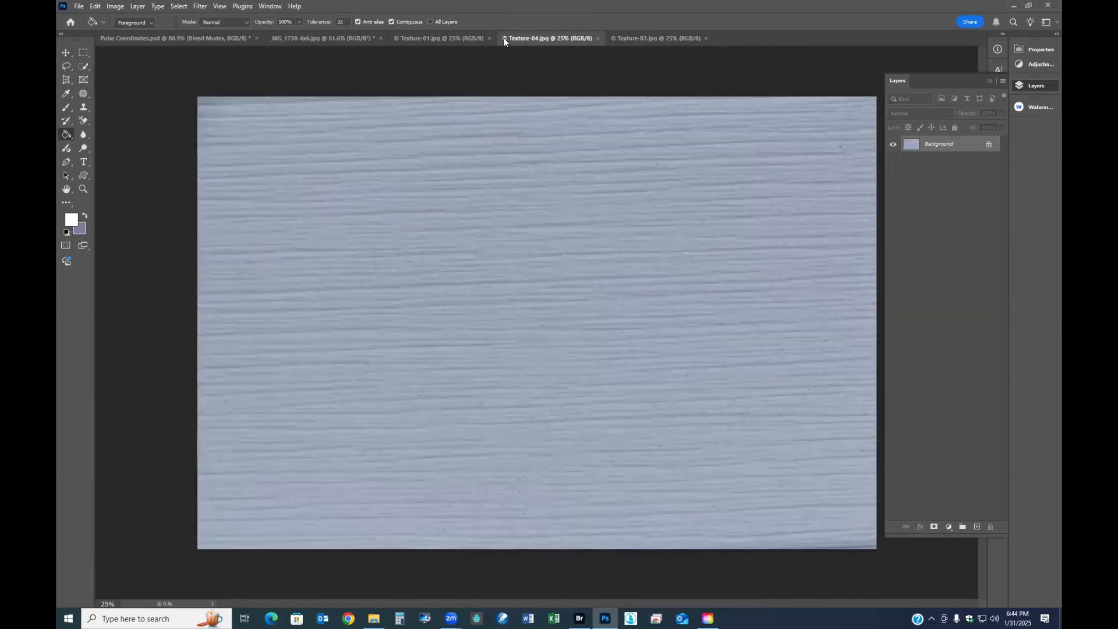
{"action": "left_click", "coordinate": [460, 37]}
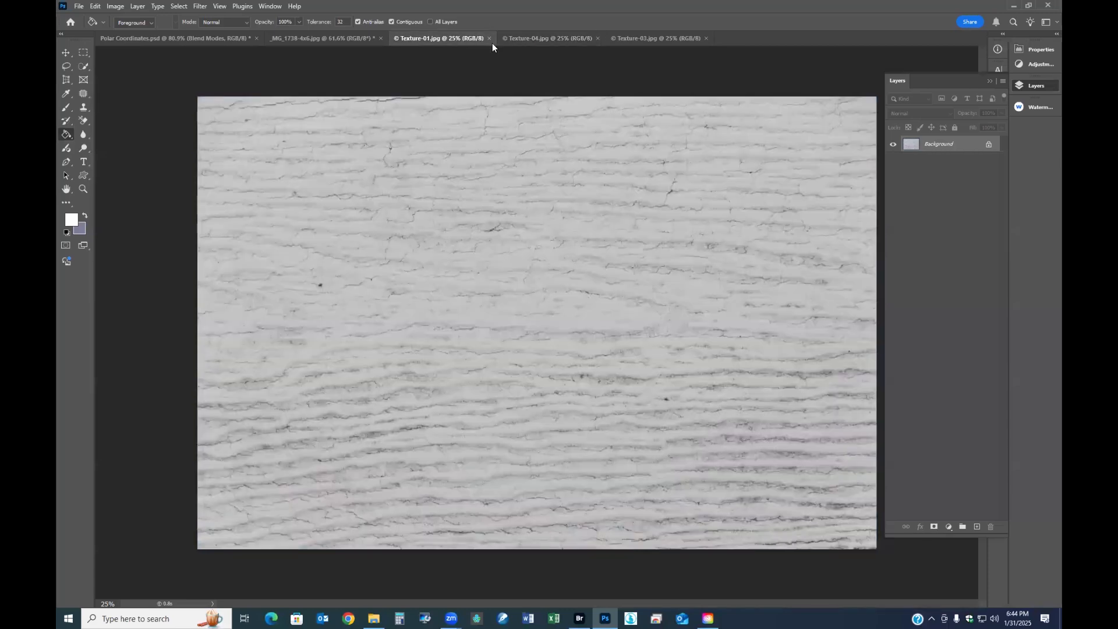
{"action": "left_click", "coordinate": [532, 39]}
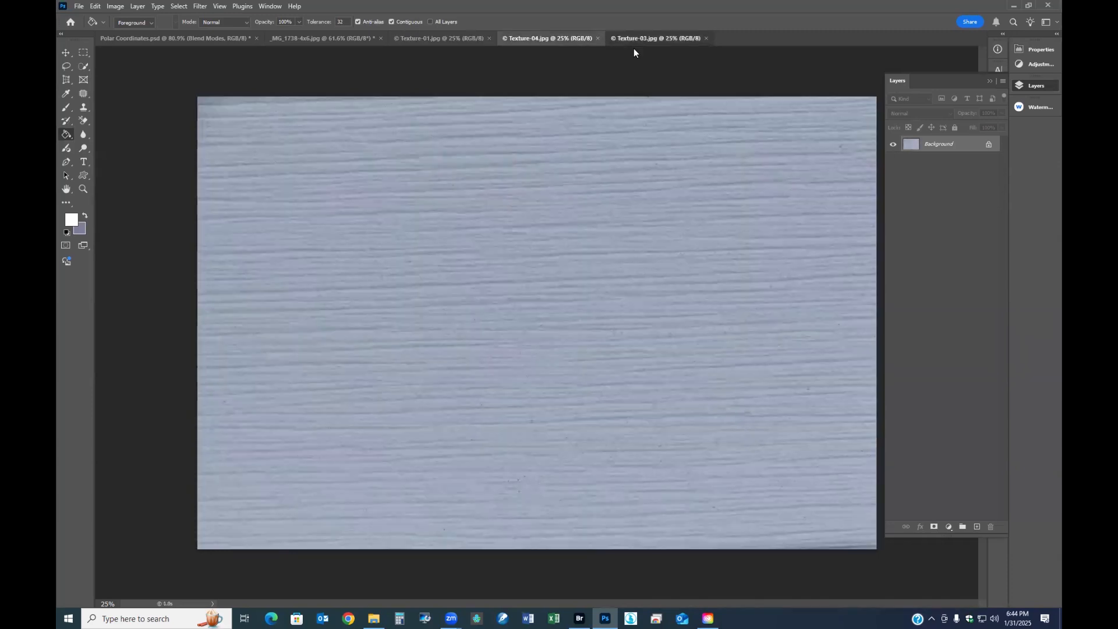
- Copy the Texture-03.jpg image onto the sailboat photo _MG_1738-4x6.jpg as a new layer and close the texture file
{"action": "key", "text": "ctrl+Tab"}
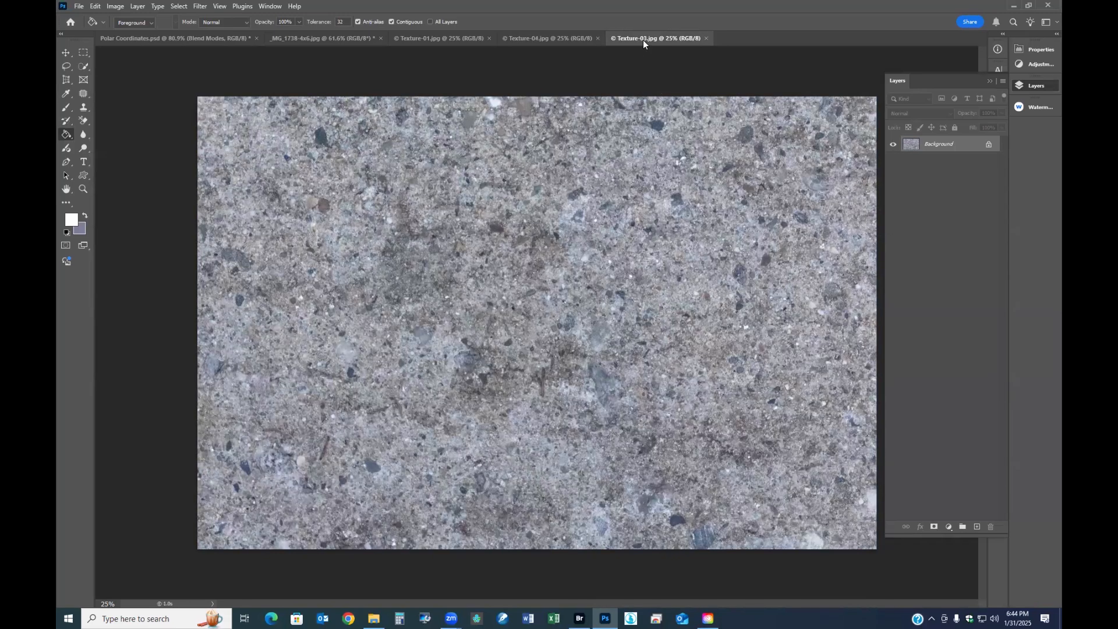
{"action": "left_click_drag", "start_coordinate": [616, 424], "coordinate": [616, 426]}
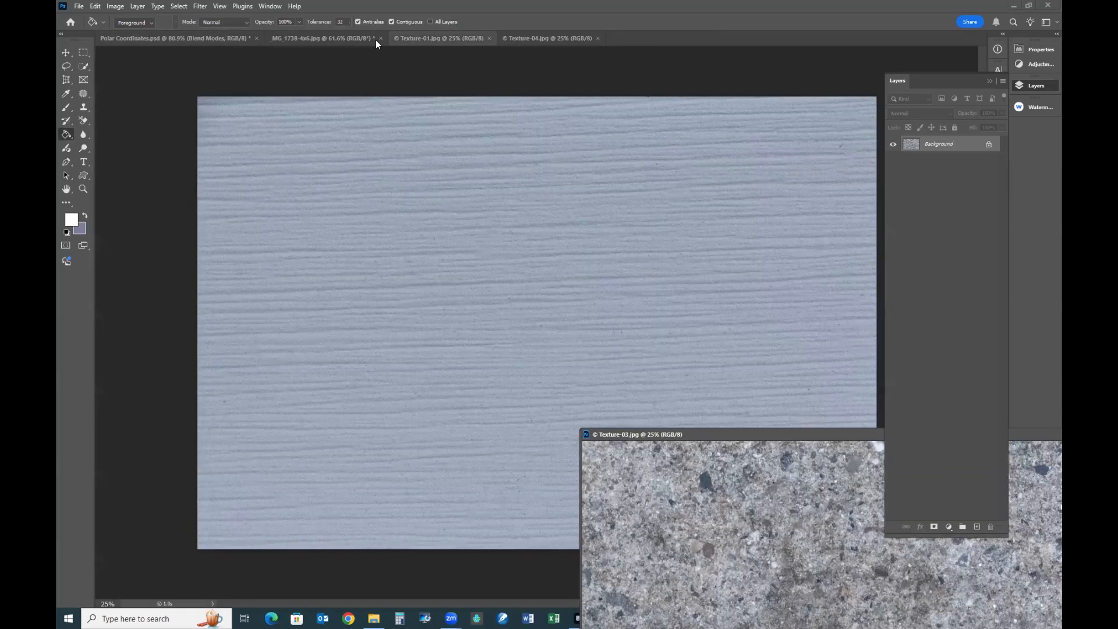
{"action": "left_click", "coordinate": [320, 37]}
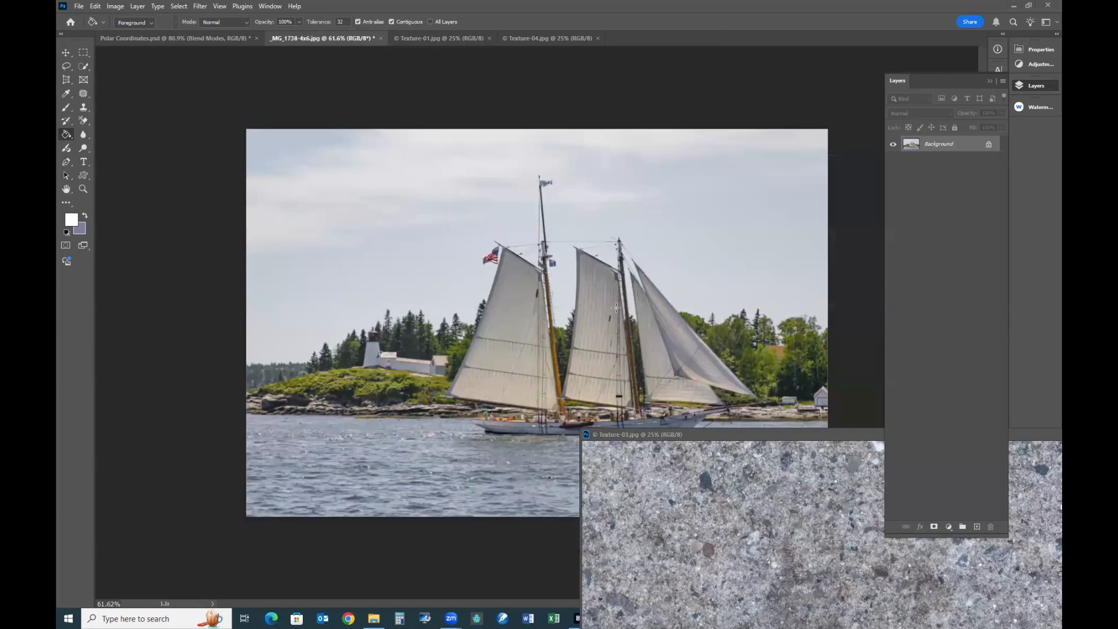
{"action": "left_click", "coordinate": [848, 436]}
{"action": "left_click_drag", "start_coordinate": [931, 145], "coordinate": [499, 308]}
{"action": "left_click_drag", "start_coordinate": [783, 436], "coordinate": [636, 344]}
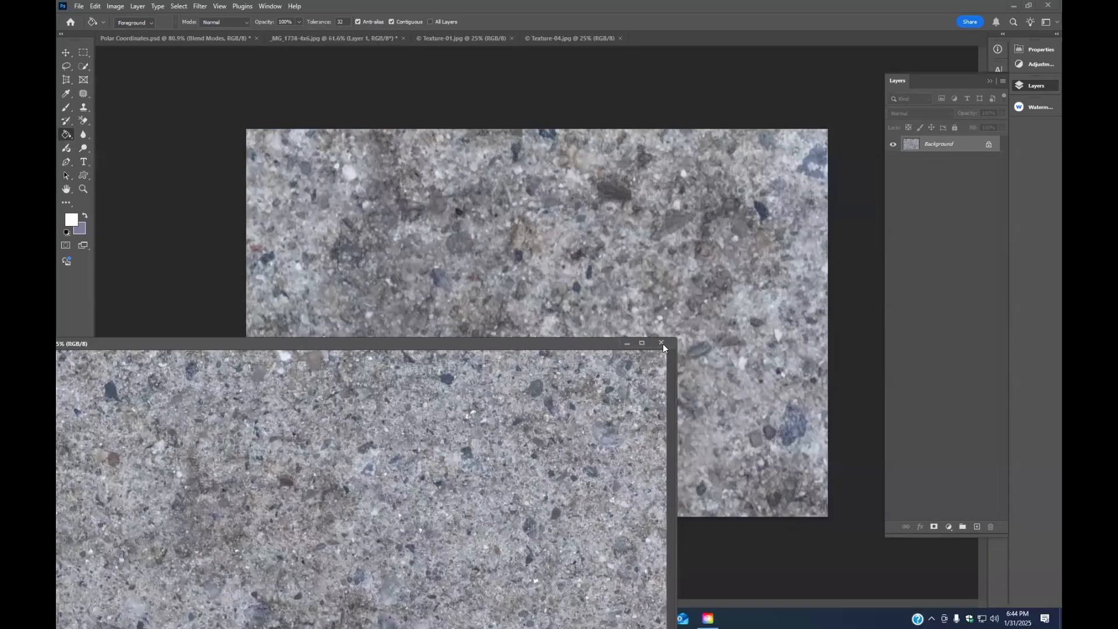
{"action": "left_click", "coordinate": [664, 342]}
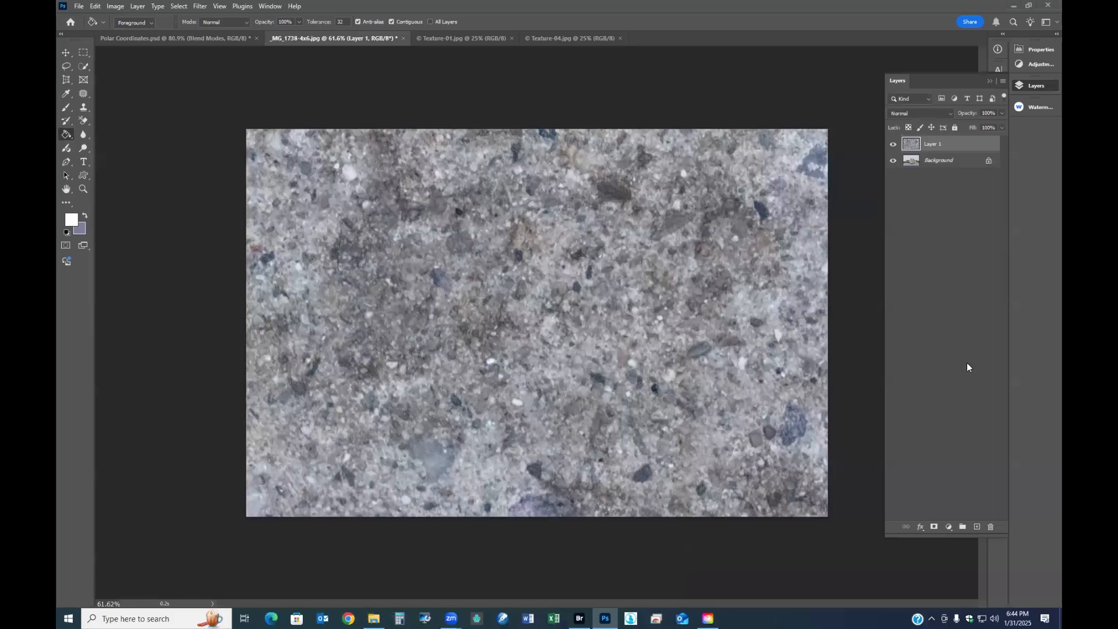
- Compare the sailboat photo with and without the texture layer, then blend that layer in Overlay mode at 87% opacity
{"action": "left_click", "coordinate": [892, 144]}
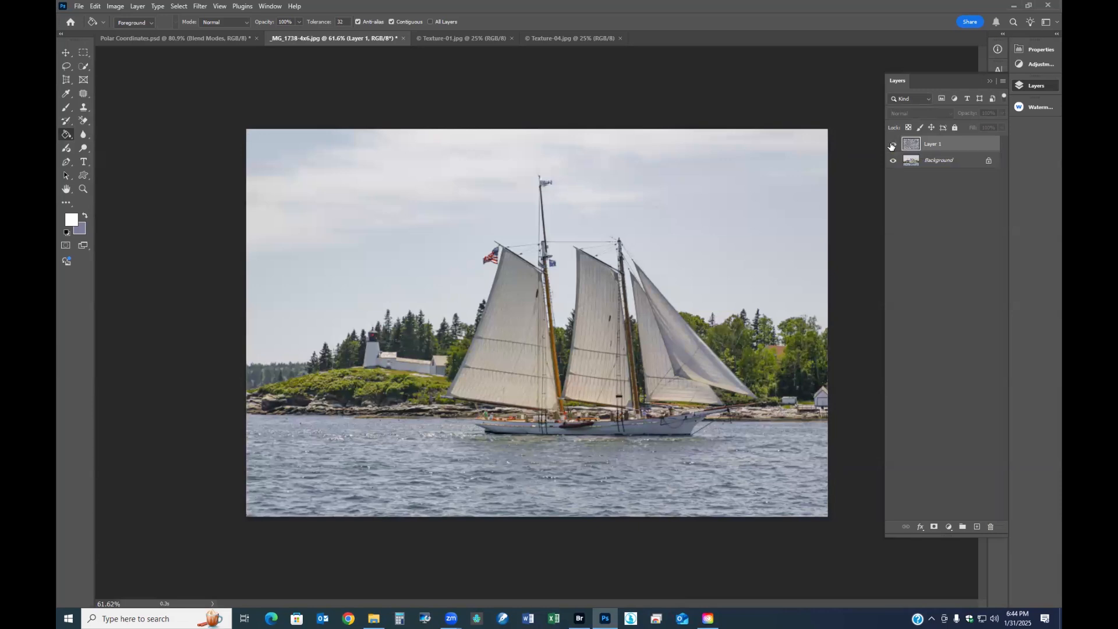
{"action": "left_click", "coordinate": [892, 144]}
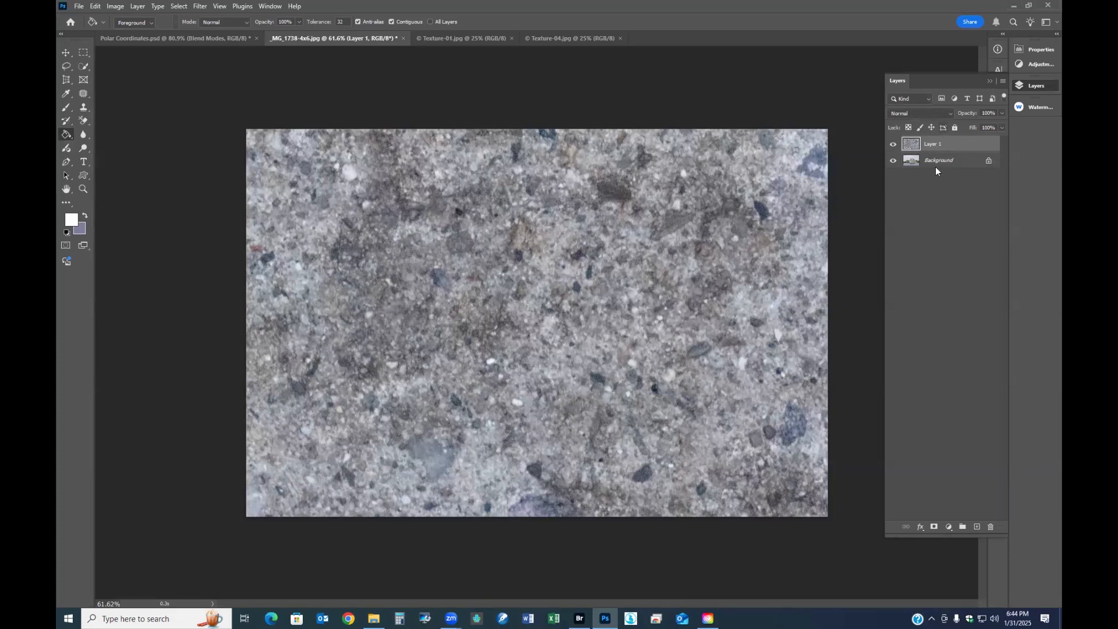
{"action": "left_click", "coordinate": [951, 114]}
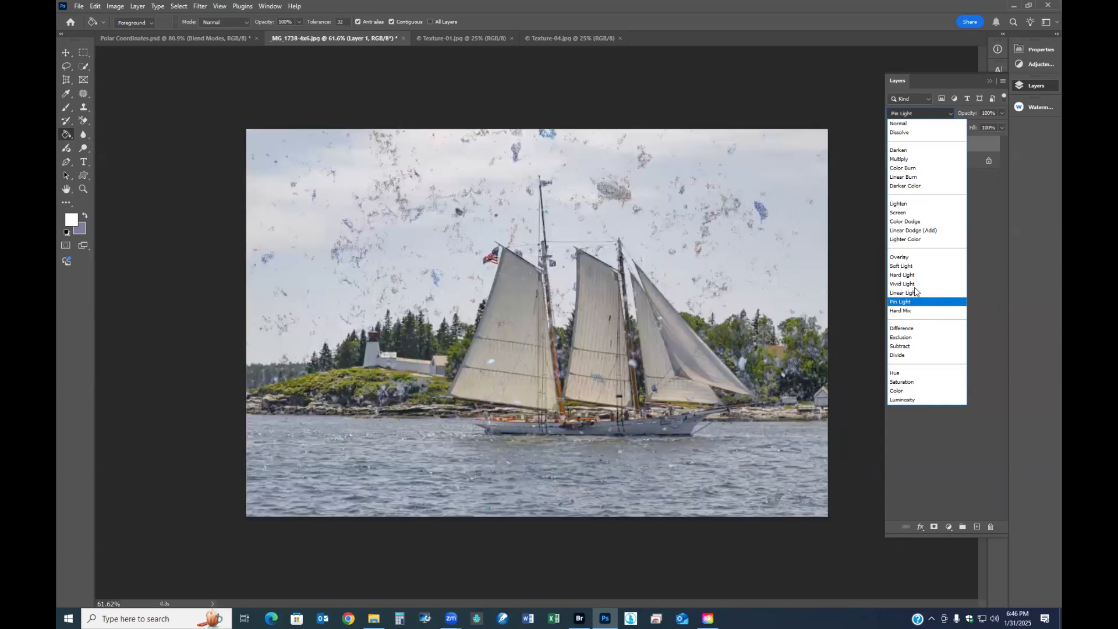
{"action": "left_click", "coordinate": [915, 257]}
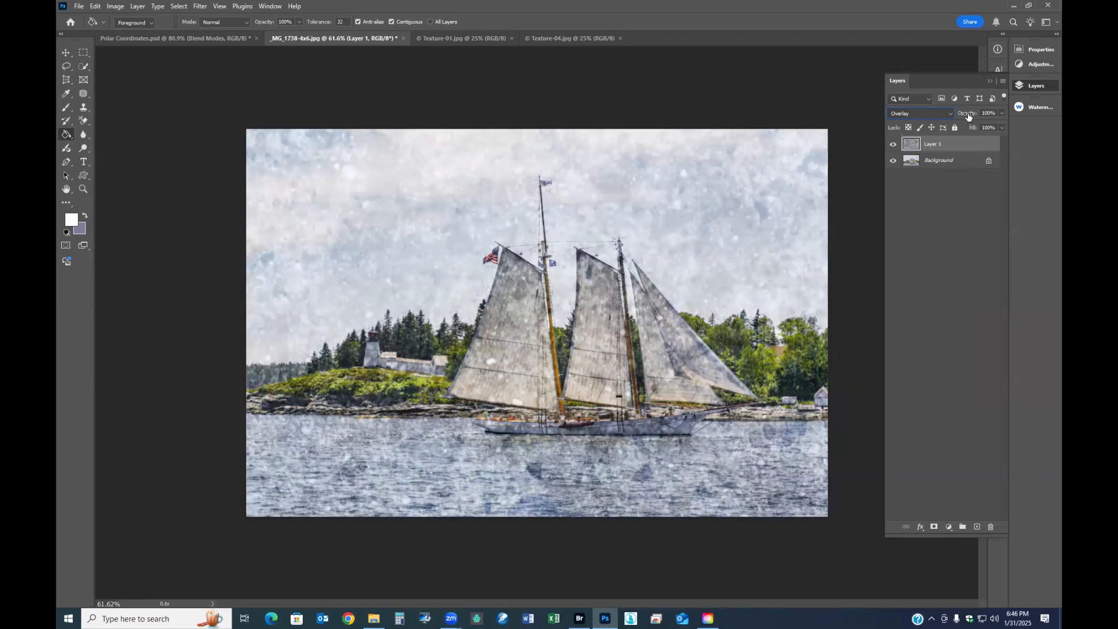
{"action": "left_click_drag", "start_coordinate": [974, 113], "coordinate": [868, 101]}
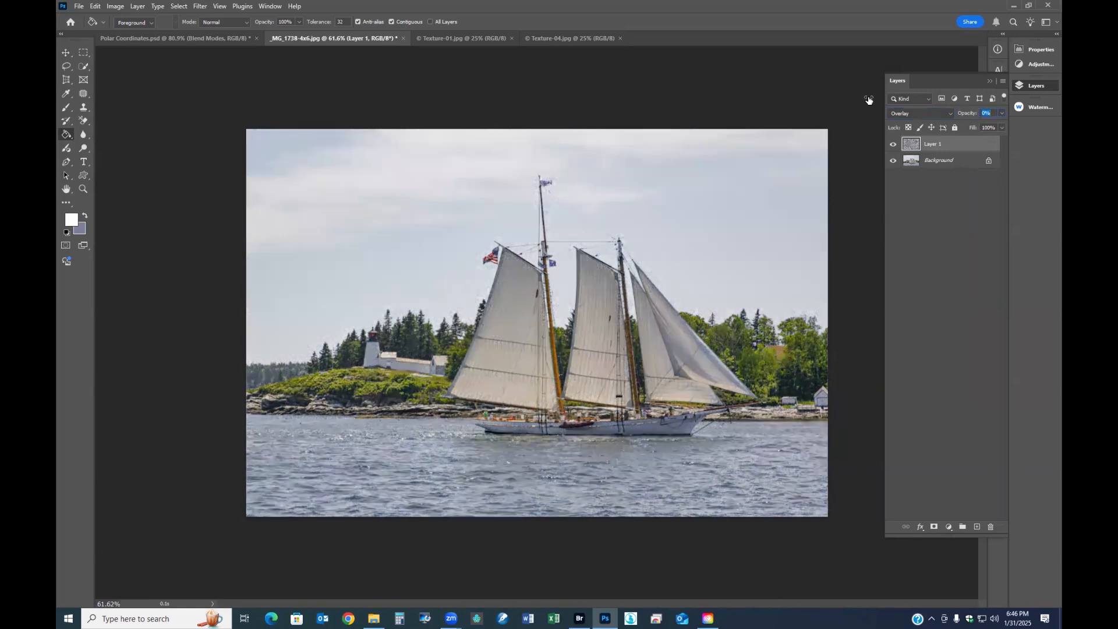
{"action": "left_click_drag", "start_coordinate": [868, 100], "coordinate": [914, 106]}
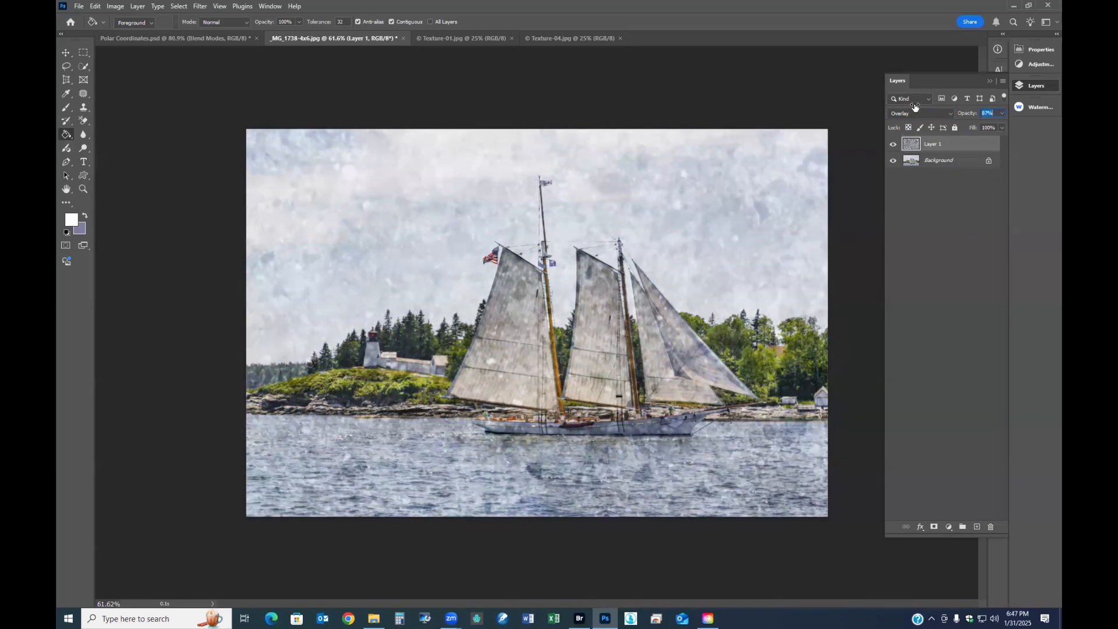
{"action": "left_click", "coordinate": [913, 113]}
- Colorize the Background layer to a sepia tone with Hue/Saturation, using a hue of about 26 and a reduced saturation
{"action": "left_click", "coordinate": [937, 161]}
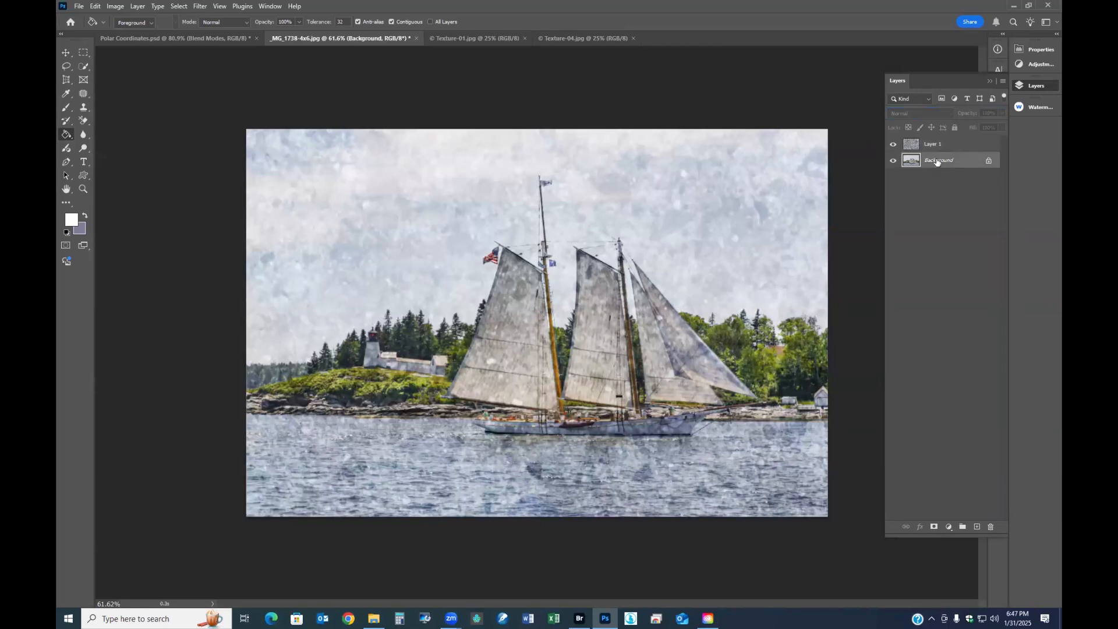
{"action": "key", "text": "ctrl+u"}
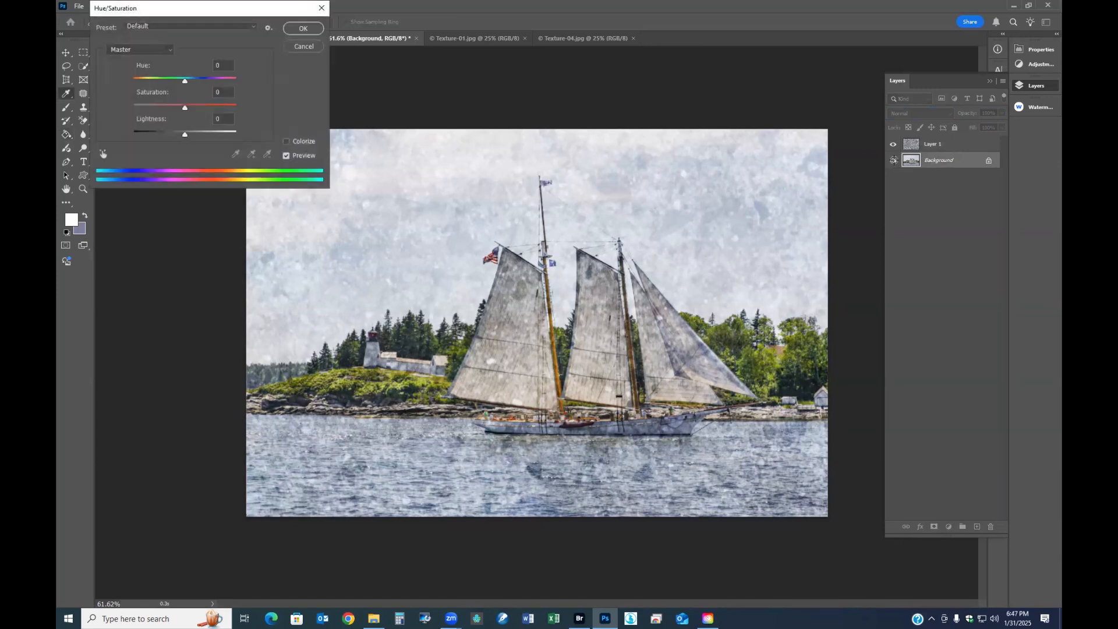
{"action": "left_click", "coordinate": [286, 141]}
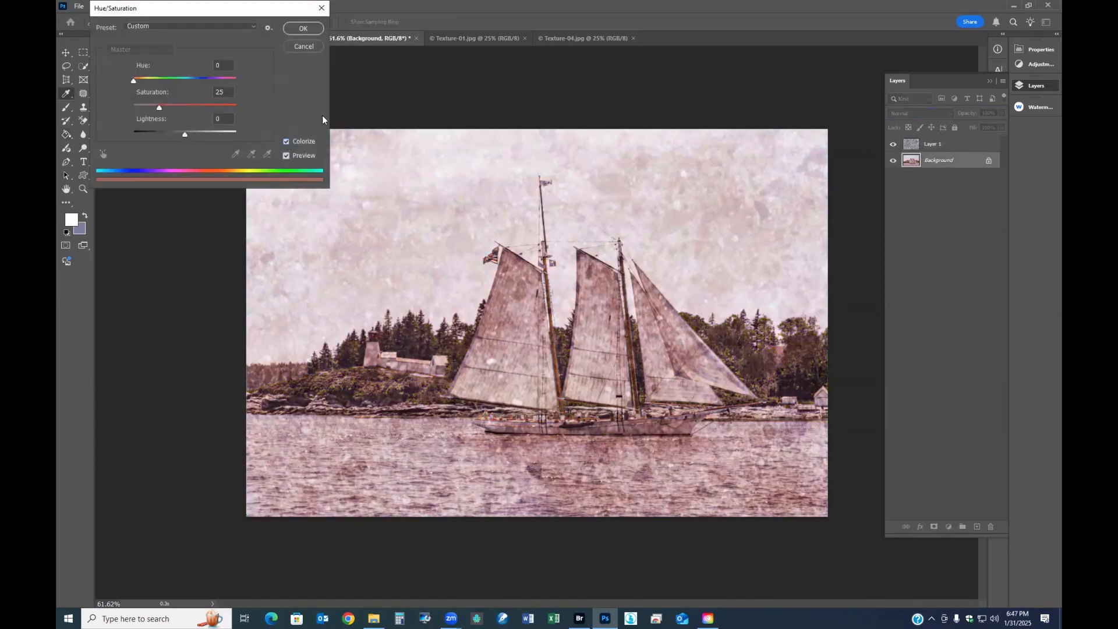
{"action": "left_click_drag", "start_coordinate": [136, 80], "coordinate": [141, 82]}
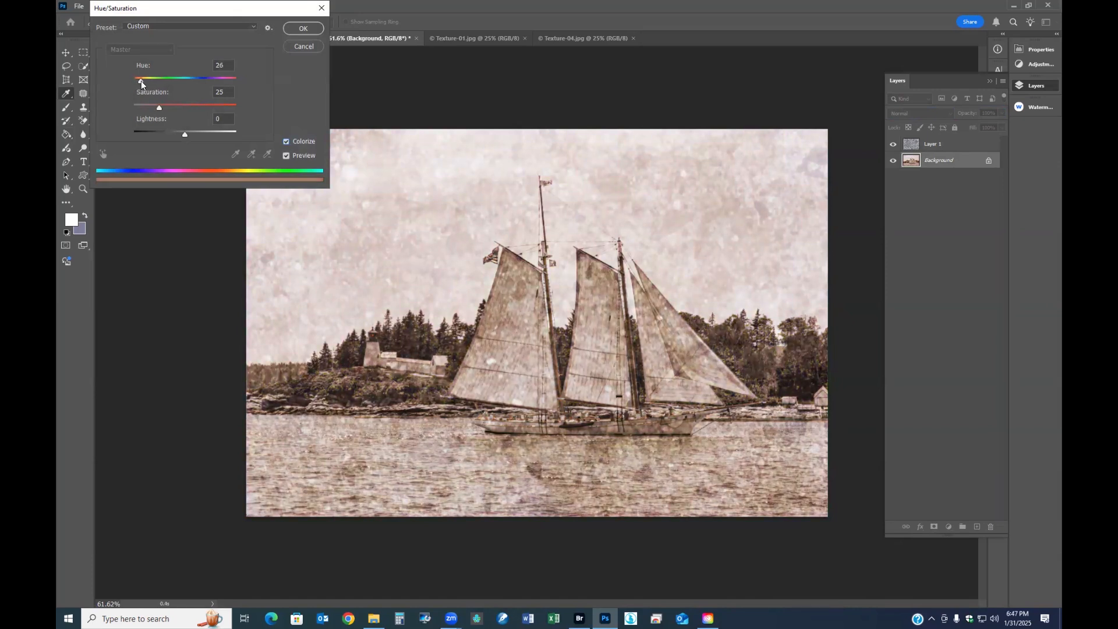
{"action": "left_click_drag", "start_coordinate": [141, 84], "coordinate": [148, 111]}
{"action": "left_click", "coordinate": [303, 28]}
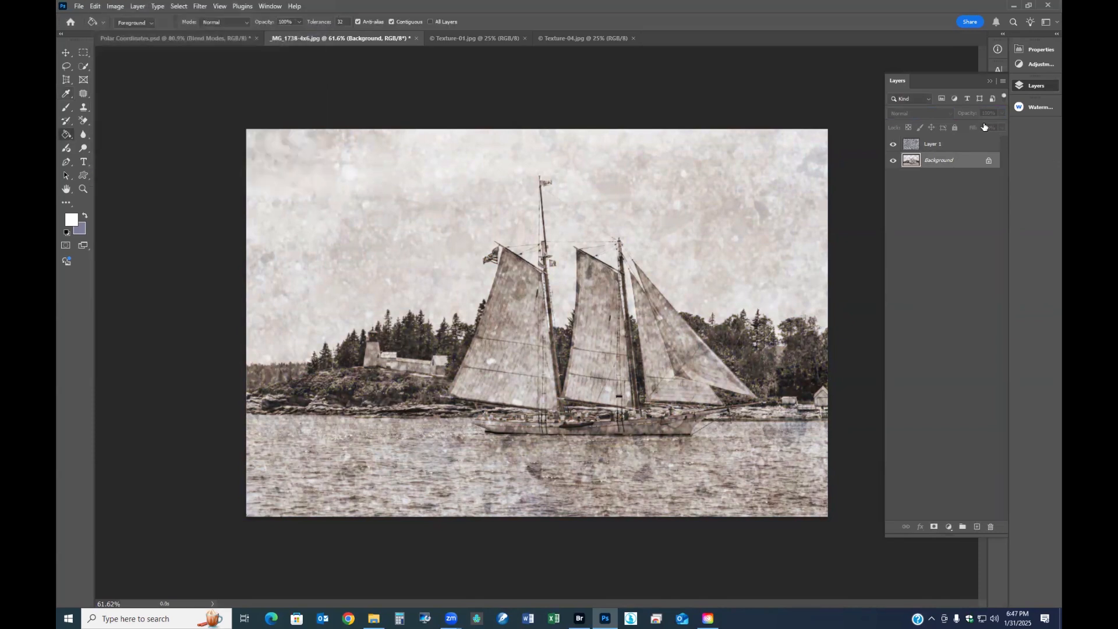
- Lower the Texture-03 layer's opacity to 67% and hide that layer
{"action": "left_click", "coordinate": [950, 143]}
{"action": "mouse_move", "coordinate": [970, 115]}
{"action": "left_mouse_down"}
{"action": "mouse_move", "coordinate": [945, 115]}
{"action": "mouse_move", "coordinate": [983, 119]}
{"action": "mouse_move", "coordinate": [927, 122]}
{"action": "mouse_move", "coordinate": [958, 123]}
{"action": "left_mouse_up"}
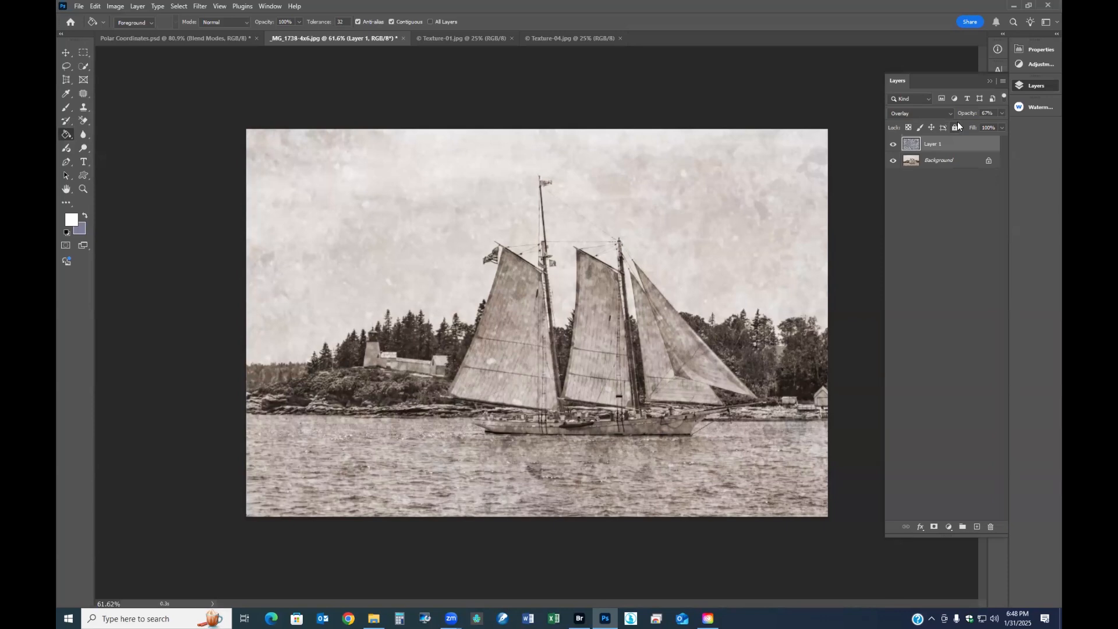
{"action": "left_click", "coordinate": [892, 145]}
- Copy the Texture-04.jpg image onto the sailboat photo as another layer and close the texture file
{"action": "left_click", "coordinate": [477, 35]}
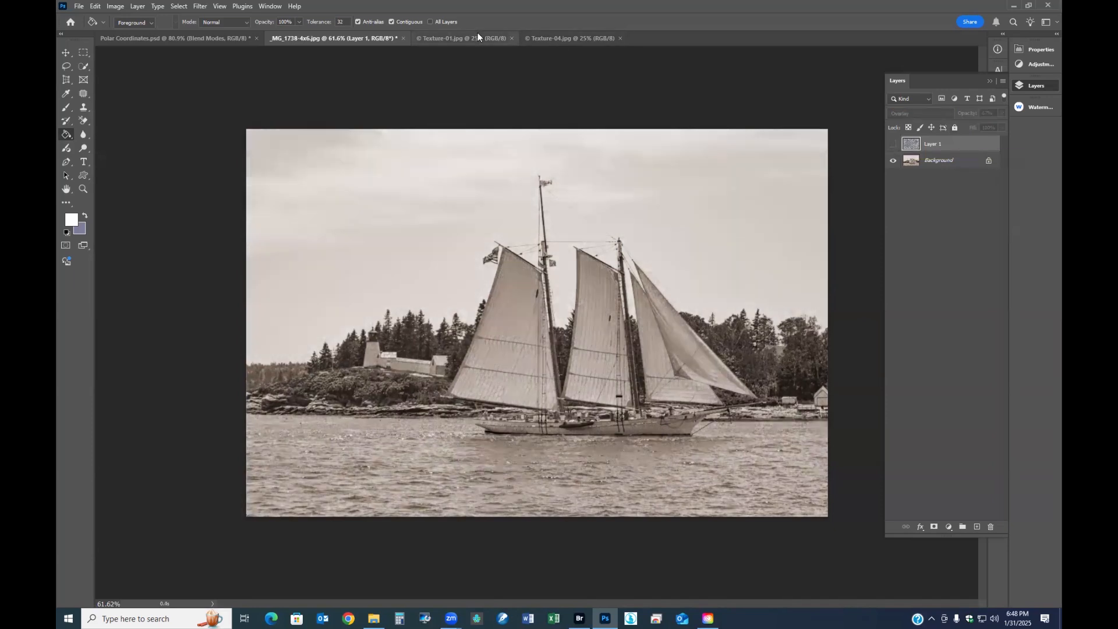
{"action": "left_click", "coordinate": [547, 38]}
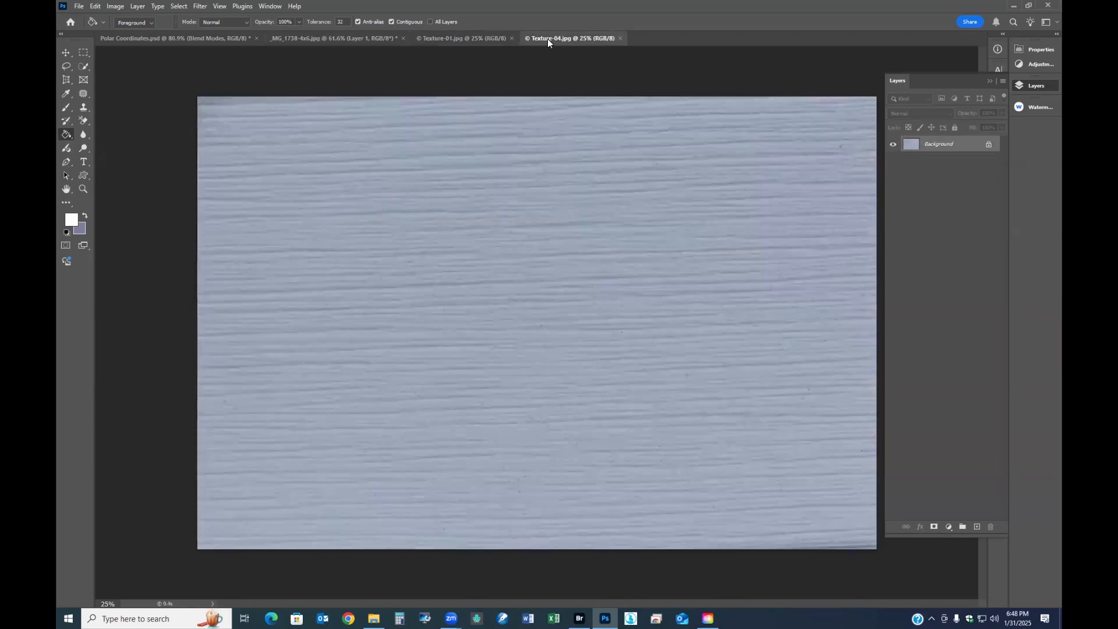
{"action": "left_click_drag", "start_coordinate": [548, 38], "coordinate": [565, 433]}
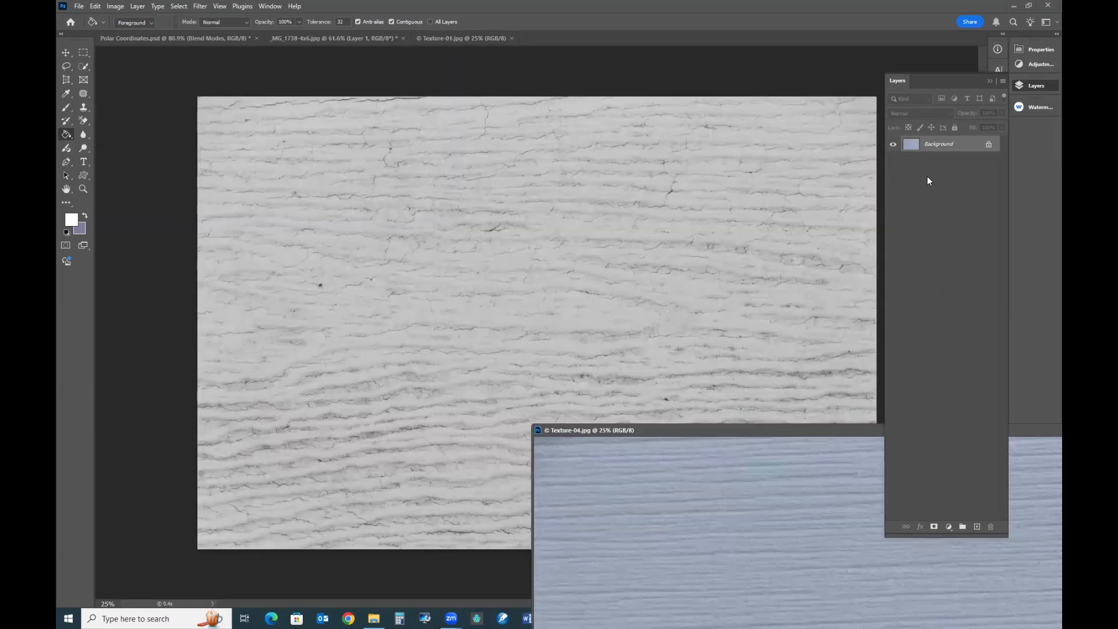
{"action": "left_click", "coordinate": [287, 38]}
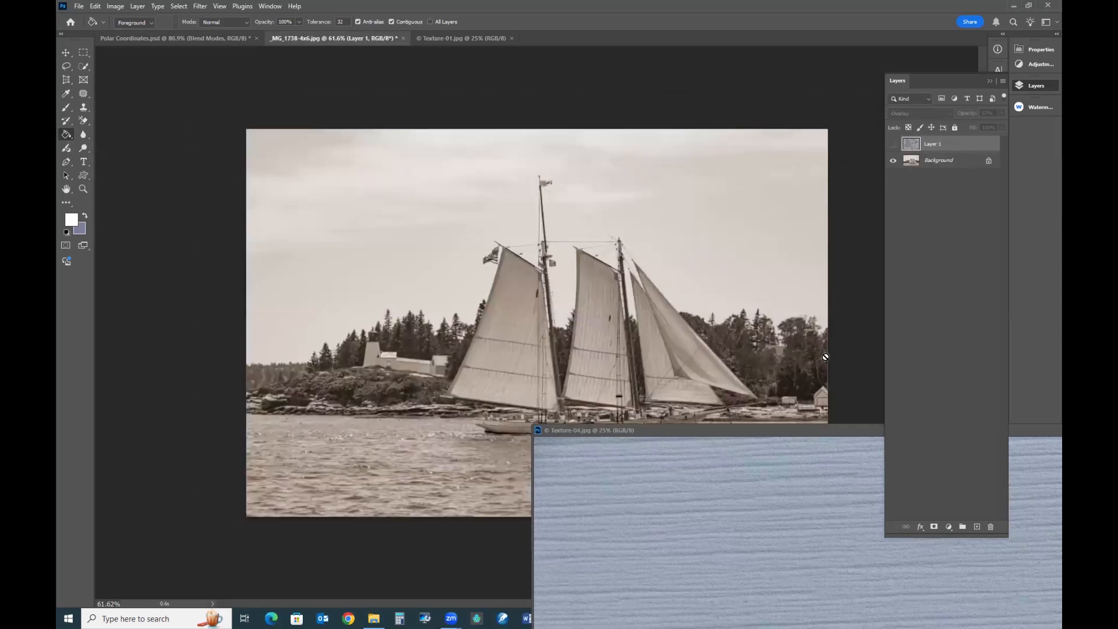
{"action": "left_click", "coordinate": [806, 434]}
{"action": "left_click_drag", "start_coordinate": [937, 144], "coordinate": [520, 285]}
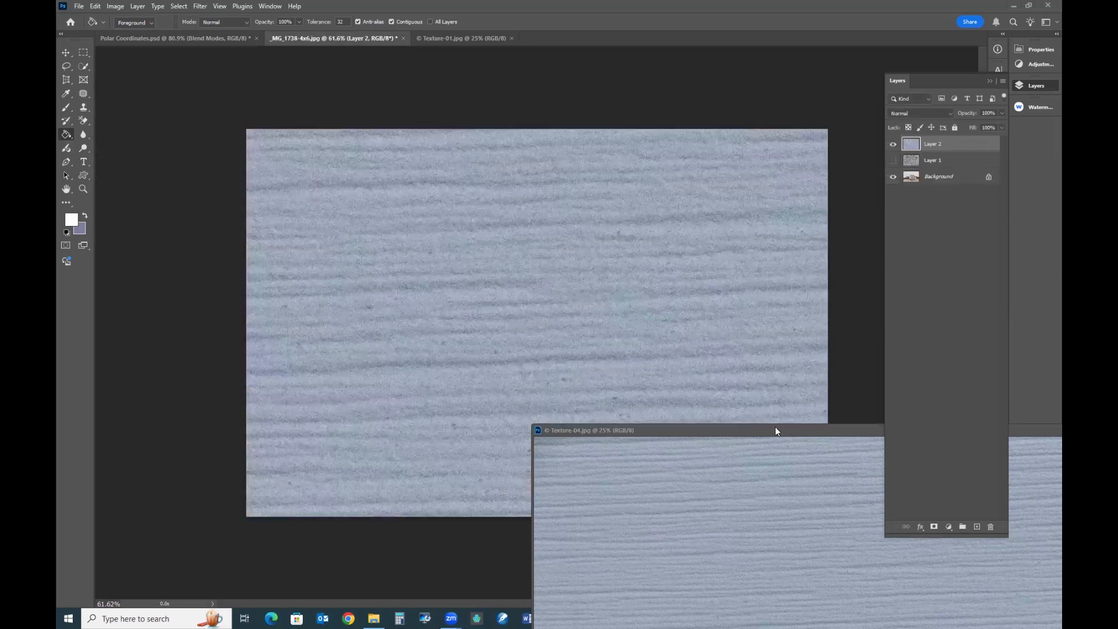
{"action": "left_click_drag", "start_coordinate": [783, 431], "coordinate": [300, 365]}
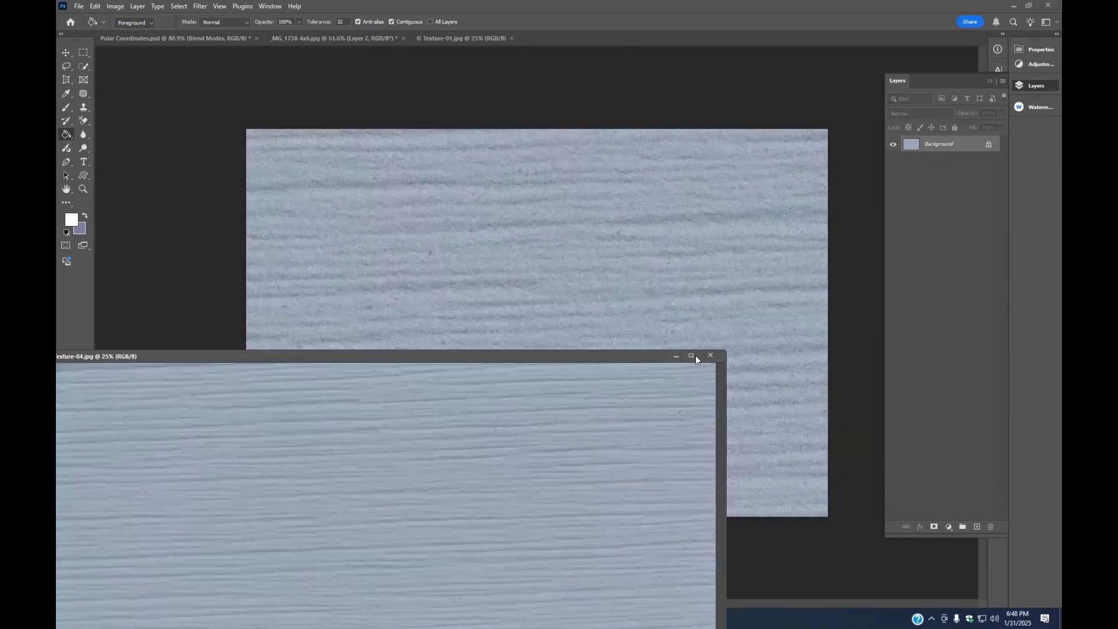
{"action": "left_click", "coordinate": [710, 355]}
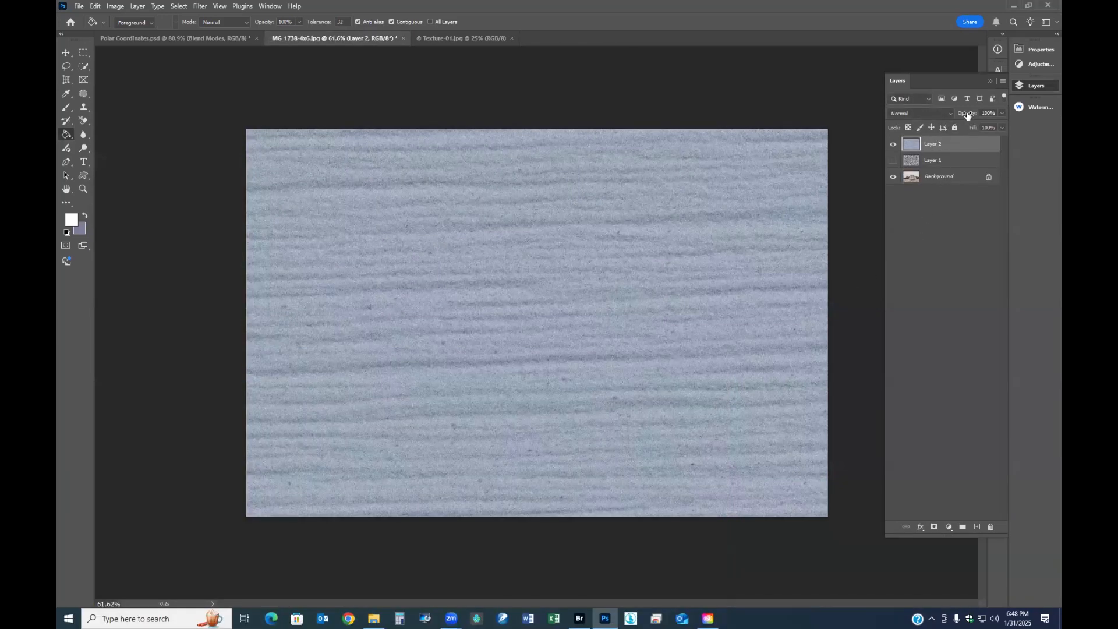
- Set the Texture-04 layer's blend mode to Overlay and keep its opacity at 100% after trying a slightly lower value
{"action": "left_click", "coordinate": [952, 114]}
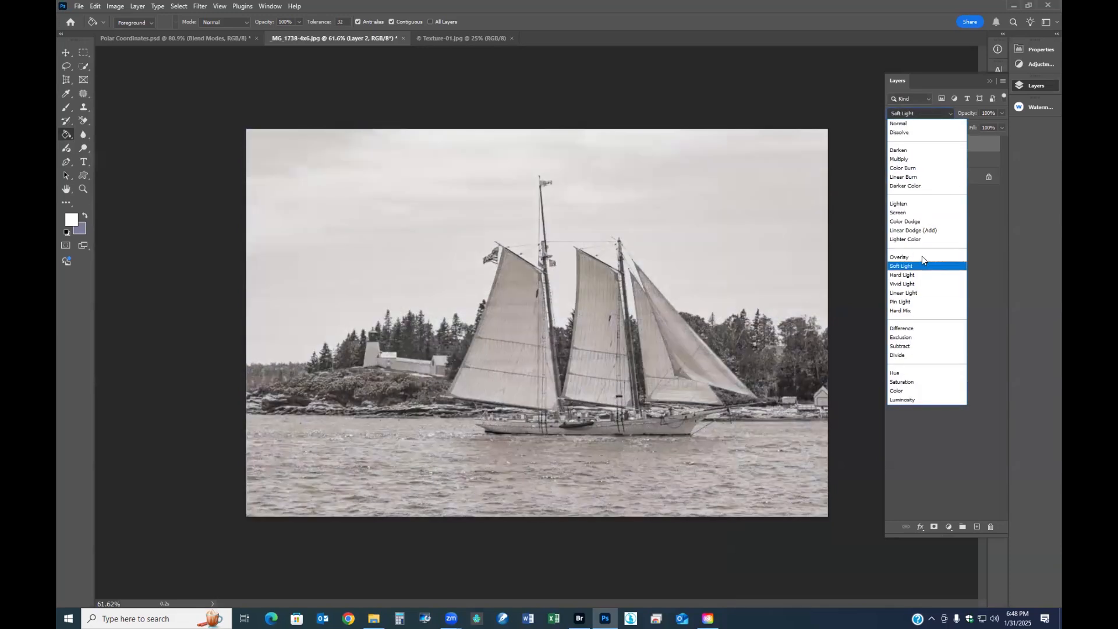
{"action": "left_click", "coordinate": [919, 257]}
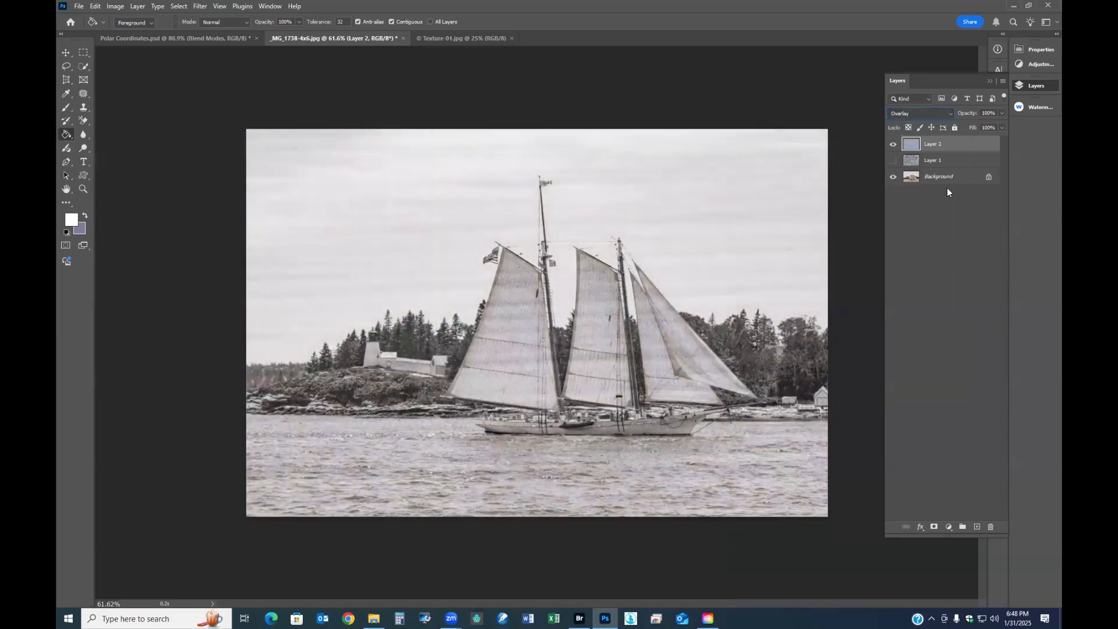
{"action": "mouse_move", "coordinate": [967, 114]}
{"action": "left_mouse_down"}
{"action": "mouse_move", "coordinate": [947, 115]}
{"action": "mouse_move", "coordinate": [973, 114]}
{"action": "left_mouse_up"}
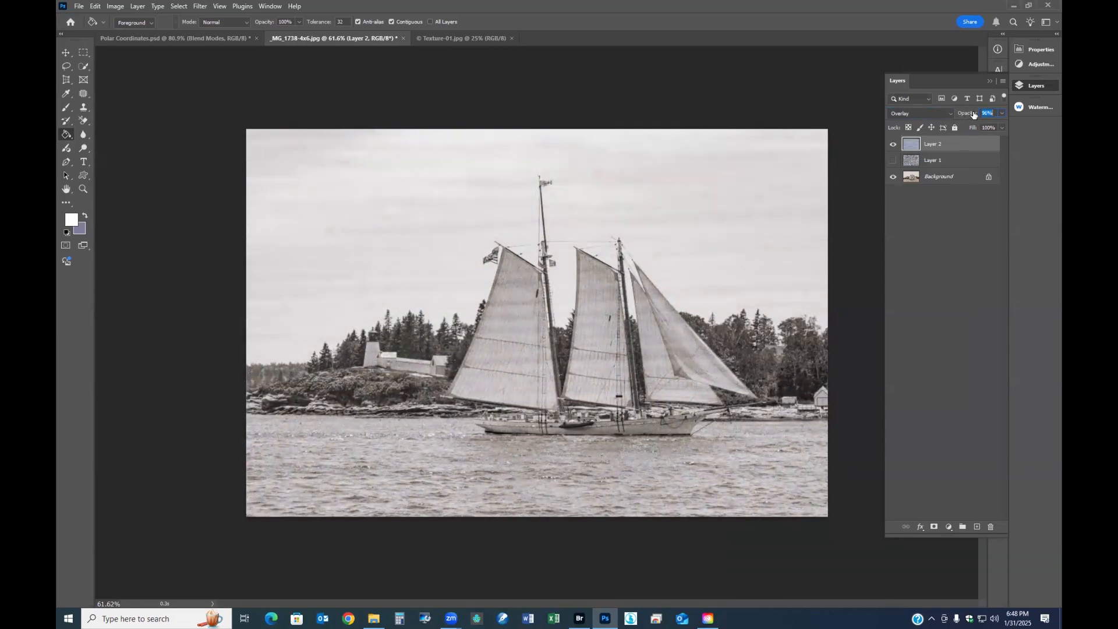
- Show the Texture-03 layer again and compare the photo with each texture layer switched off and on
{"action": "left_click", "coordinate": [893, 161]}
{"action": "left_click", "coordinate": [893, 144]}
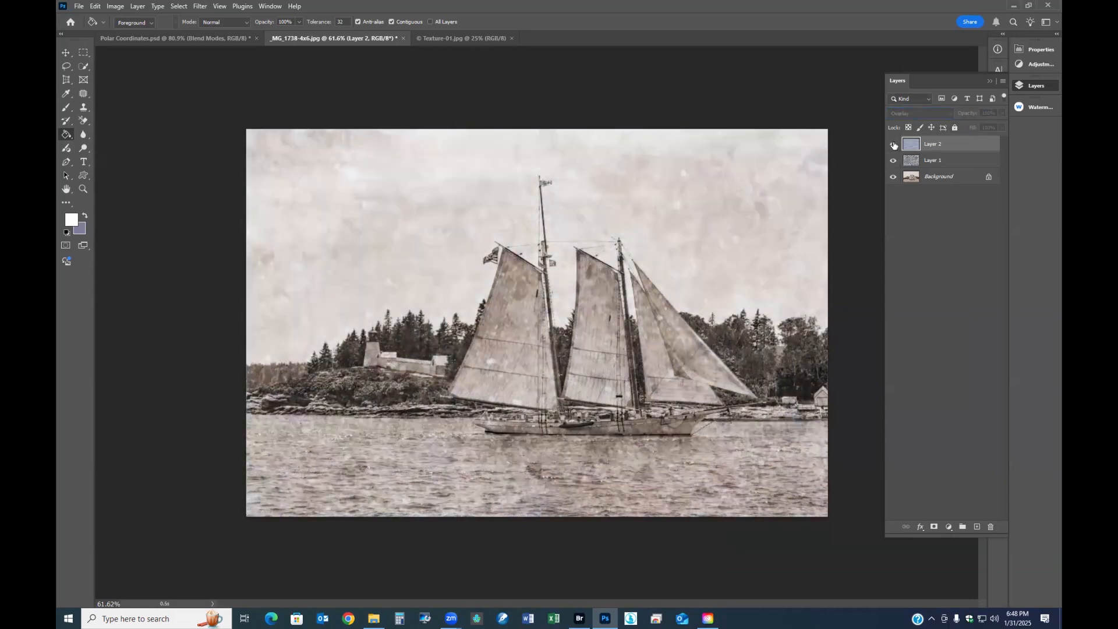
{"action": "left_click", "coordinate": [893, 144]}
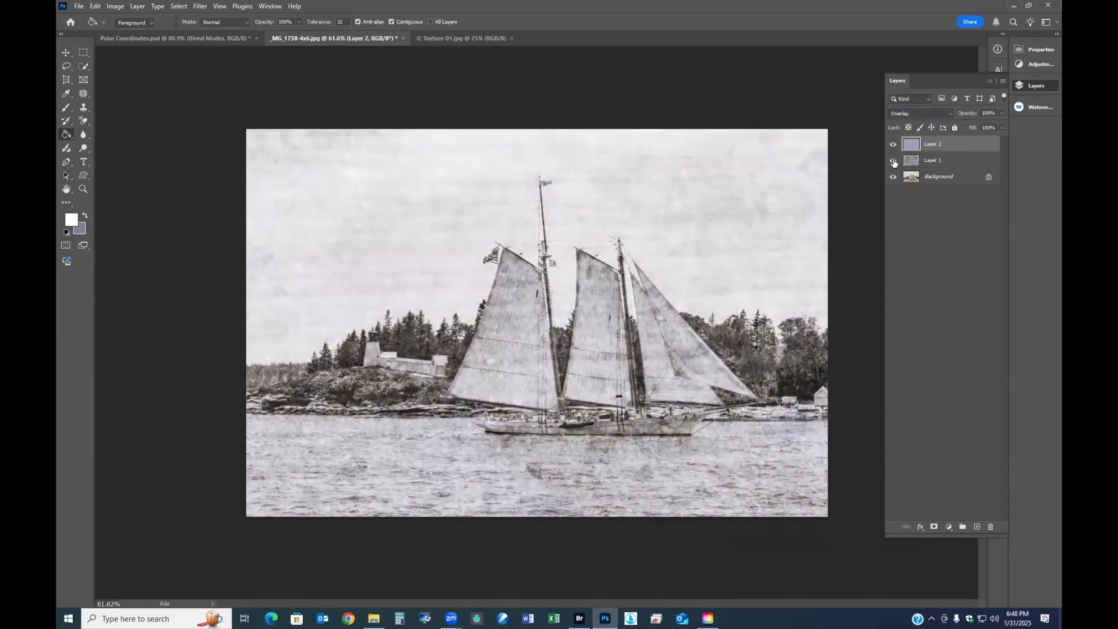
{"action": "left_click", "coordinate": [894, 162]}
{"action": "left_click", "coordinate": [894, 161]}
- Strengthen the Background layer's warm color with Hue/Saturation and slightly lower its lightness
{"action": "left_click", "coordinate": [926, 177]}
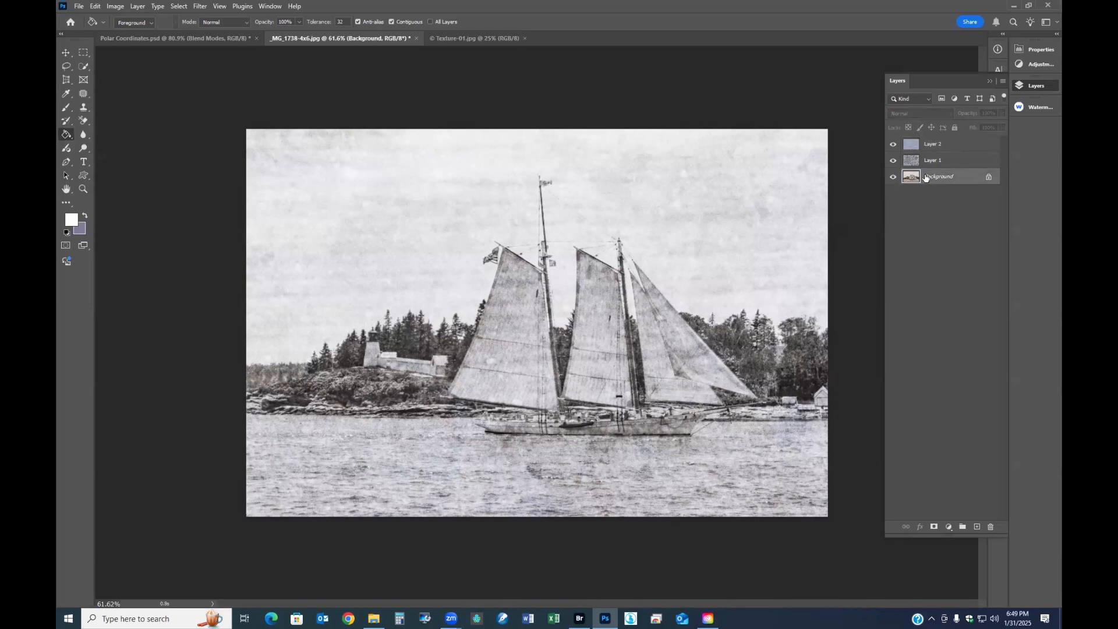
{"action": "key", "text": "ctrl+u"}
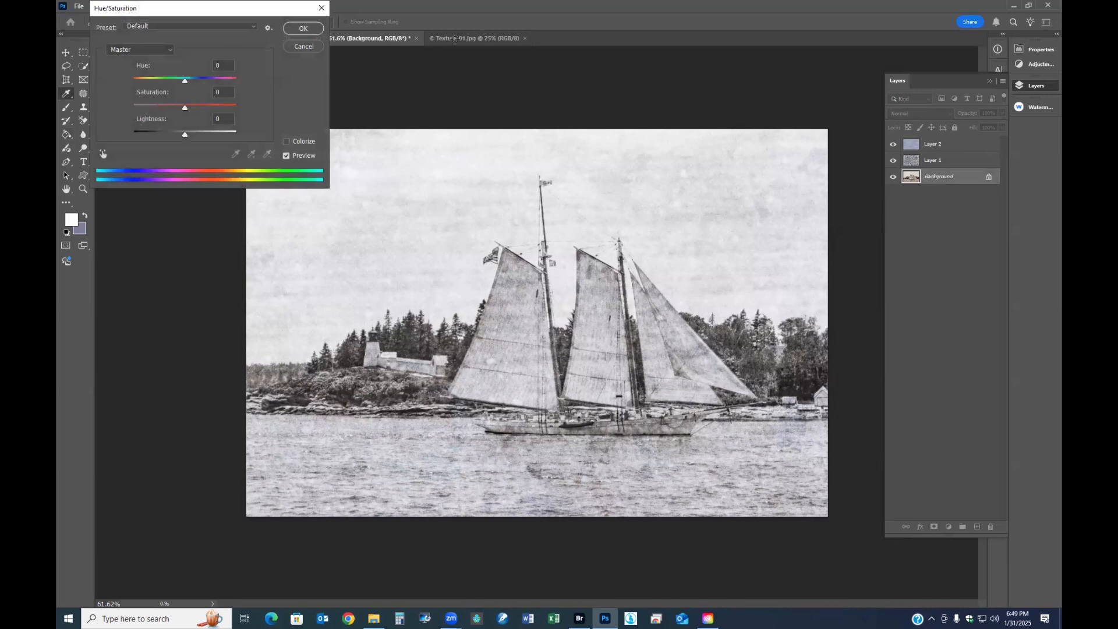
{"action": "left_click_drag", "start_coordinate": [185, 107], "coordinate": [184, 83]}
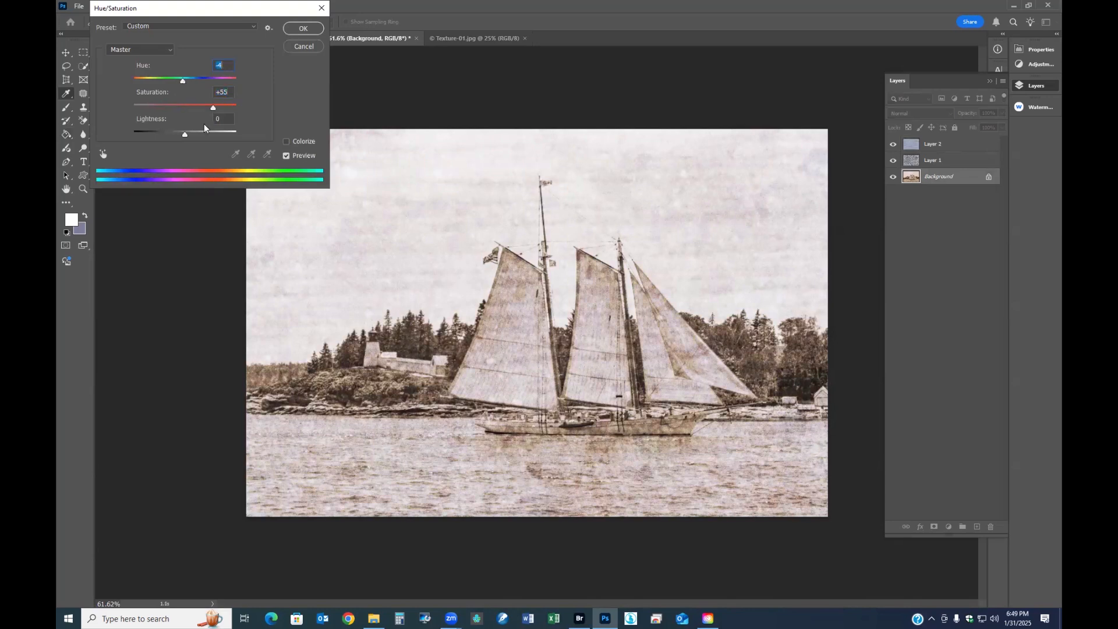
{"action": "mouse_move", "coordinate": [185, 136]}
{"action": "left_mouse_down"}
{"action": "mouse_move", "coordinate": [175, 136]}
{"action": "mouse_move", "coordinate": [197, 135]}
{"action": "mouse_move", "coordinate": [183, 134]}
{"action": "left_mouse_up"}
{"action": "left_click", "coordinate": [304, 32]}
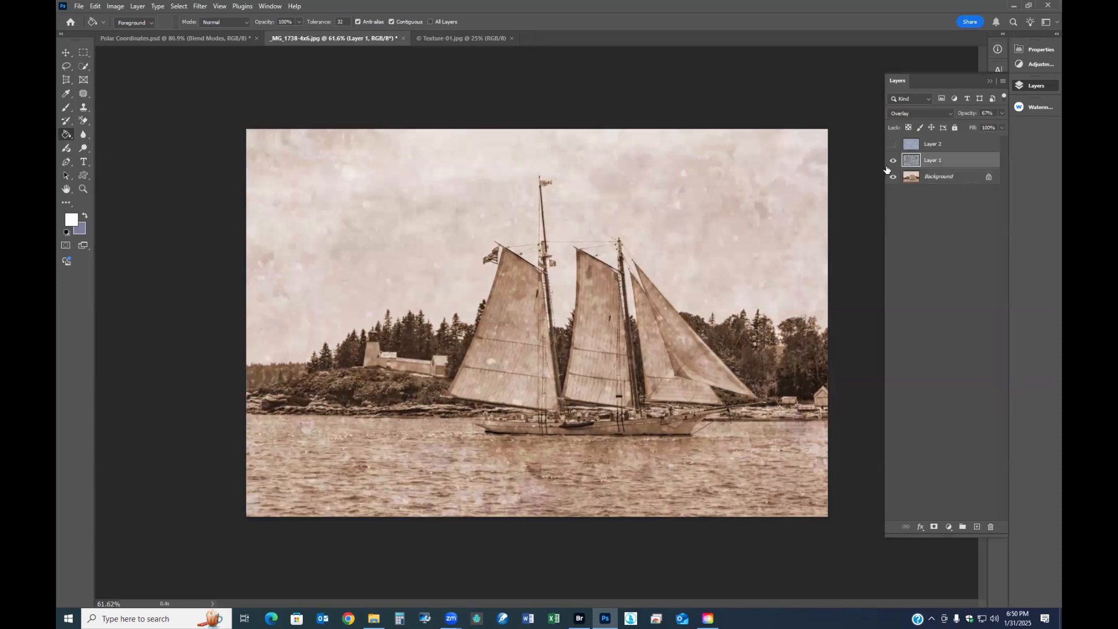
- Scale the texture on Layer 1 down with Free Transform so it extends only slightly beyond the sailboat photo's edges
{"action": "right_click", "coordinate": [475, 304]}
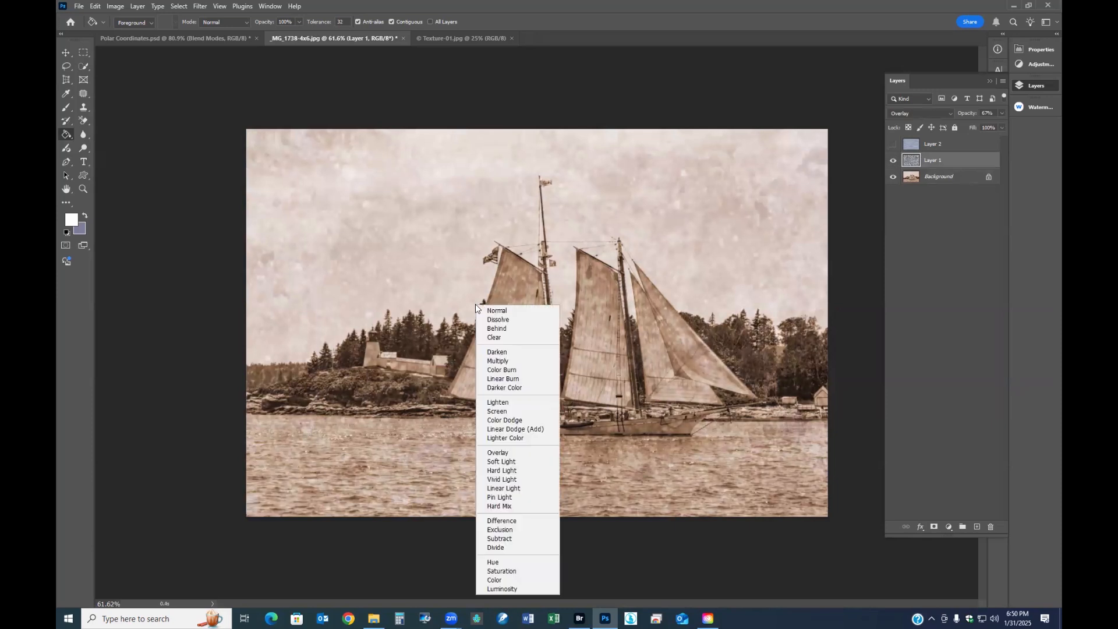
{"action": "left_click", "coordinate": [85, 51]}
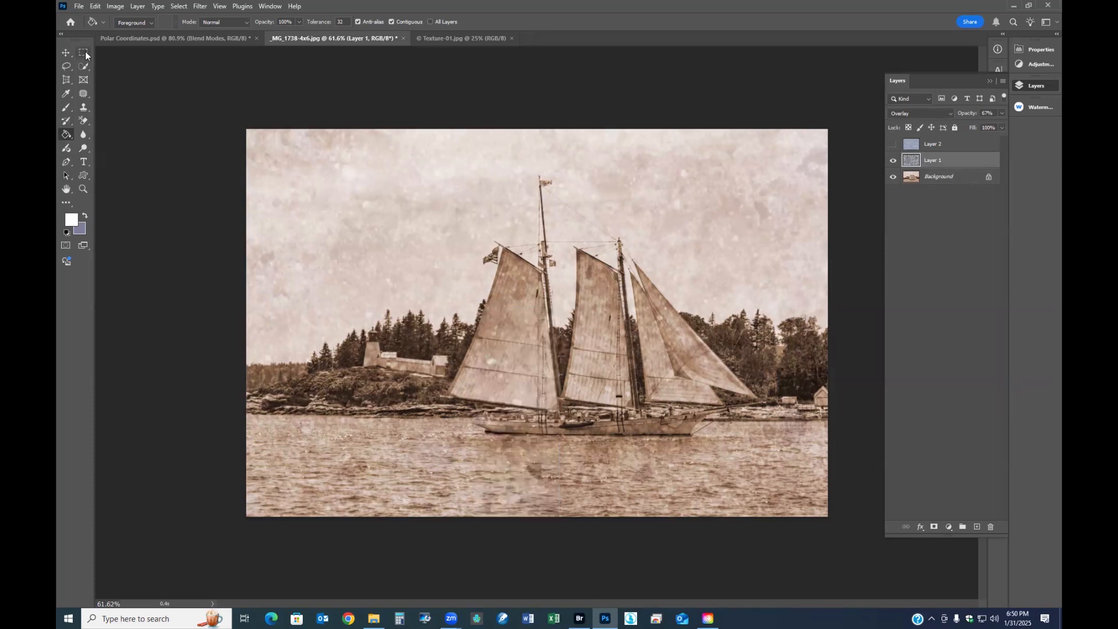
{"action": "left_click", "coordinate": [85, 51]}
{"action": "right_click", "coordinate": [360, 256]}
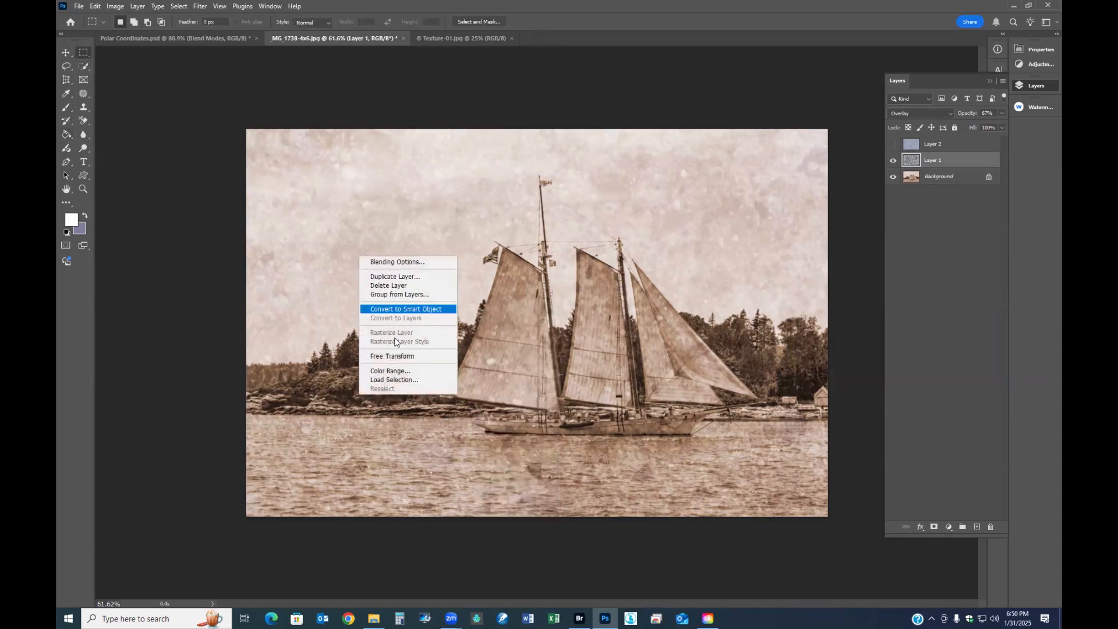
{"action": "left_click", "coordinate": [398, 356]}
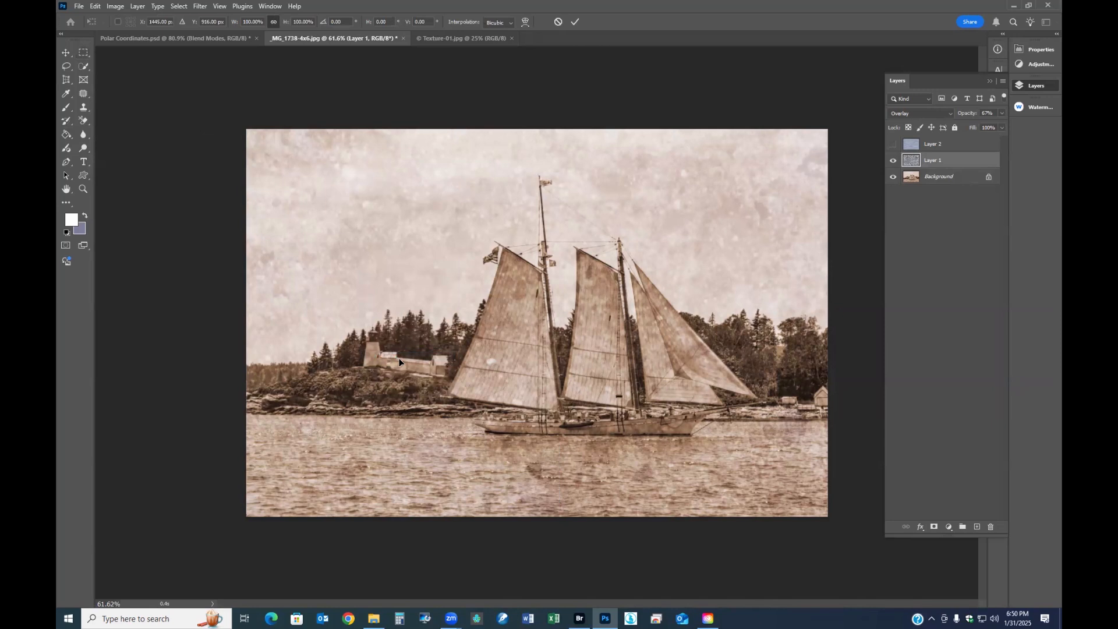
{"action": "scroll", "coordinate": [438, 339], "scroll_direction": "down", "scroll_amount": 4}
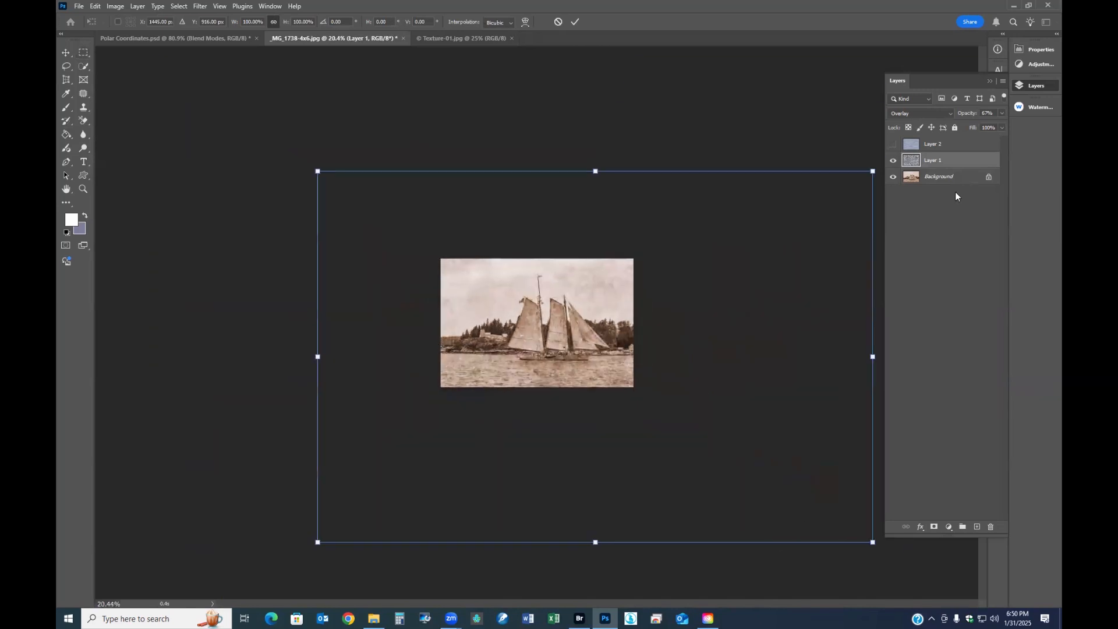
{"action": "left_click_drag", "start_coordinate": [872, 542], "coordinate": [619, 371]}
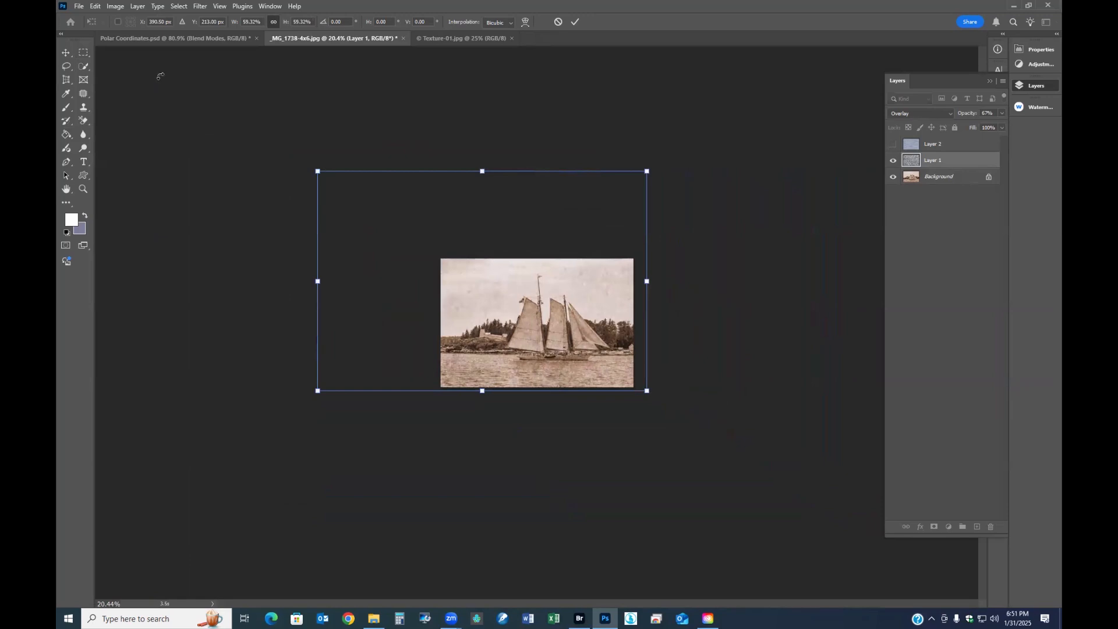
{"action": "left_click_drag", "start_coordinate": [317, 171], "coordinate": [419, 276]}
{"action": "scroll", "coordinate": [701, 437], "scroll_direction": "up", "scroll_amount": 5}
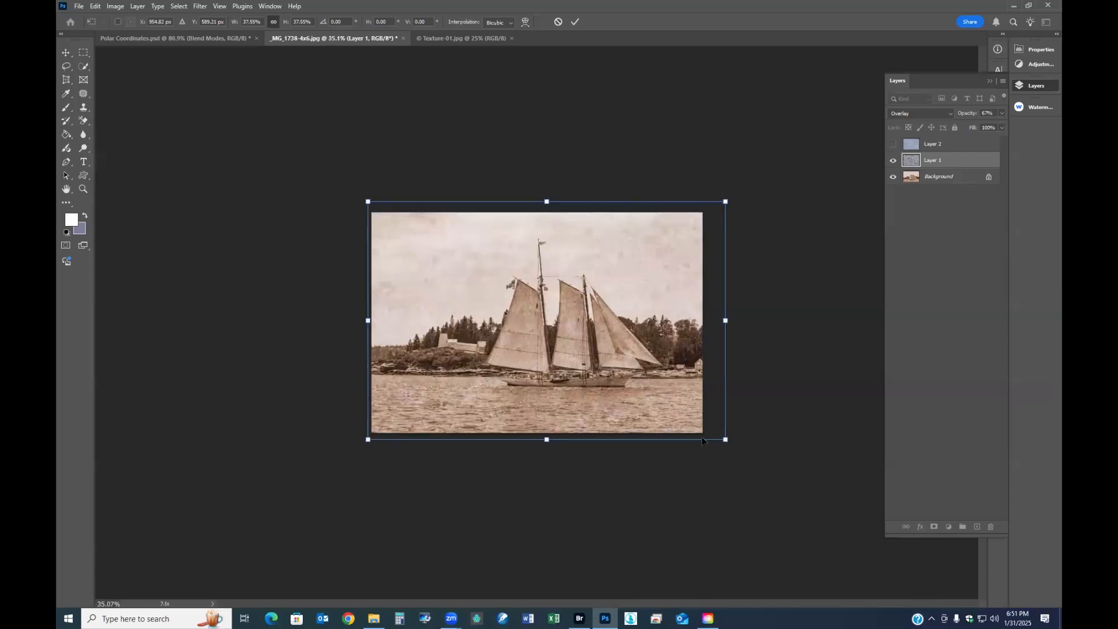
{"action": "left_click_drag", "start_coordinate": [811, 320], "coordinate": [782, 321]}
{"action": "left_click_drag", "start_coordinate": [690, 327], "coordinate": [662, 338]}
{"action": "key", "text": "Return"}
- Lower the opacity of the resized Layer 1 texture to 60%
{"action": "key", "text": "ctrl+0"}
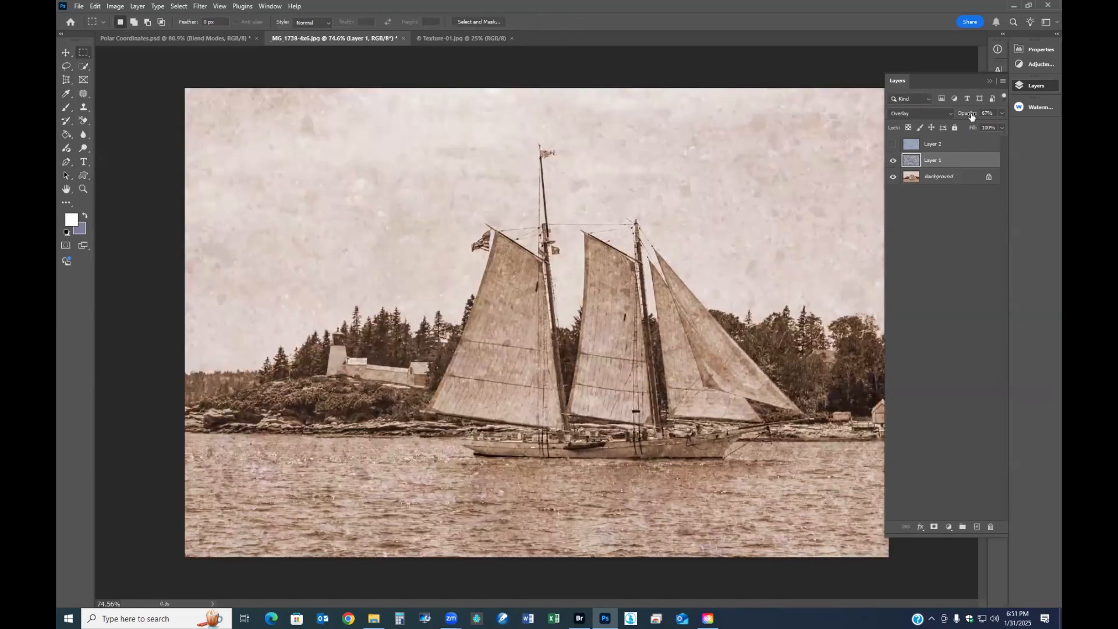
{"action": "mouse_move", "coordinate": [971, 116]}
{"action": "left_mouse_down"}
{"action": "mouse_move", "coordinate": [949, 113]}
{"action": "mouse_move", "coordinate": [969, 109]}
{"action": "left_mouse_up"}
{"action": "scroll", "coordinate": [660, 248], "scroll_direction": "down", "scroll_amount": 2}
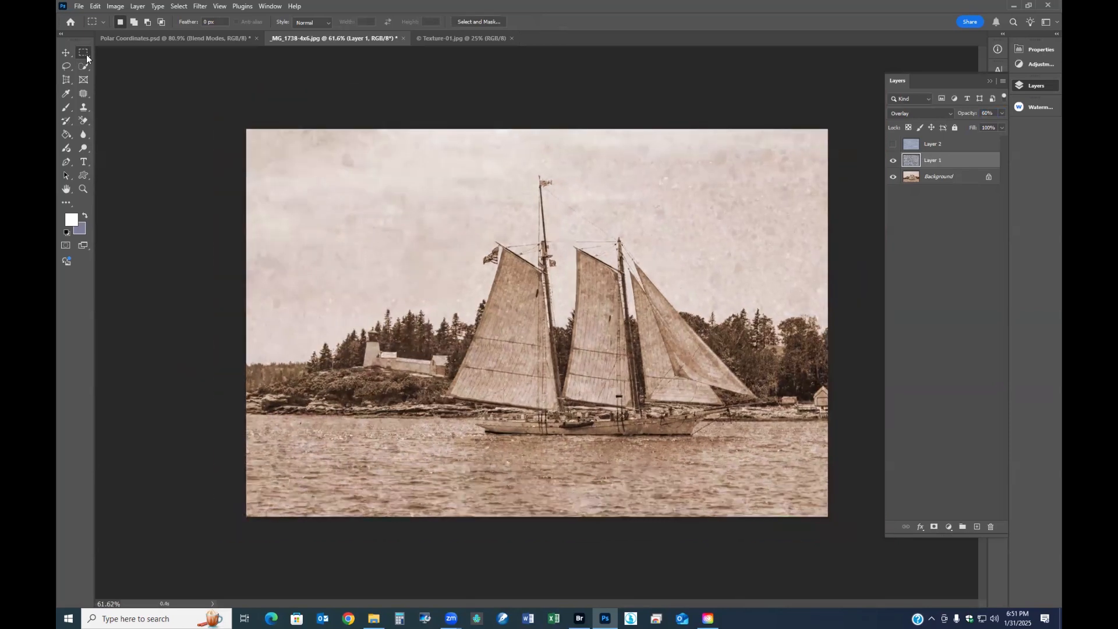
- Free-transform the Layer 1 texture again, trying a smaller size and a sideways offset, and move it back over the photo
{"action": "right_click", "coordinate": [518, 305]}
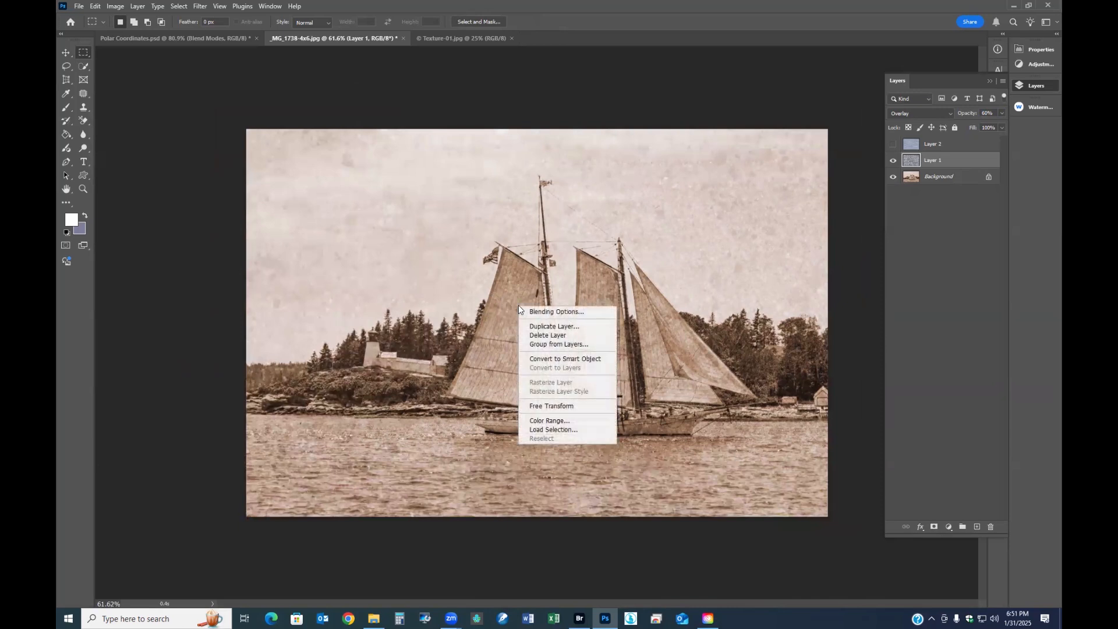
{"action": "left_click", "coordinate": [553, 406]}
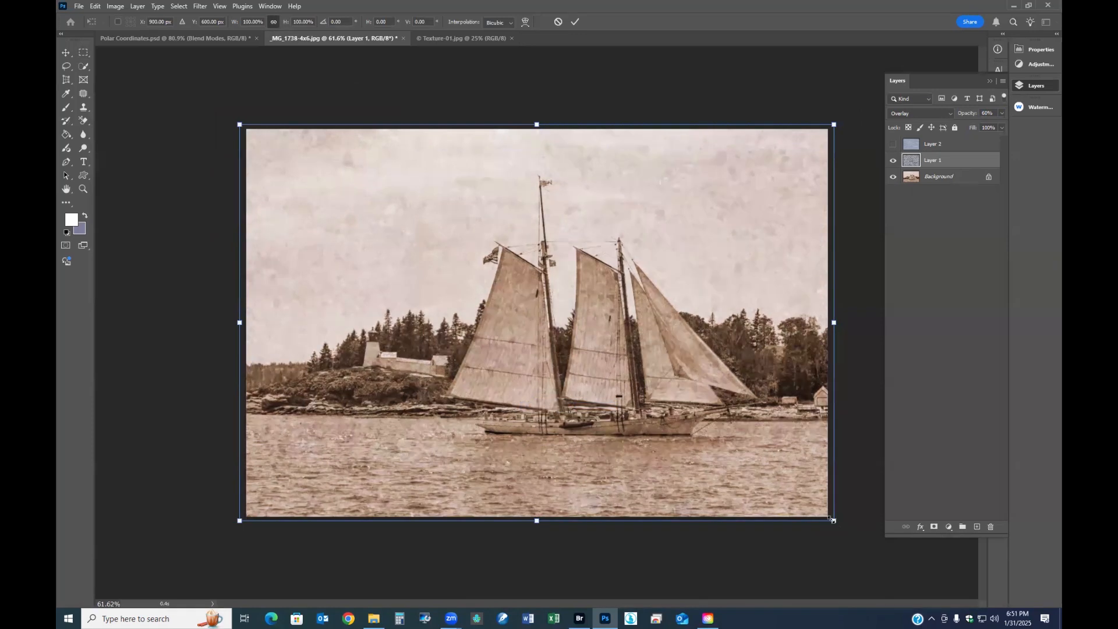
{"action": "left_click_drag", "start_coordinate": [832, 519], "coordinate": [610, 366]}
{"action": "left_click_drag", "start_coordinate": [596, 428], "coordinate": [746, 559]}
{"action": "left_click_drag", "start_coordinate": [417, 420], "coordinate": [418, 437]}
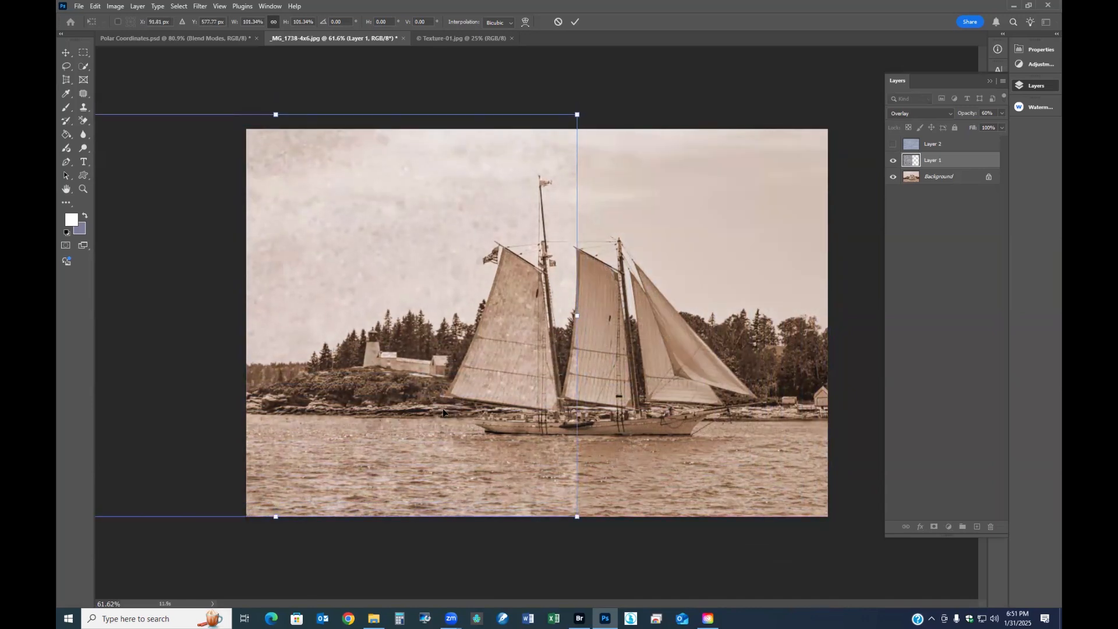
{"action": "left_click_drag", "start_coordinate": [310, 313], "coordinate": [572, 322]}
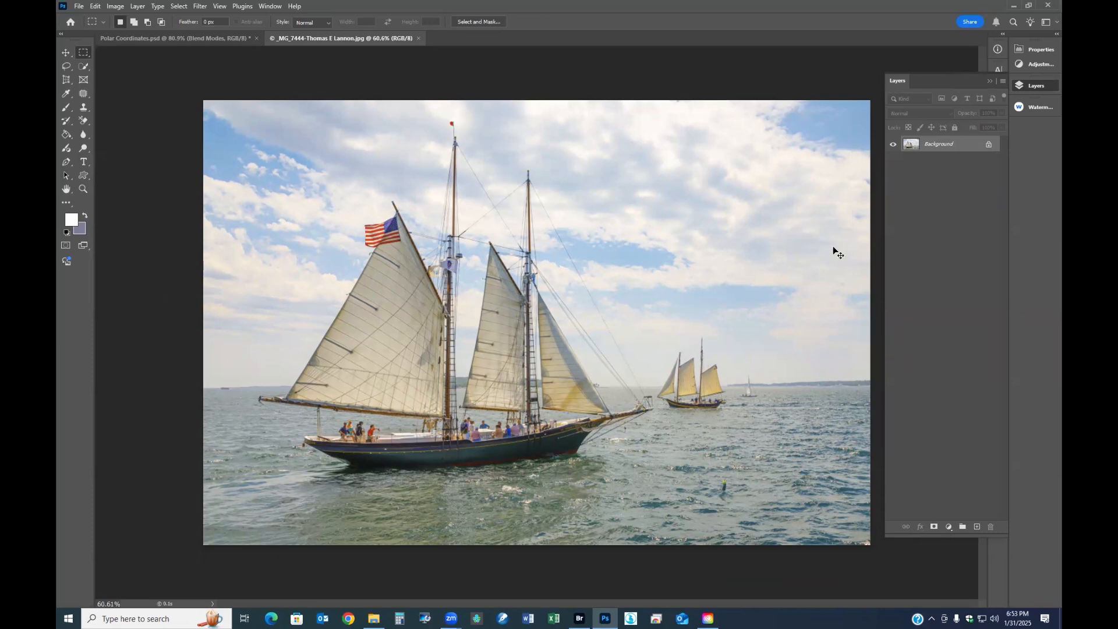
- Duplicate the Background layer of the color sailboat photo and try the copy in Multiply with a layer mask before returning it to Normal
{"action": "key", "text": "ctrl+j"}
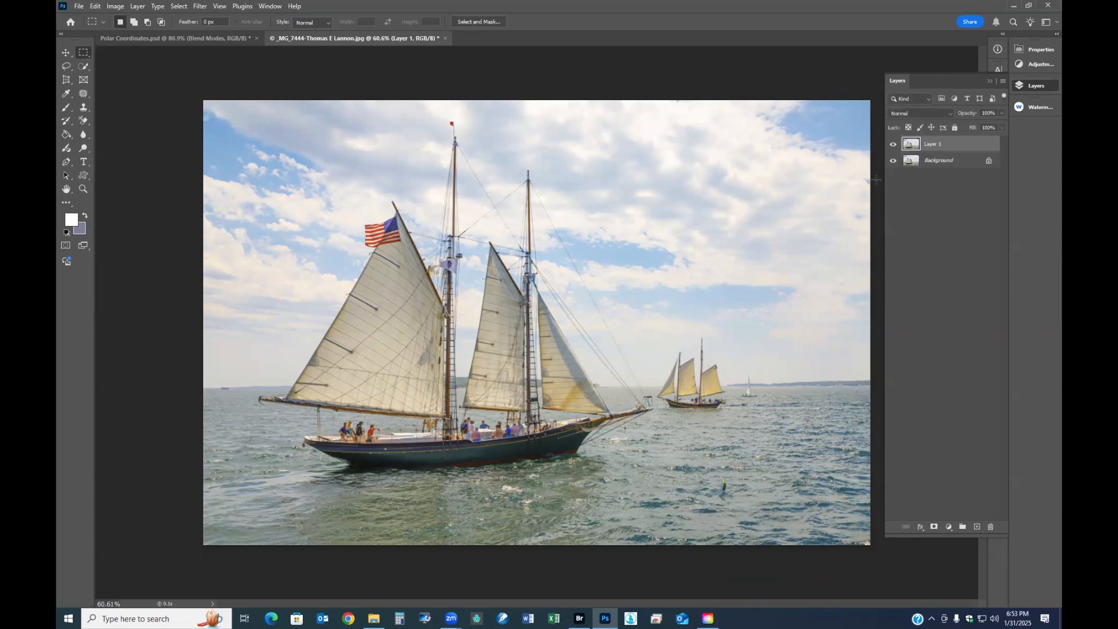
{"action": "left_click", "coordinate": [948, 116]}
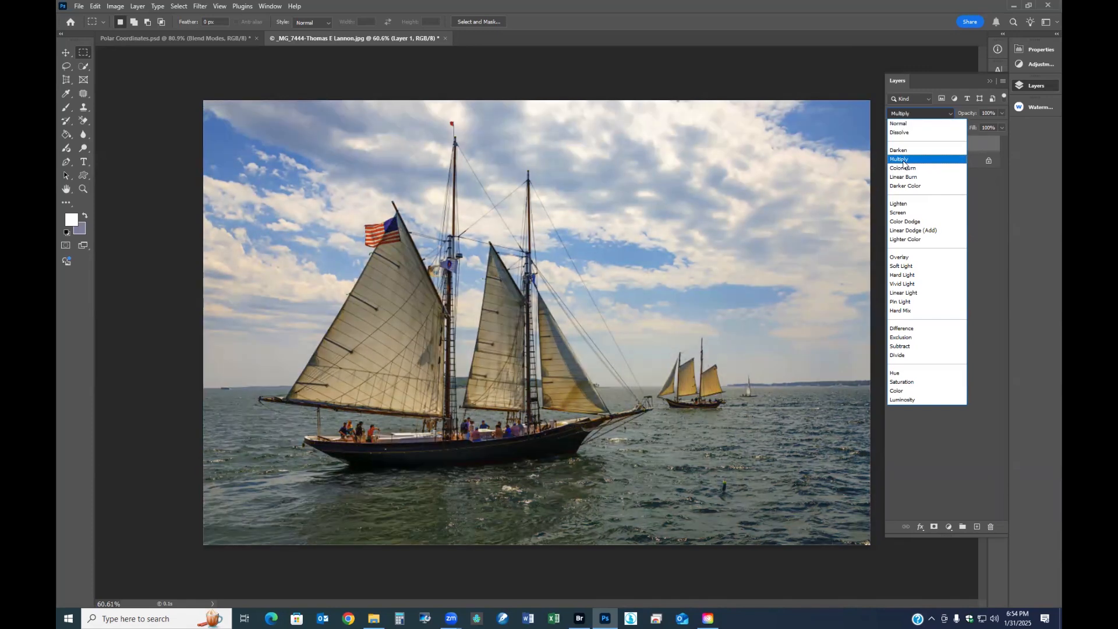
{"action": "left_click", "coordinate": [903, 162]}
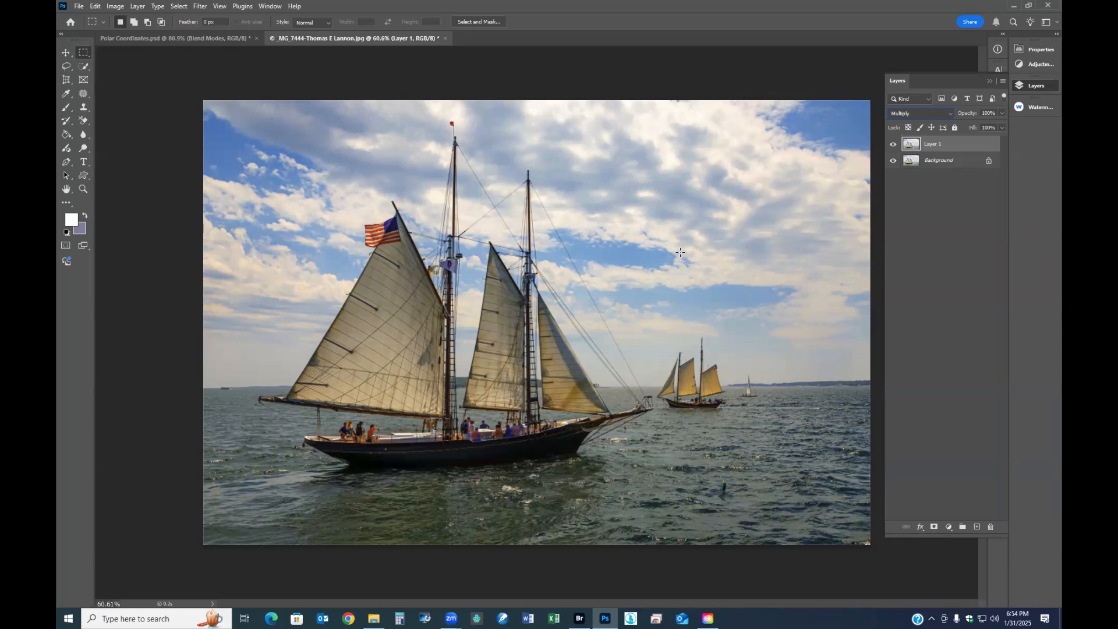
{"action": "left_click", "coordinate": [934, 527]}
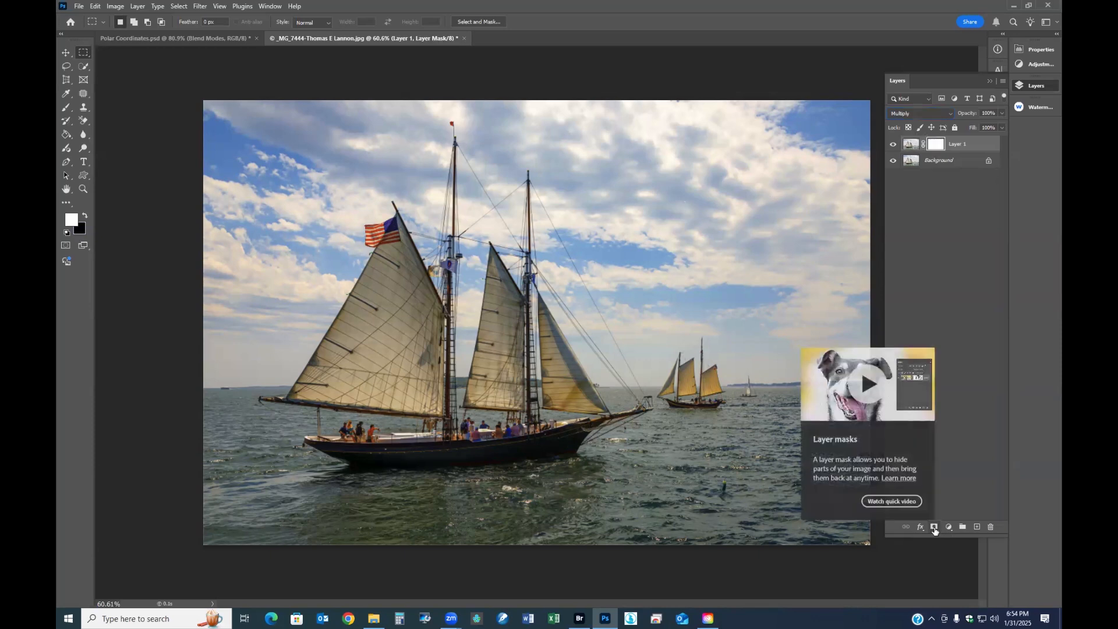
{"action": "key", "text": "shift+alt+n"}
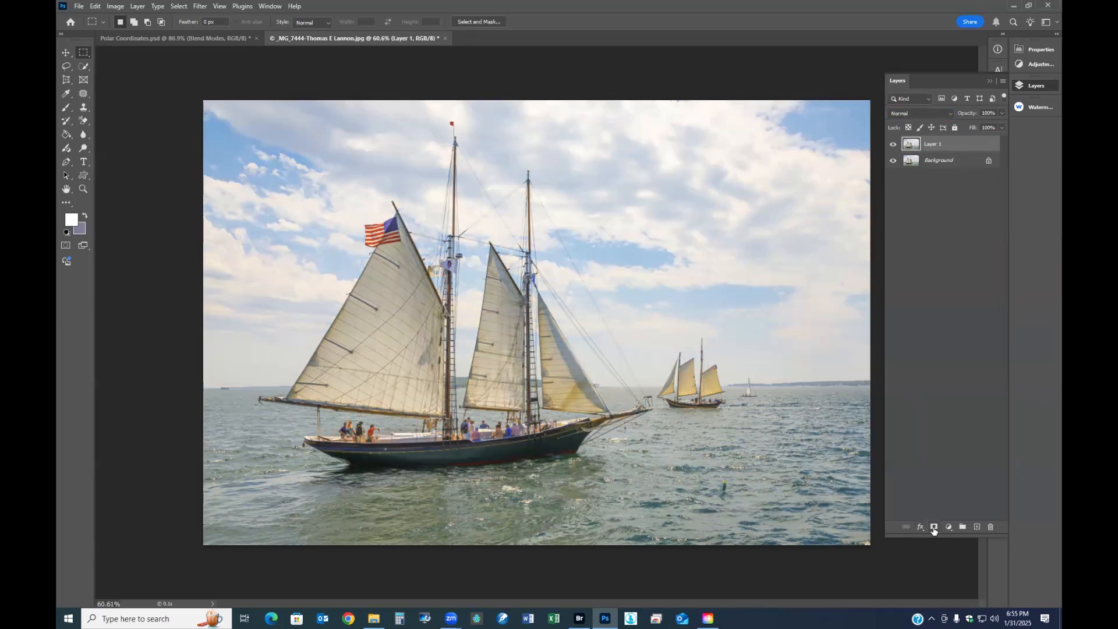
- Mask out a large central rectangle of Layer 1 with black, leaving a border around it, and set the layer's blend mode to Multiply
{"action": "left_click_drag", "start_coordinate": [260, 129], "coordinate": [787, 508]}
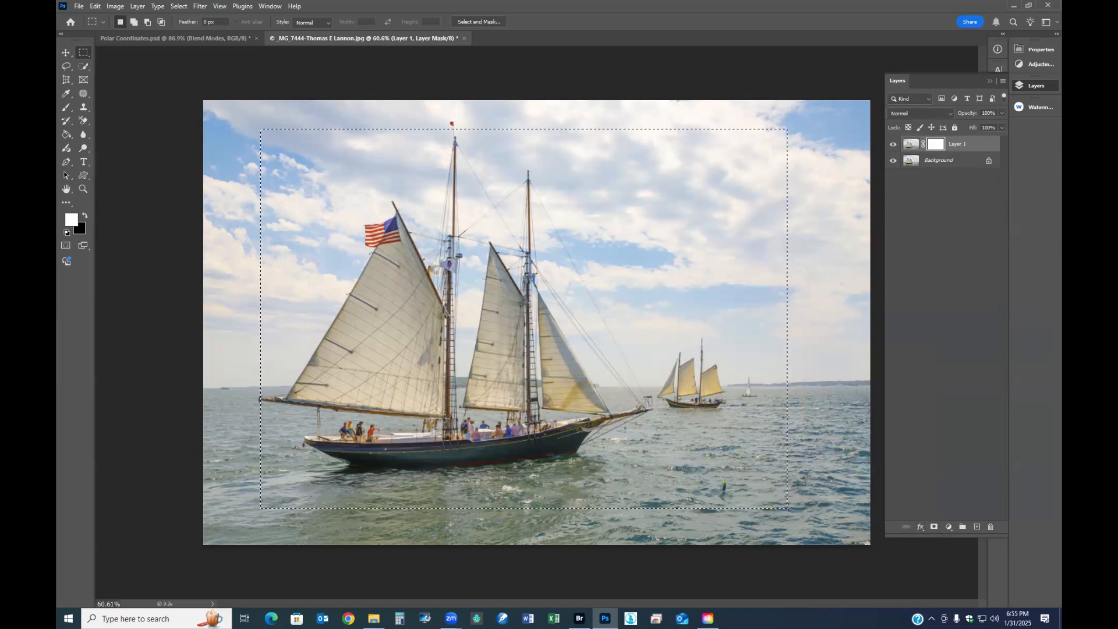
{"action": "key", "text": "ctrl+BackSpace"}
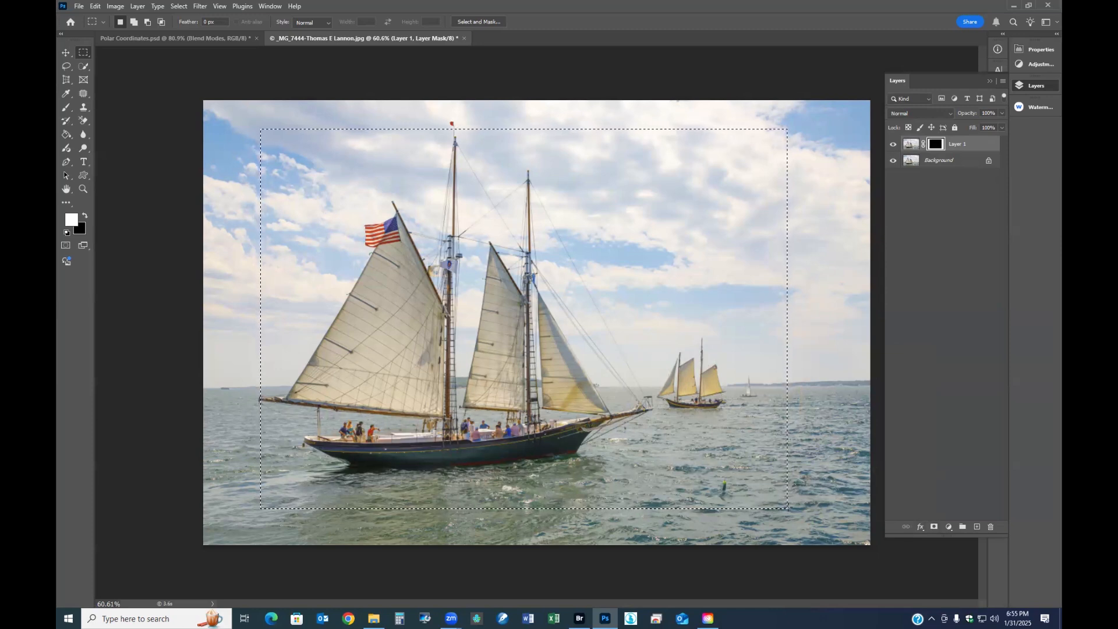
{"action": "left_click", "coordinate": [925, 112]}
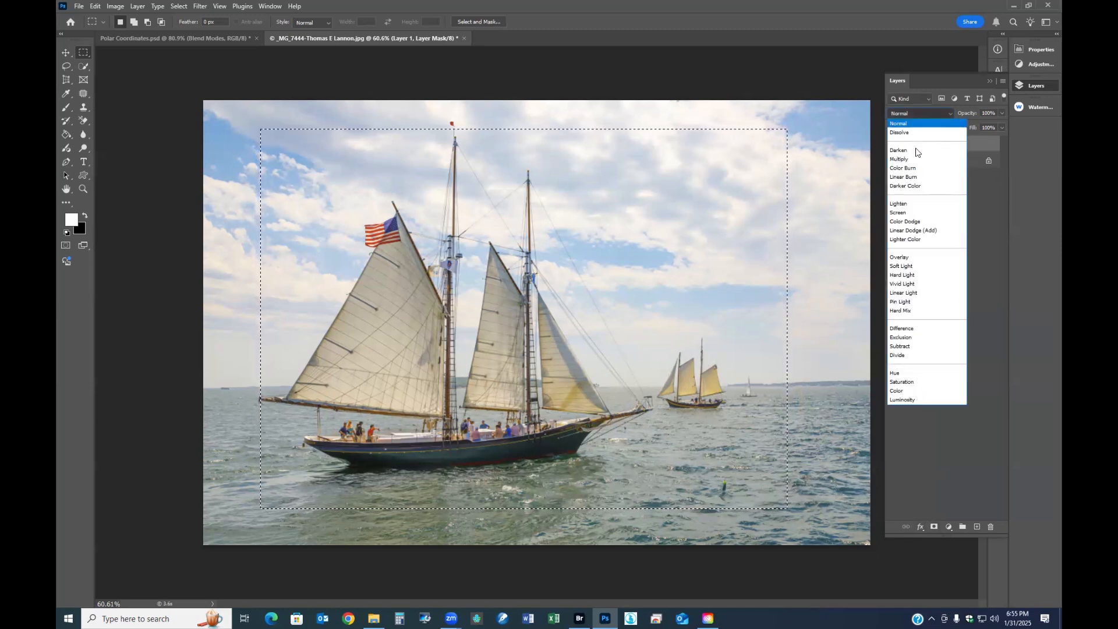
{"action": "left_click", "coordinate": [913, 152]}
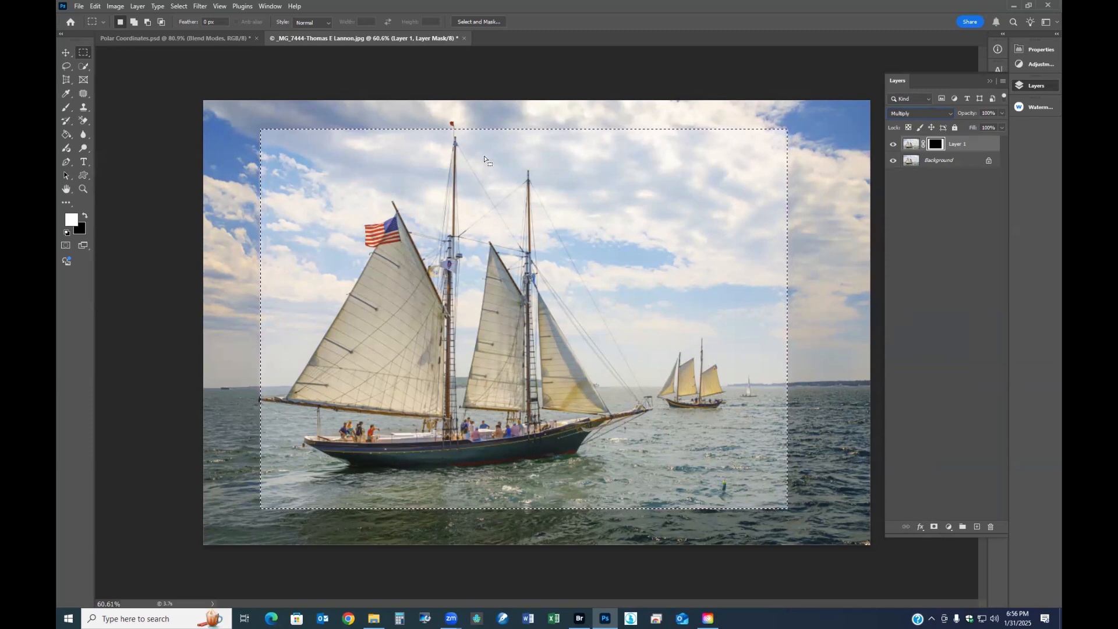
- Inspect the masked Layer 1 and the Background separately by switching their visibility, and clear the rectangular selection
{"action": "left_click", "coordinate": [893, 161]}
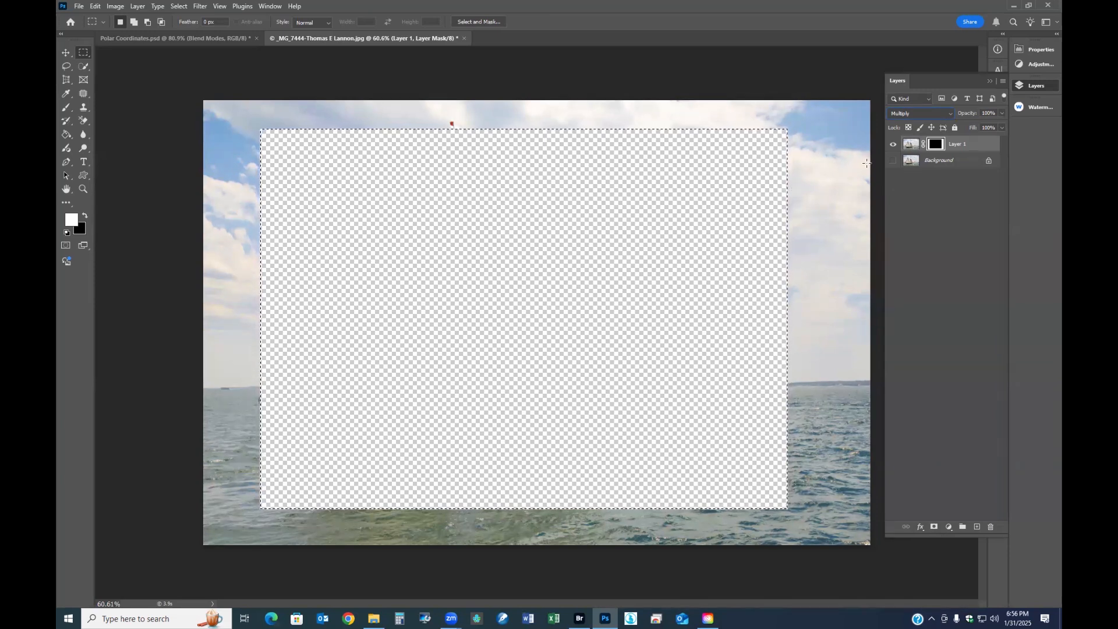
{"action": "left_click", "coordinate": [893, 145]}
{"action": "left_click", "coordinate": [893, 161]}
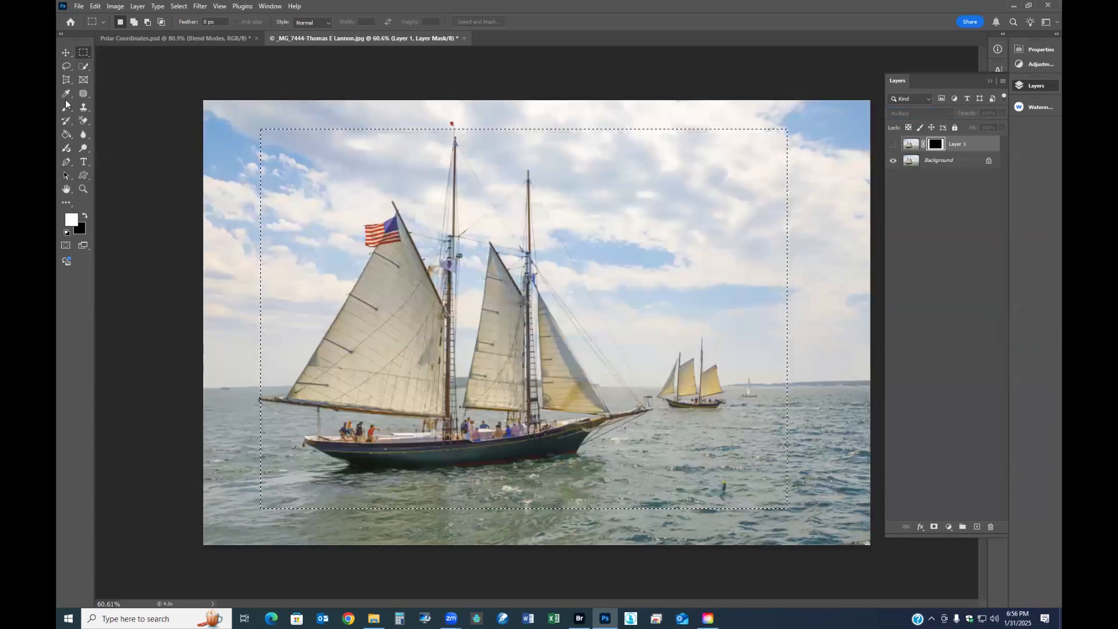
{"action": "key", "text": "ctrl+d"}
{"action": "left_click", "coordinate": [893, 143]}
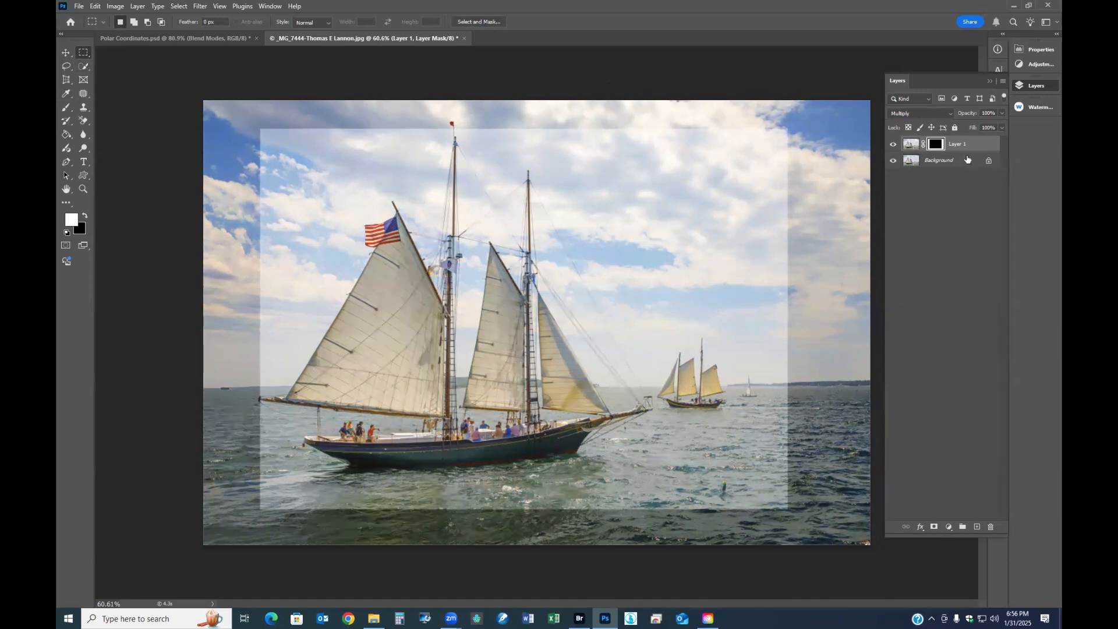
- Display Layer 1's mask on its own, soften it with a 40.1-pixel Gaussian Blur, and return to the layer image
{"action": "left_click", "coordinate": [931, 145], "text": "alt"}
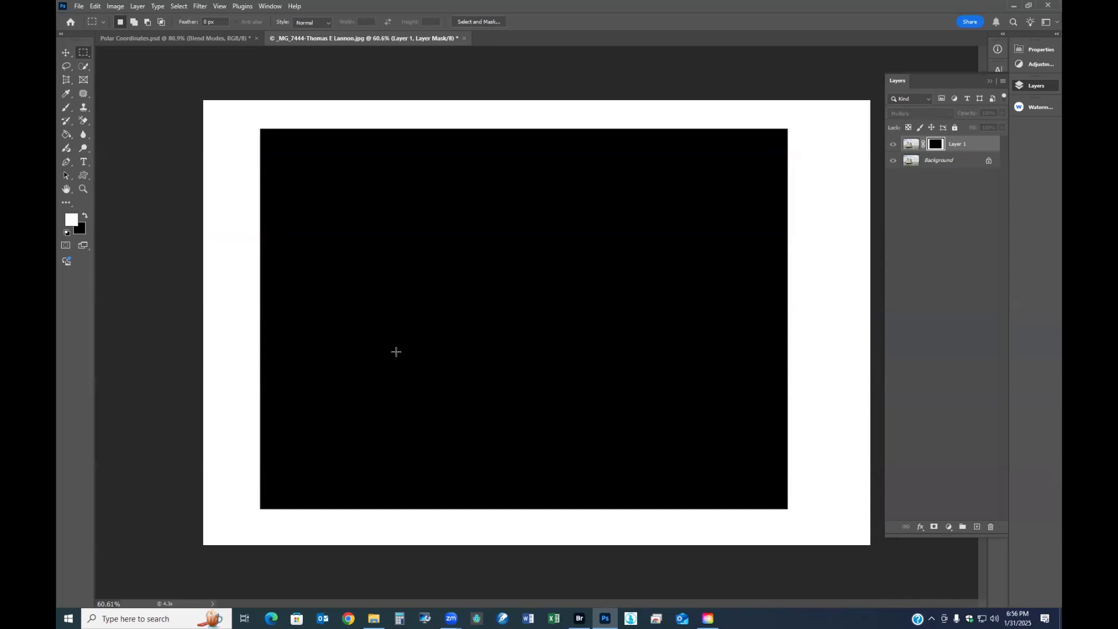
{"action": "left_click", "coordinate": [201, 6]}
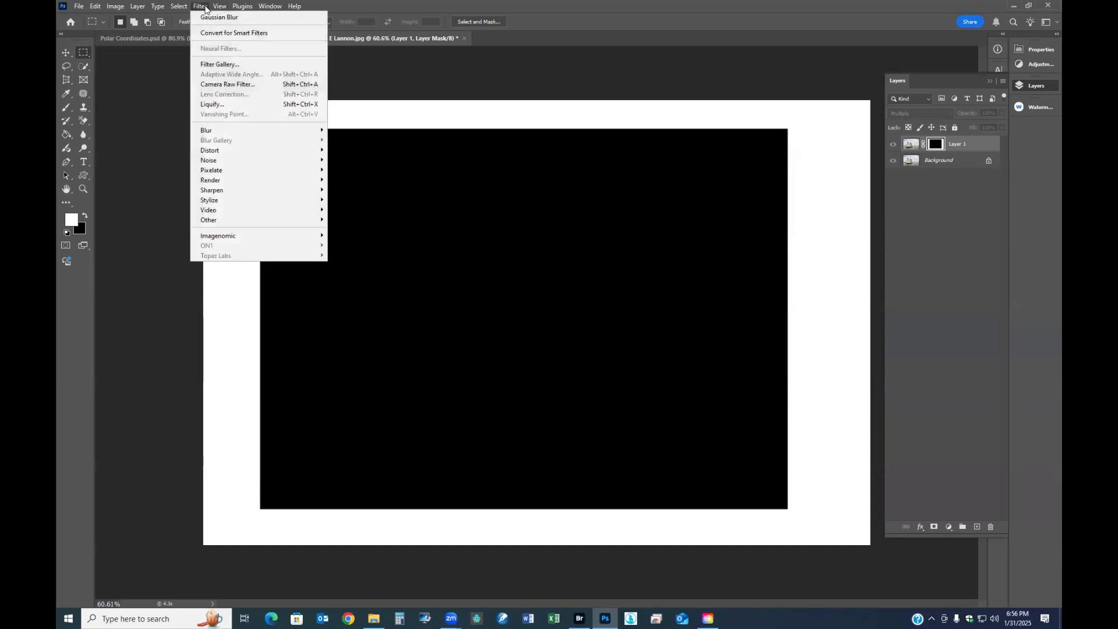
{"action": "mouse_move", "coordinate": [229, 128]}
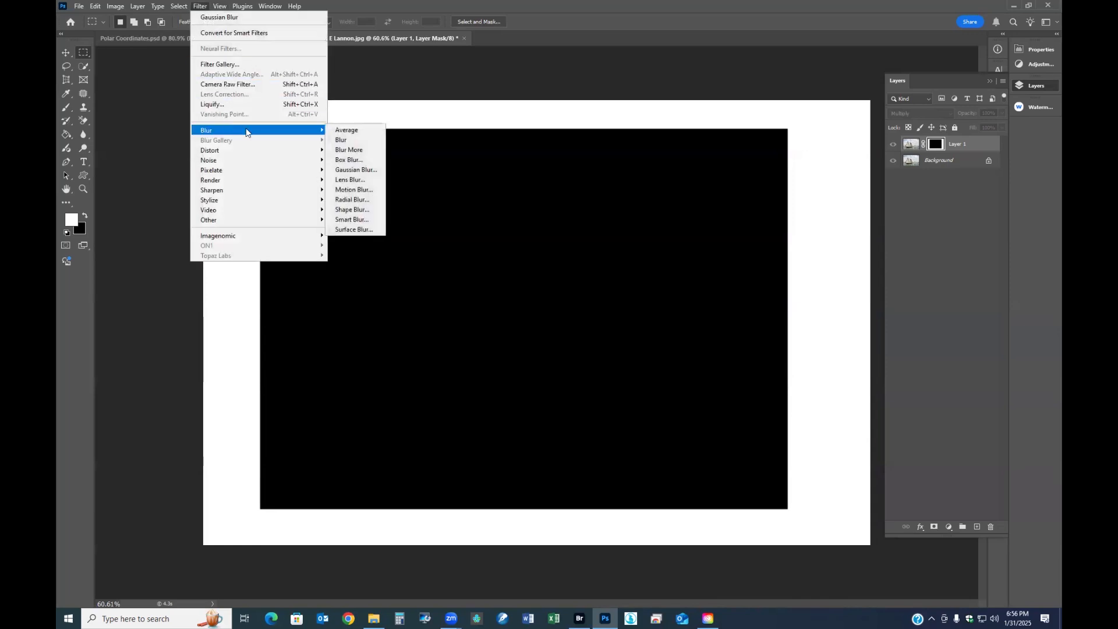
{"action": "left_click", "coordinate": [353, 169]}
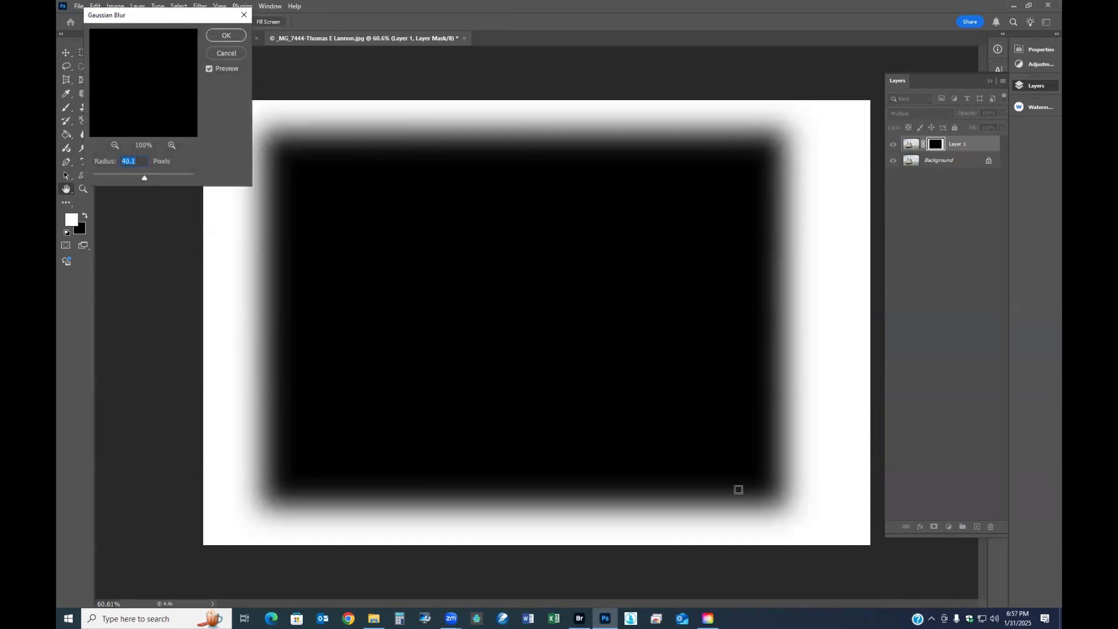
{"action": "left_click", "coordinate": [226, 37]}
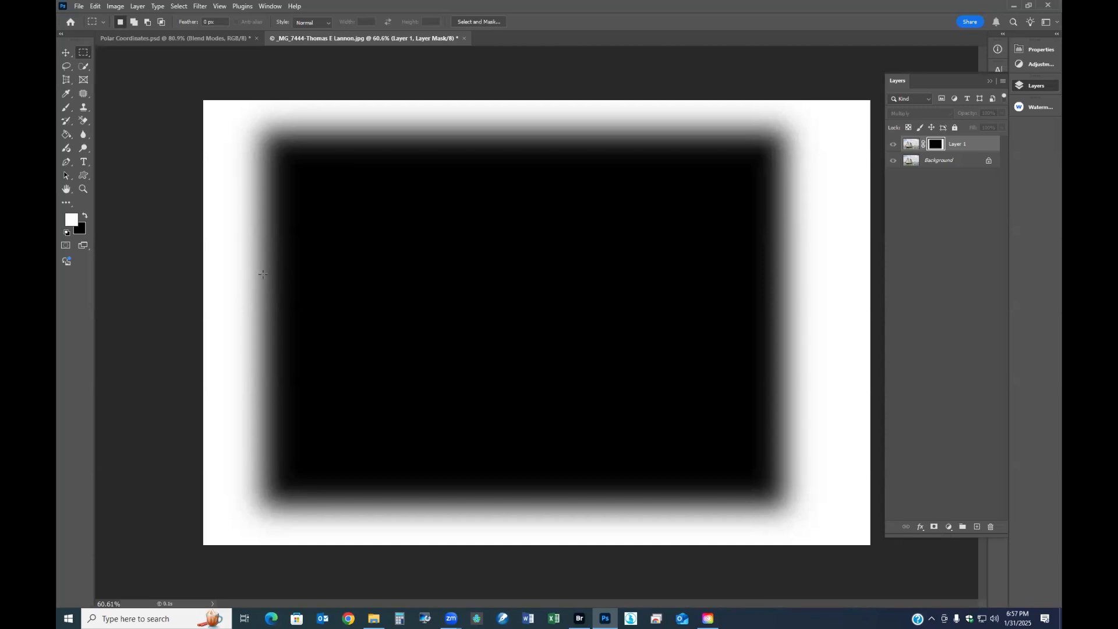
{"action": "left_click", "coordinate": [911, 144]}
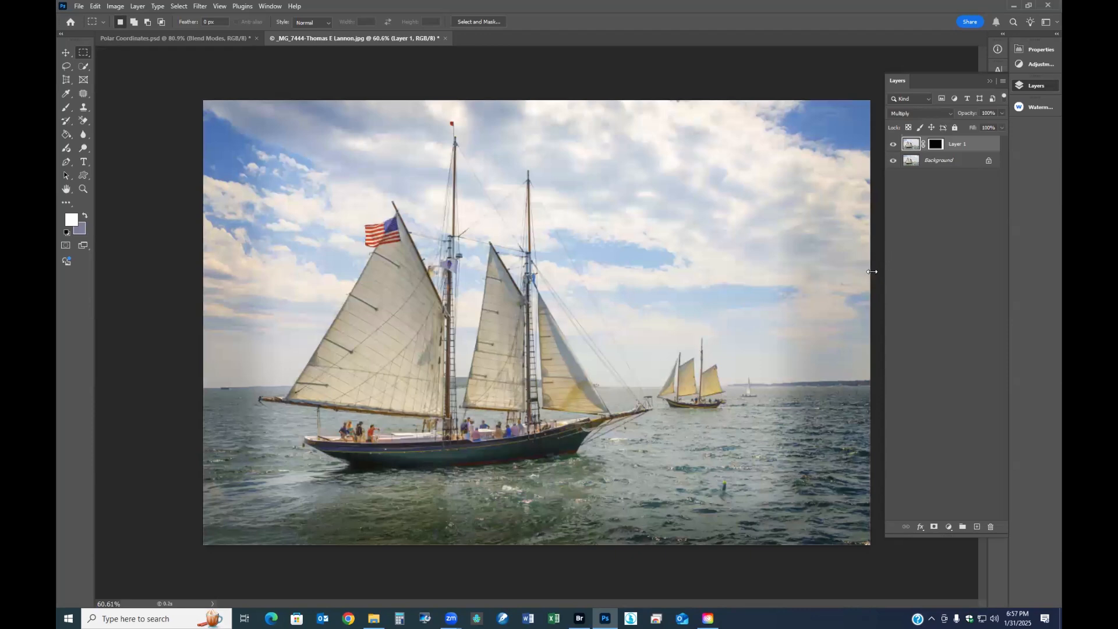
- Compare the photo with the Layer 1 edge darkening switched off and on
{"action": "left_click", "coordinate": [893, 146]}
{"action": "left_click", "coordinate": [893, 145]}
{"action": "left_click", "coordinate": [893, 146]}
{"action": "left_click", "coordinate": [893, 145]}
- Reduce Layer 1's opacity to 40% and compare the softer vignette with the original photo
{"action": "mouse_move", "coordinate": [971, 116]}
{"action": "left_mouse_down"}
{"action": "mouse_move", "coordinate": [941, 111]}
{"action": "mouse_move", "coordinate": [952, 106]}
{"action": "left_mouse_up"}
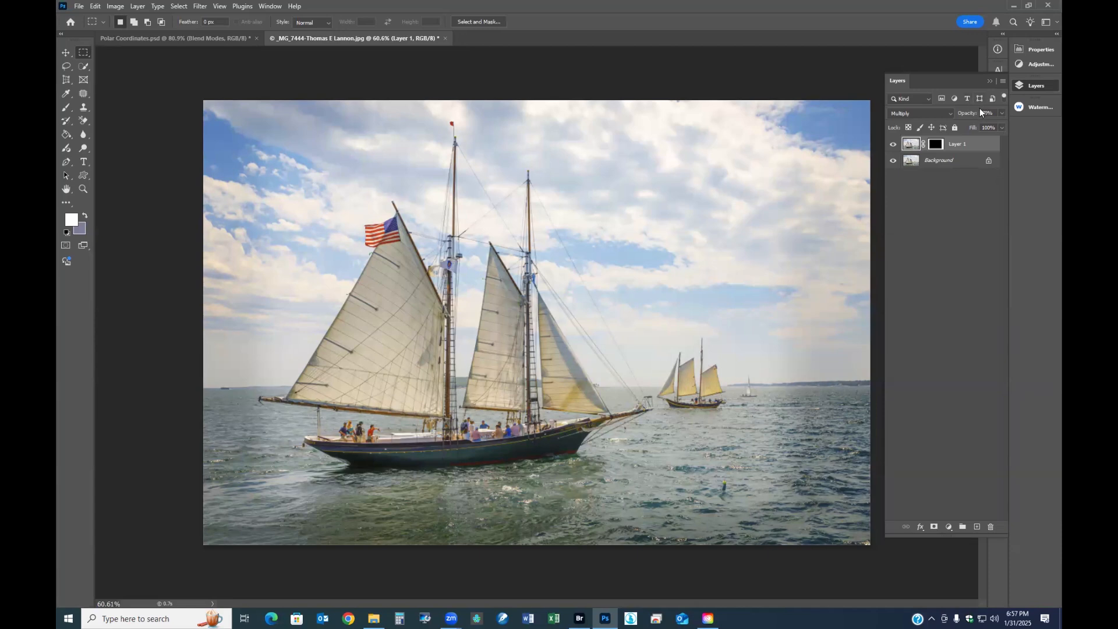
{"action": "left_click_drag", "start_coordinate": [969, 114], "coordinate": [957, 116]}
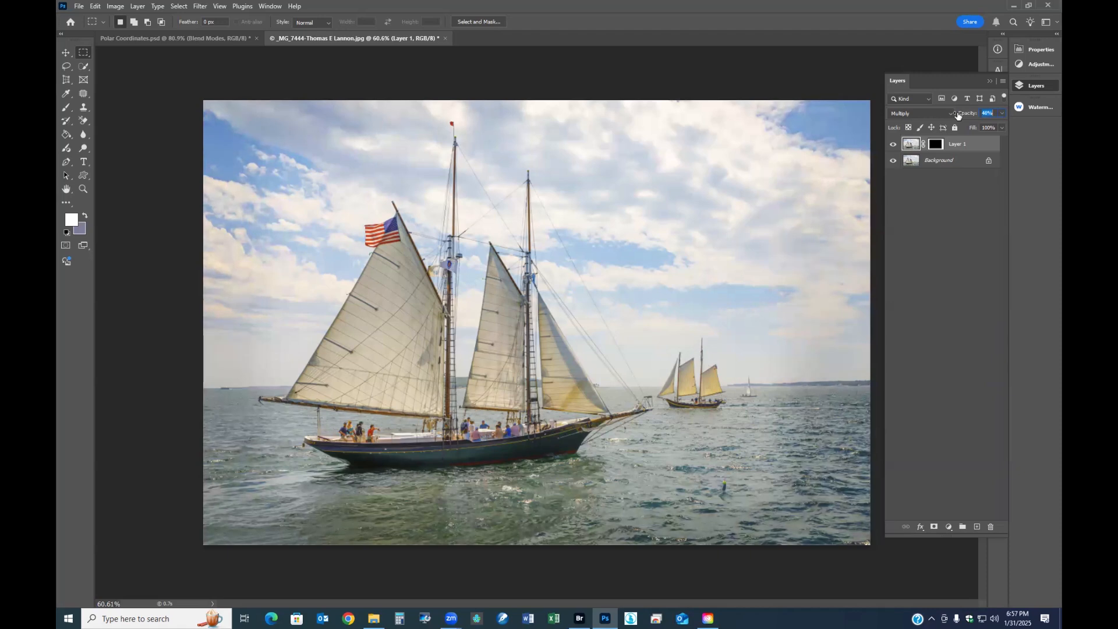
{"action": "left_click", "coordinate": [891, 144]}
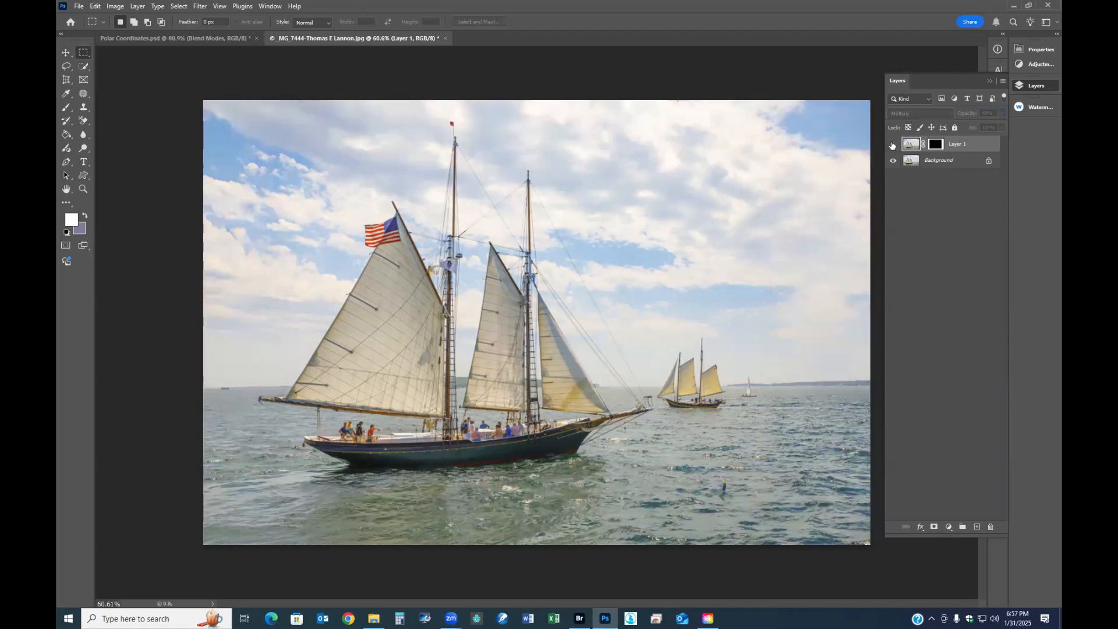
{"action": "left_click", "coordinate": [892, 144]}
{"action": "left_click", "coordinate": [892, 144]}
{"action": "left_click", "coordinate": [892, 144]}
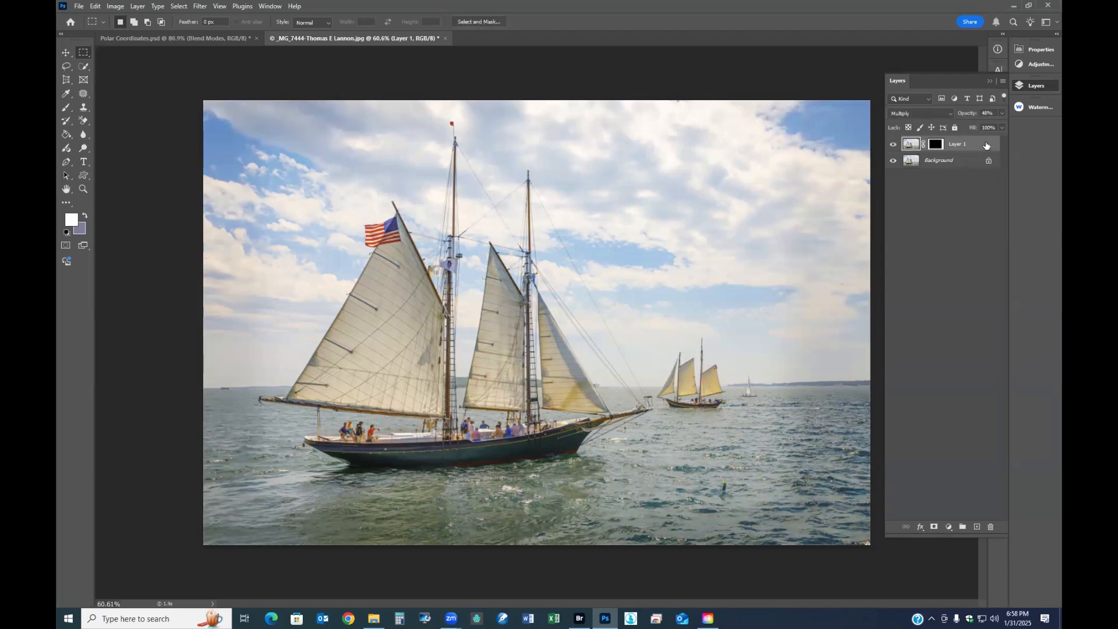
- Delete the masked Layer 1 and duplicate the Background as a fresh layer
{"action": "left_click_drag", "start_coordinate": [964, 146], "coordinate": [993, 526]}
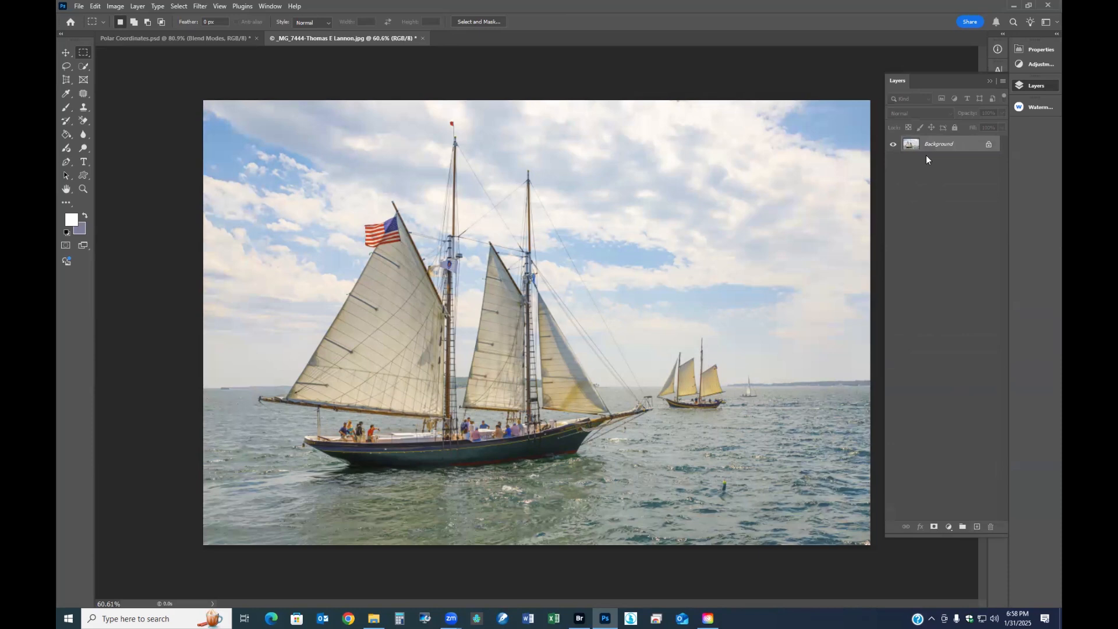
{"action": "key", "text": "ctrl+j"}
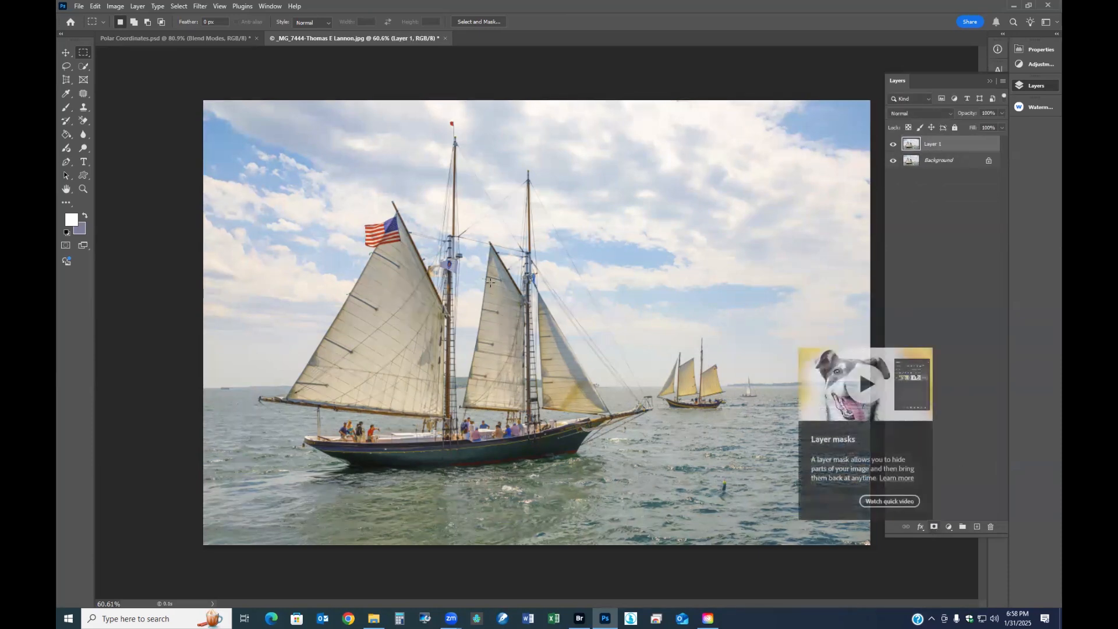
- Lasso loosely around the large sailboat, turn the selection into a Layer 1 mask, and view the mask on its own before returning to the image
{"action": "left_click", "coordinate": [69, 65]}
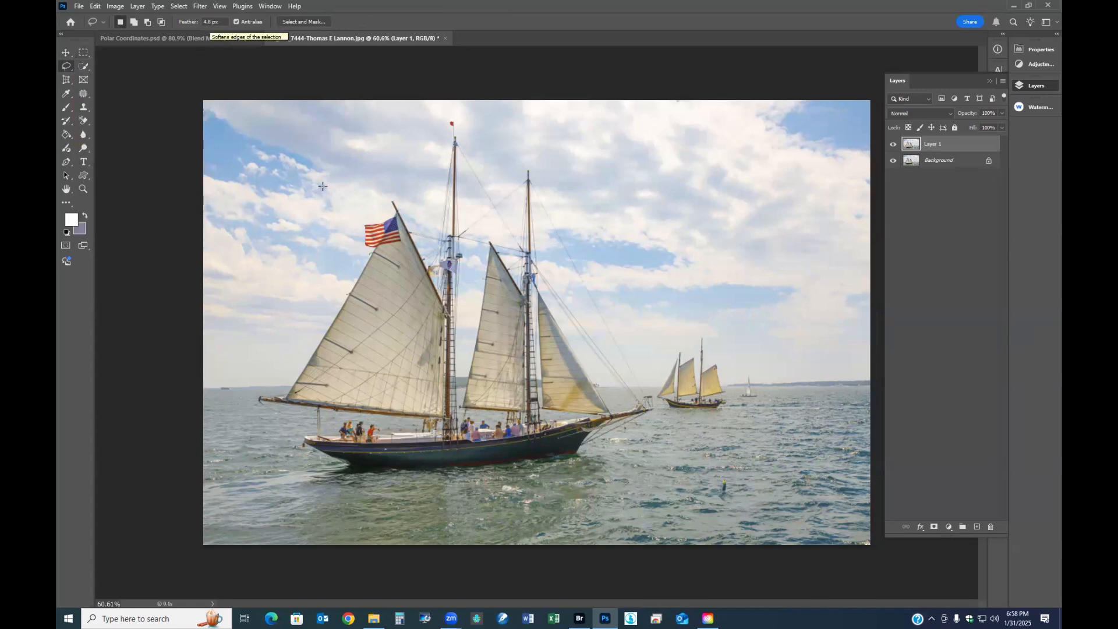
{"action": "mouse_move", "coordinate": [353, 221]}
{"action": "left_mouse_down"}
{"action": "mouse_move", "coordinate": [305, 281]}
{"action": "mouse_move", "coordinate": [243, 416]}
{"action": "mouse_move", "coordinate": [282, 467]}
{"action": "mouse_move", "coordinate": [313, 481]}
{"action": "mouse_move", "coordinate": [446, 498]}
{"action": "mouse_move", "coordinate": [529, 487]}
{"action": "left_mouse_up"}
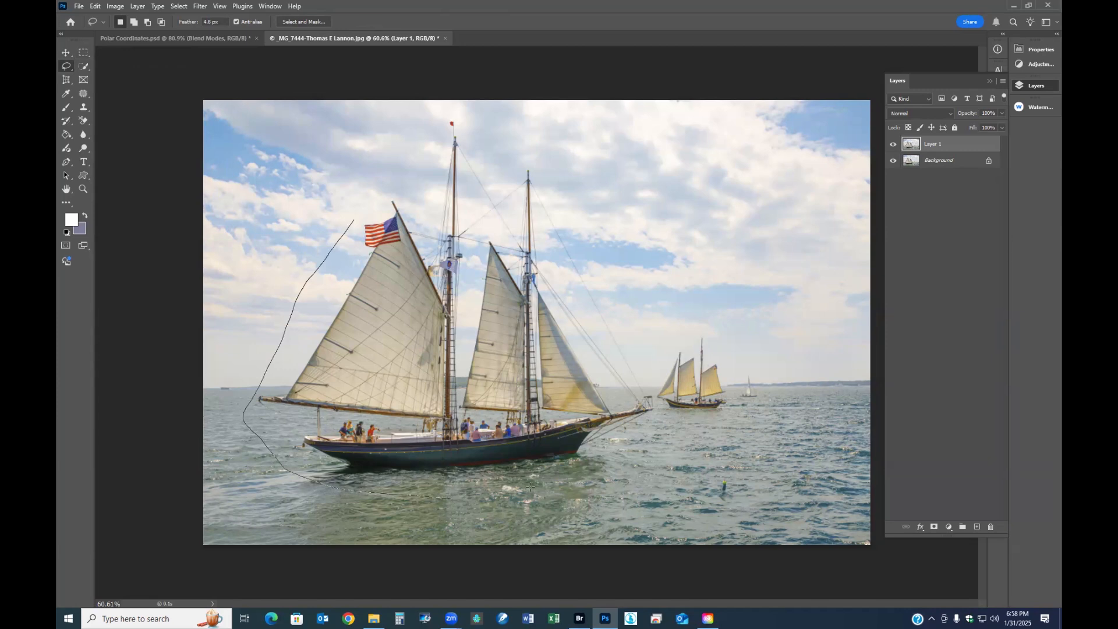
{"action": "mouse_move", "coordinate": [616, 464]}
{"action": "left_mouse_down"}
{"action": "mouse_move", "coordinate": [660, 402]}
{"action": "mouse_move", "coordinate": [573, 209]}
{"action": "mouse_move", "coordinate": [492, 155]}
{"action": "mouse_move", "coordinate": [466, 119]}
{"action": "mouse_move", "coordinate": [437, 120]}
{"action": "mouse_move", "coordinate": [419, 171]}
{"action": "mouse_move", "coordinate": [353, 222]}
{"action": "left_mouse_up"}
{"action": "left_click", "coordinate": [933, 527]}
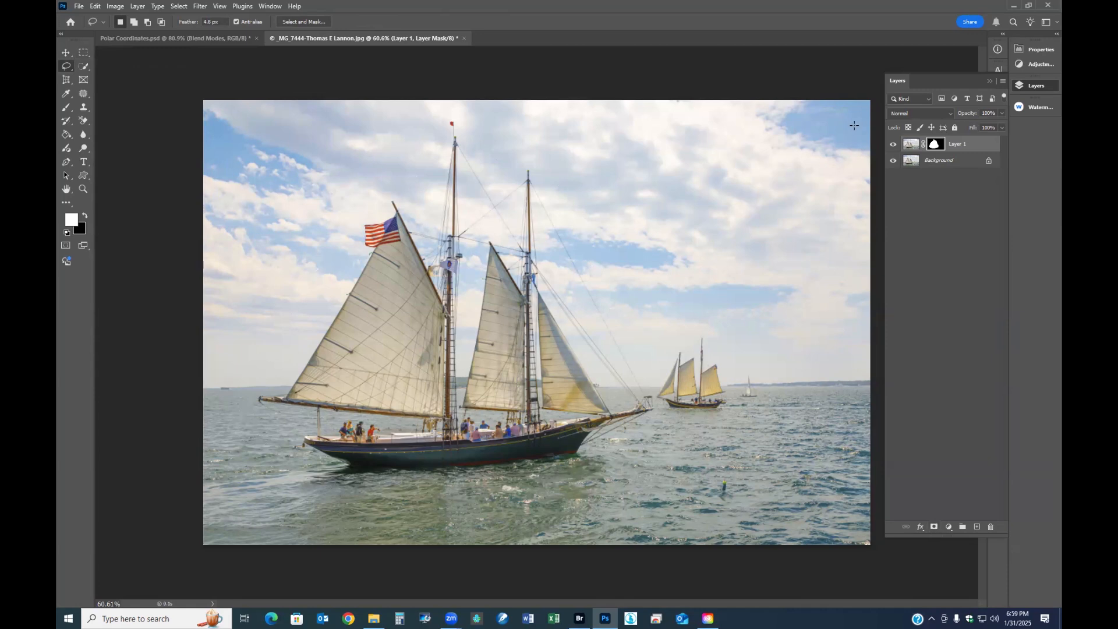
{"action": "left_click", "coordinate": [937, 147], "text": "alt"}
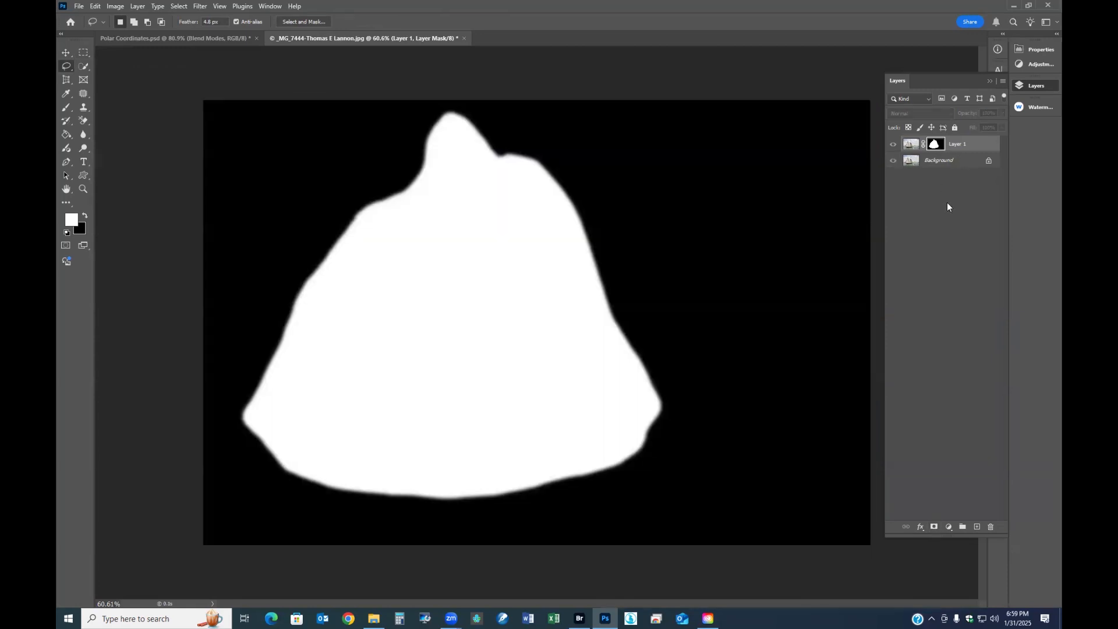
{"action": "left_click", "coordinate": [910, 145]}
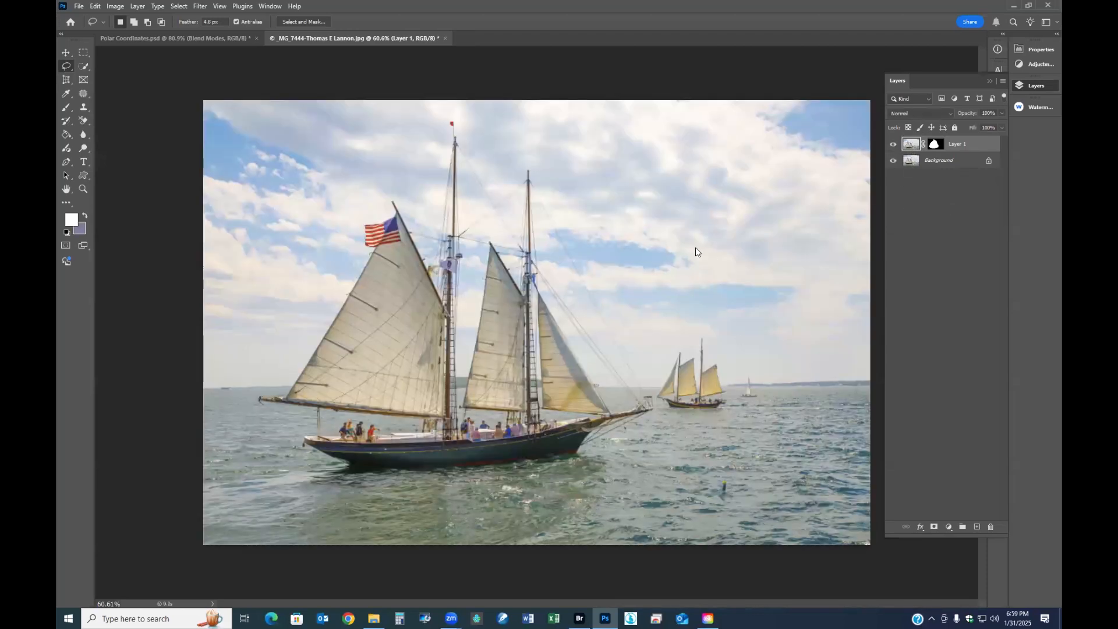
- Set Layer 1's blend mode to Multiply and invert its mask so the darkening falls outside the large sailboat
{"action": "left_click", "coordinate": [949, 113]}
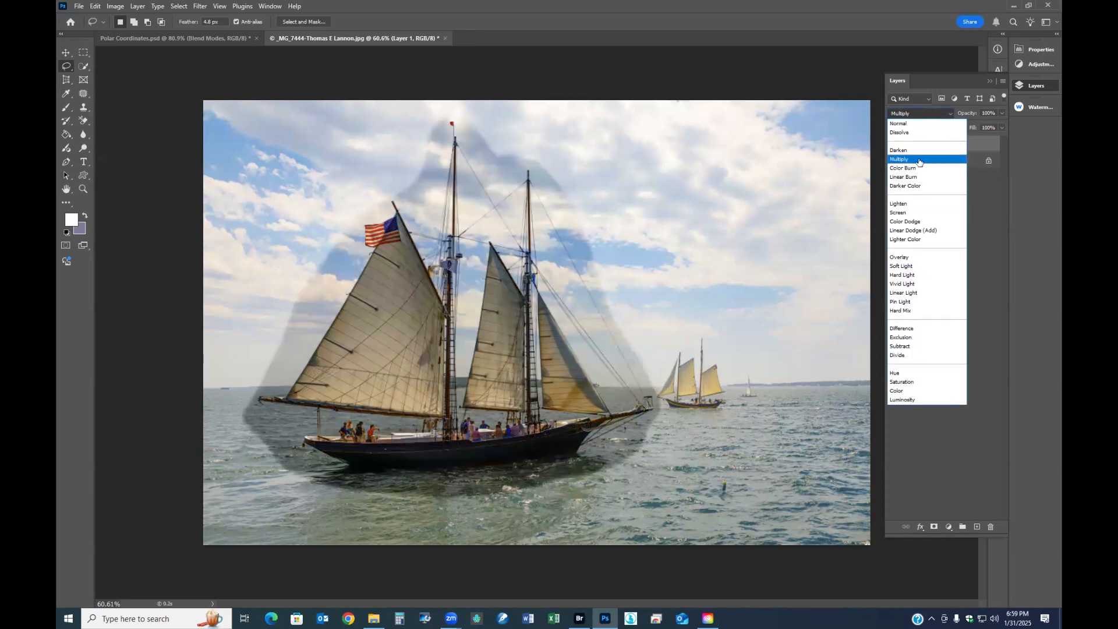
{"action": "left_click", "coordinate": [920, 159]}
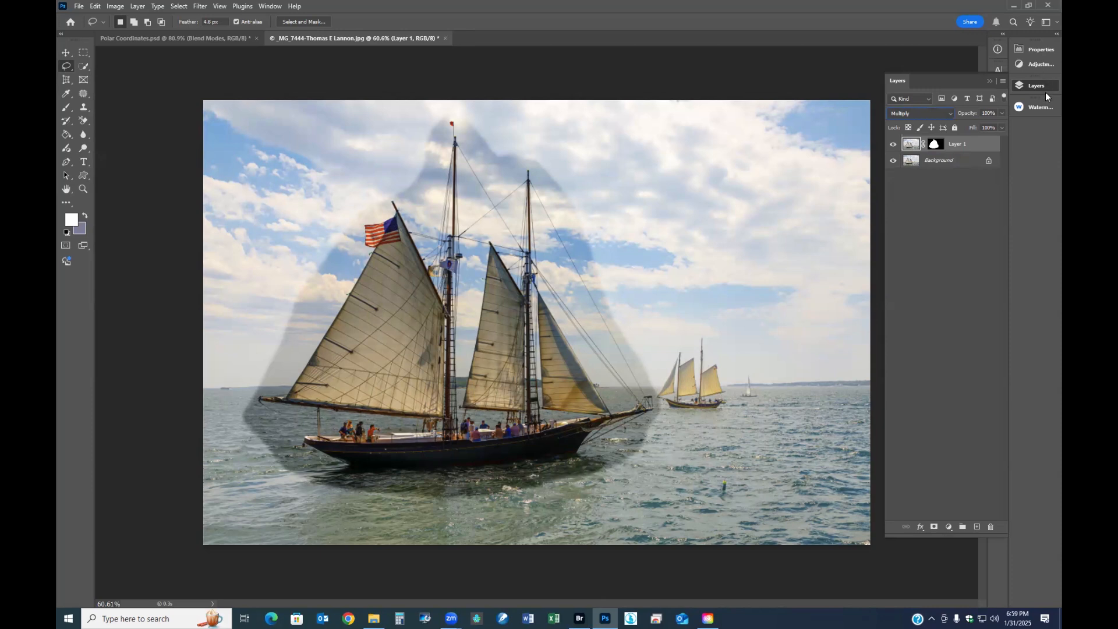
{"action": "left_click", "coordinate": [934, 145]}
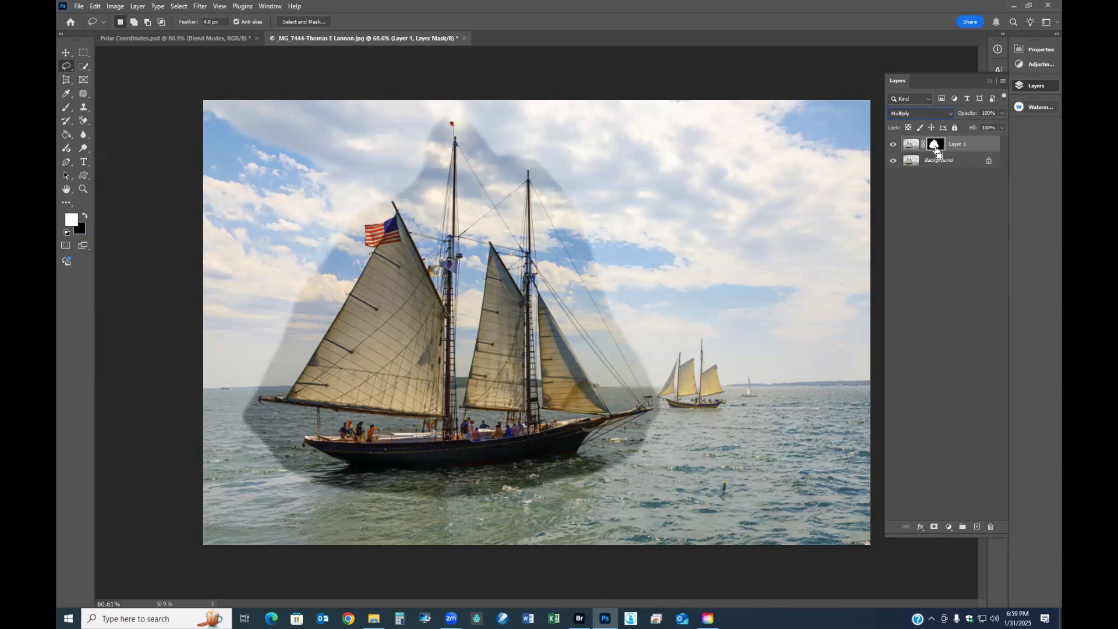
{"action": "key", "text": "ctrl+i"}
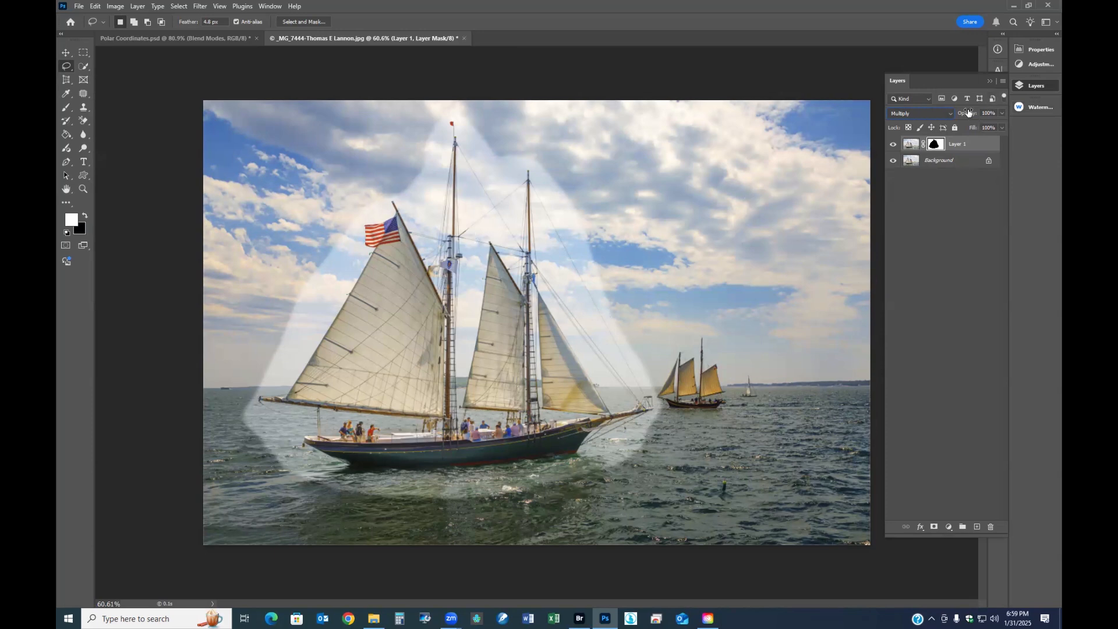
{"action": "left_click_drag", "start_coordinate": [968, 113], "coordinate": [990, 126]}
- Soften Layer 1's mask with a 40.1-pixel Gaussian Blur and reduce the layer's opacity to 42%
{"action": "left_click", "coordinate": [199, 6]}
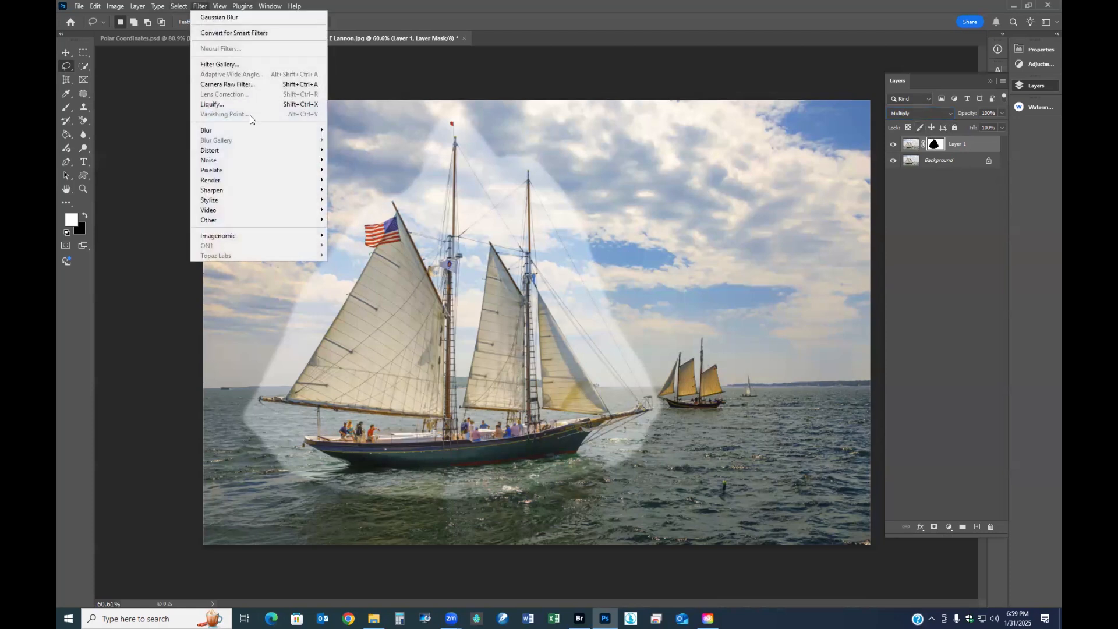
{"action": "mouse_move", "coordinate": [221, 130]}
{"action": "left_click", "coordinate": [347, 169]}
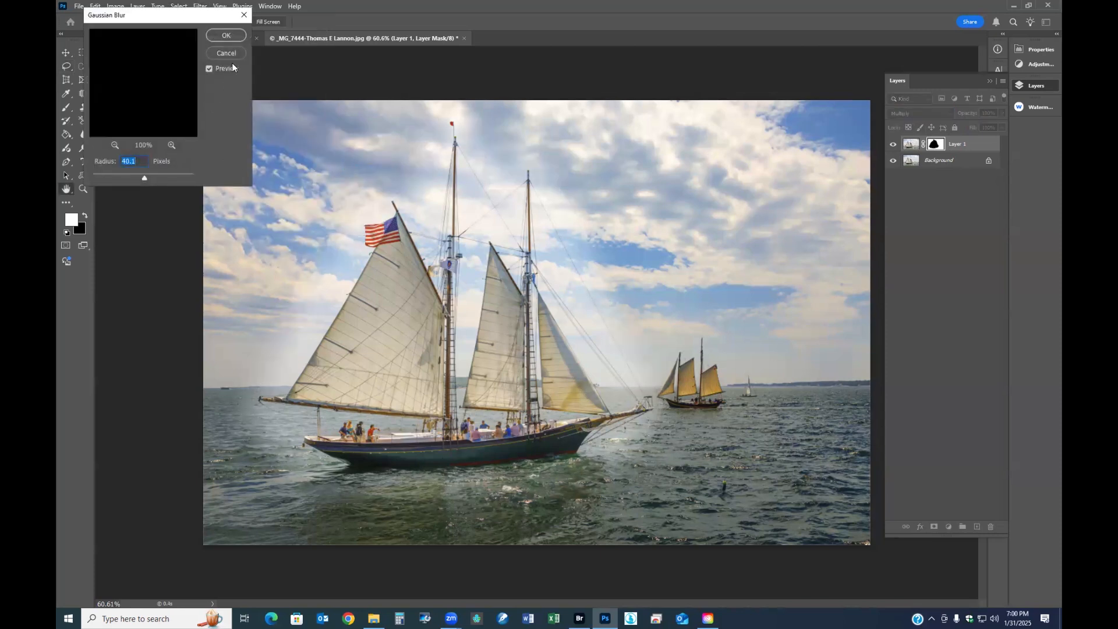
{"action": "left_click", "coordinate": [226, 35]}
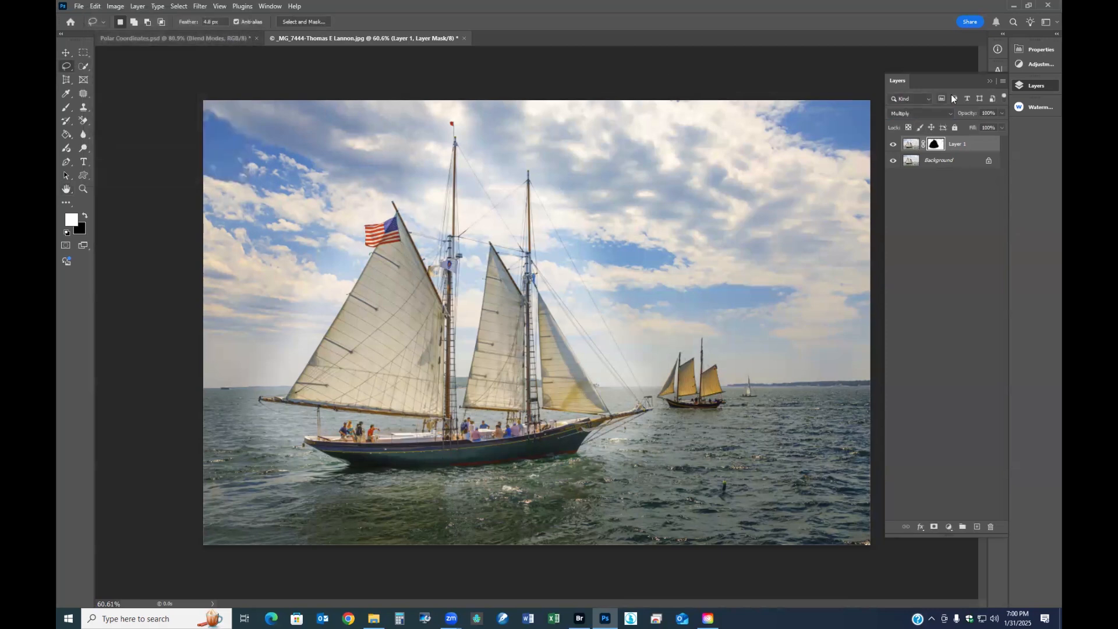
{"action": "left_click_drag", "start_coordinate": [974, 117], "coordinate": [863, 103]}
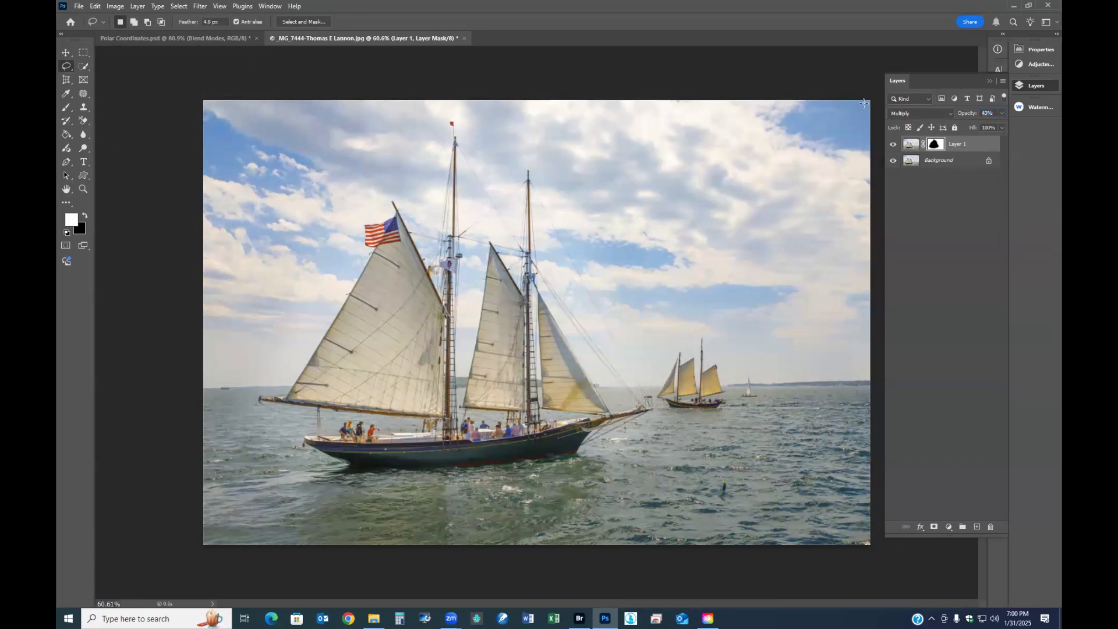
- Compare the photo with and without the darkening around the large sailboat by toggling Layer 1's visibility
{"action": "left_click", "coordinate": [893, 146]}
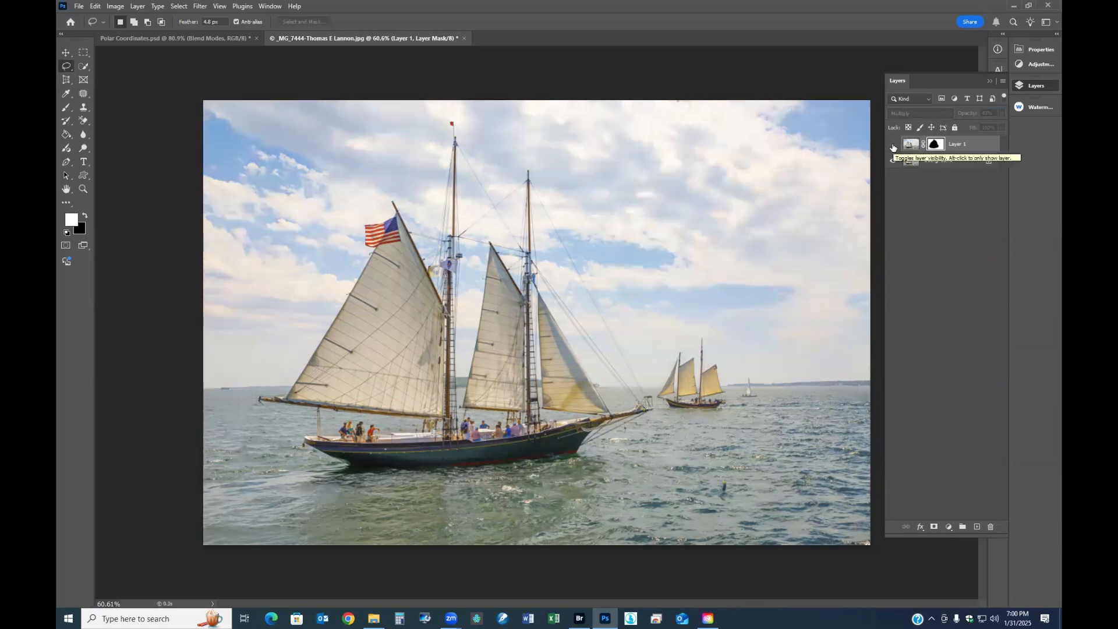
{"action": "left_click", "coordinate": [893, 146]}
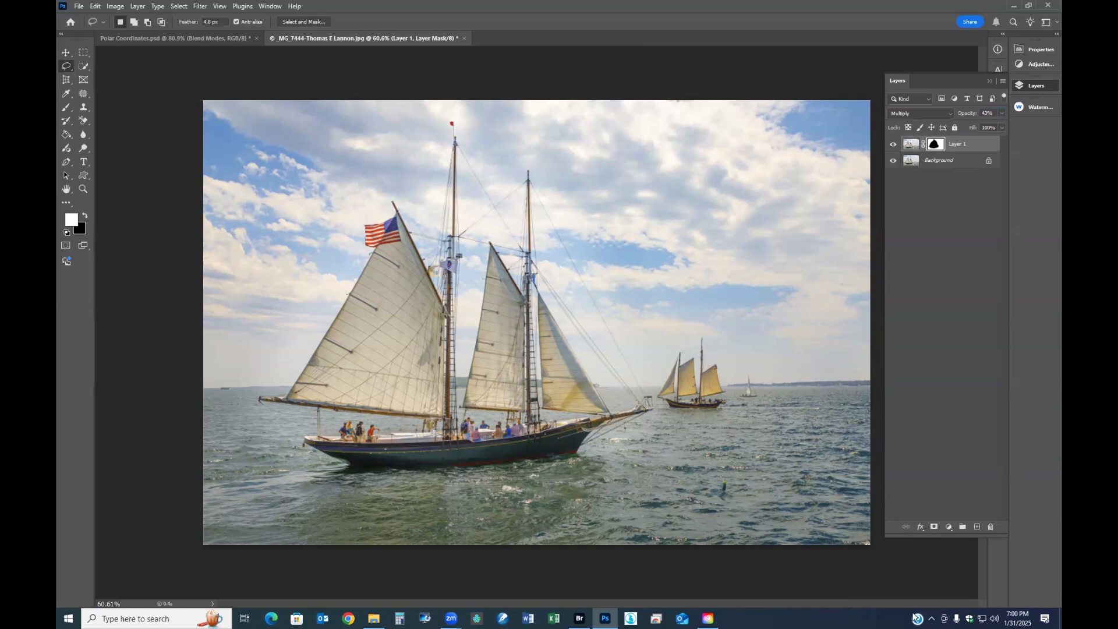
{"action": "left_click", "coordinate": [894, 146]}
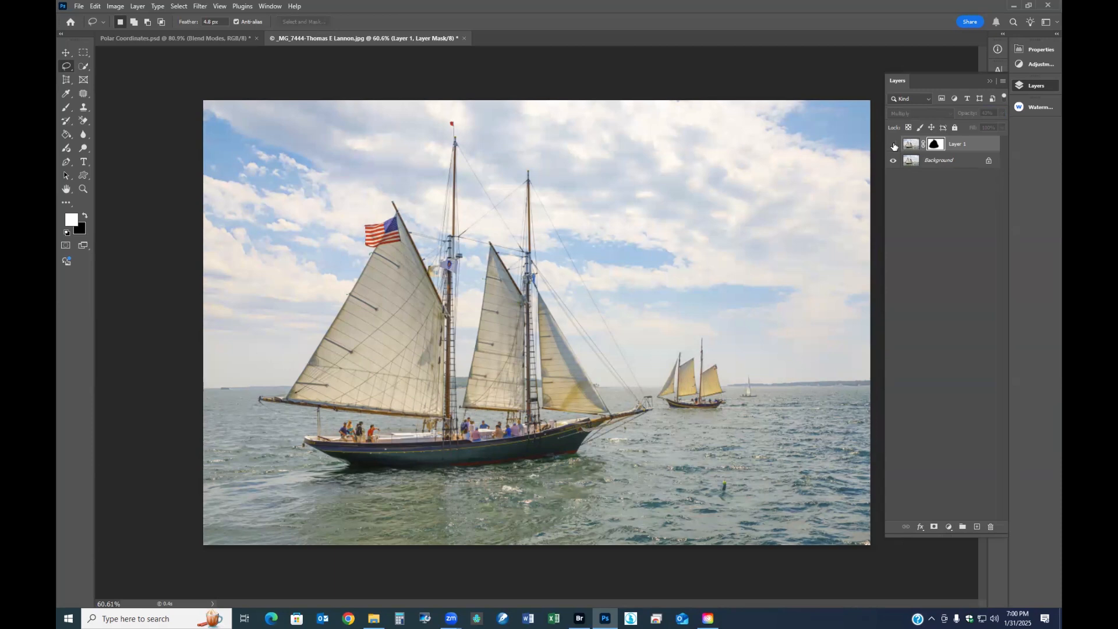
{"action": "left_click", "coordinate": [893, 146]}
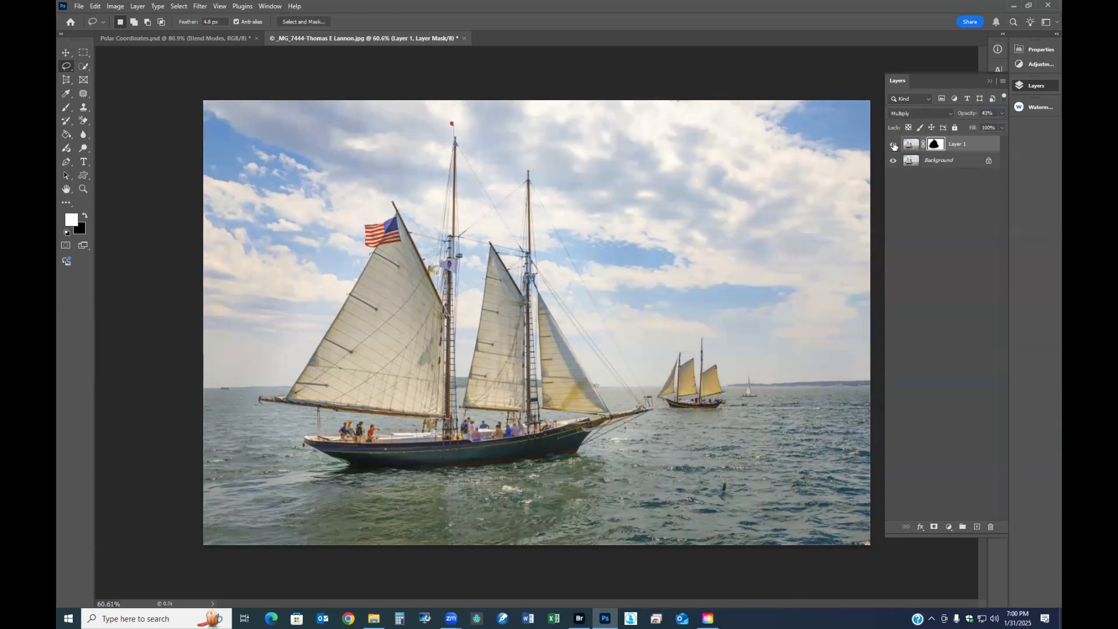
{"action": "left_click", "coordinate": [893, 145]}
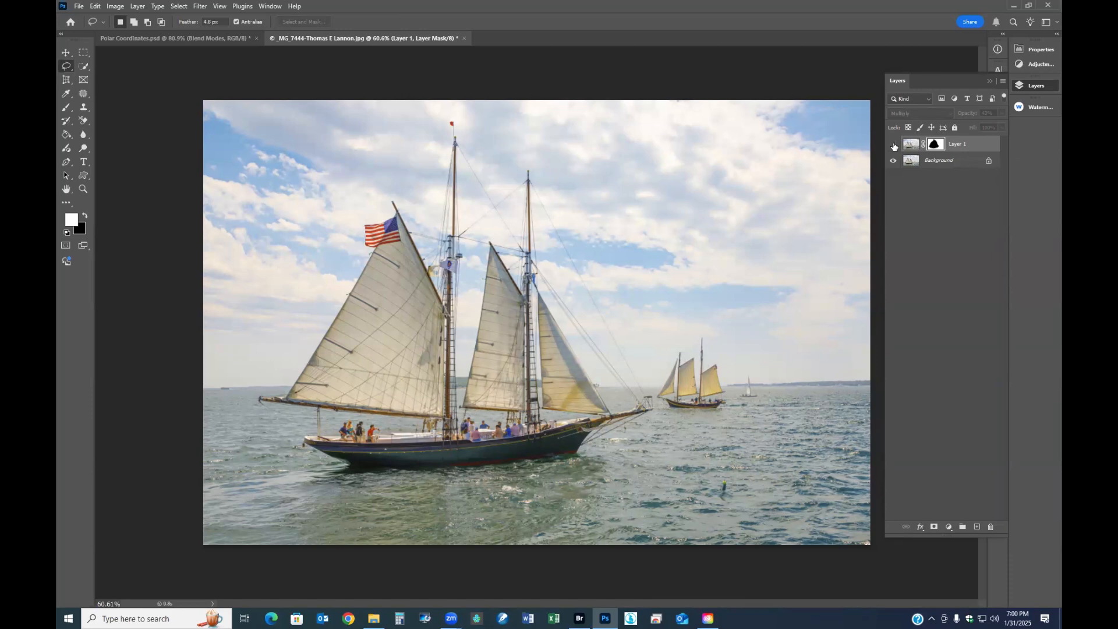
{"action": "left_click", "coordinate": [893, 144]}
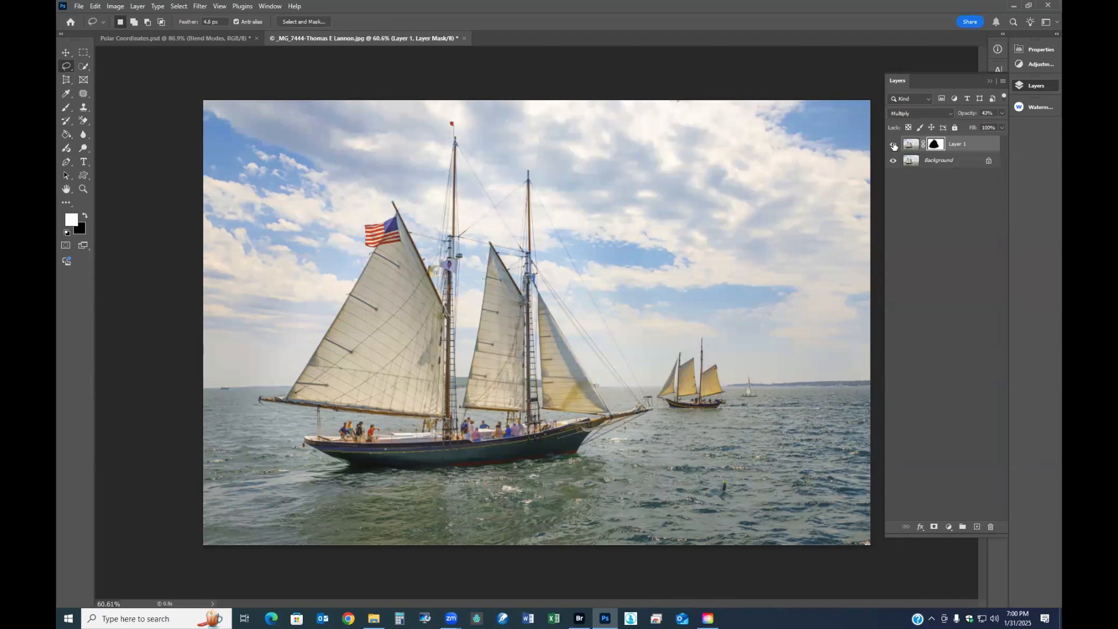
{"action": "left_click", "coordinate": [893, 144]}
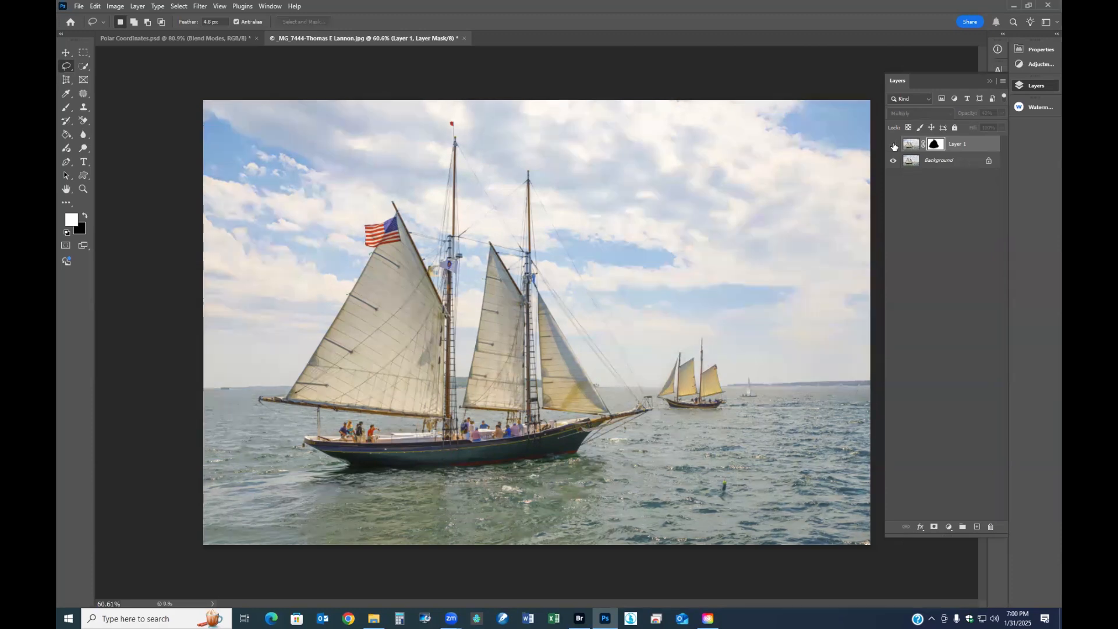
{"action": "left_click", "coordinate": [893, 144]}
{"action": "left_click", "coordinate": [893, 144]}
{"action": "left_click", "coordinate": [894, 144]}
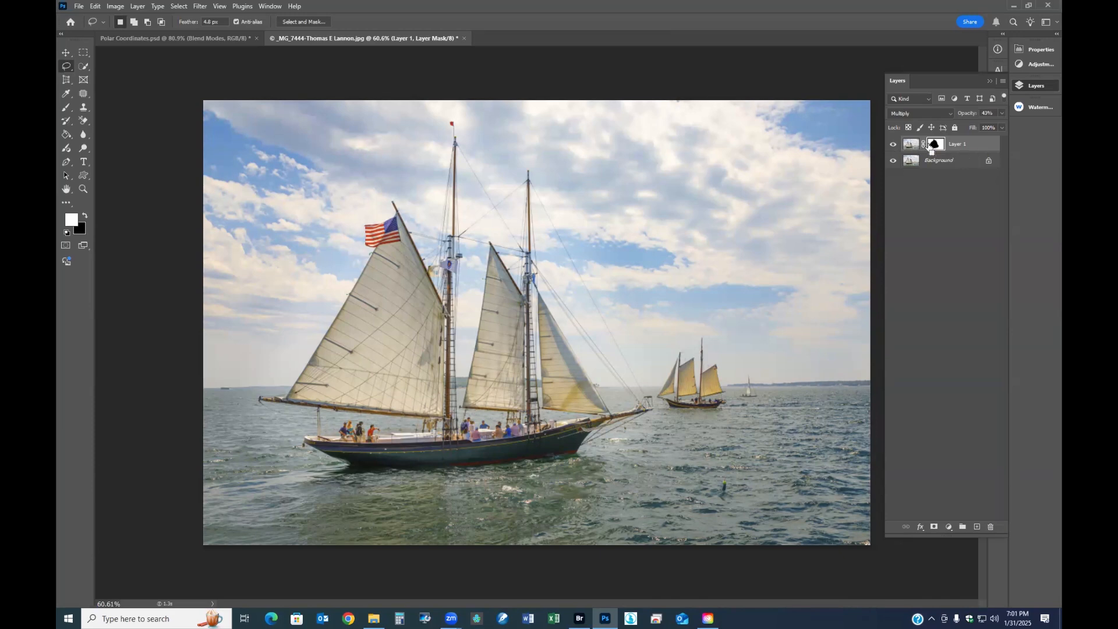
- Merge Layer 1 into the Background and duplicate the result as a layer blended in Difference mode
{"action": "key", "text": "ctrl+e"}
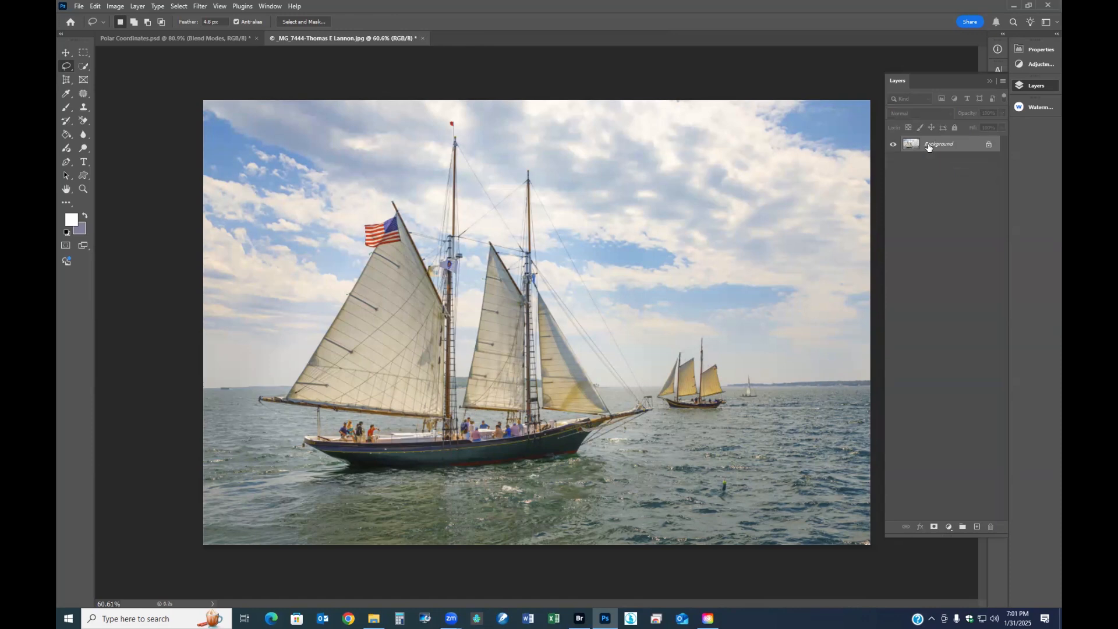
{"action": "key", "text": "ctrl+j"}
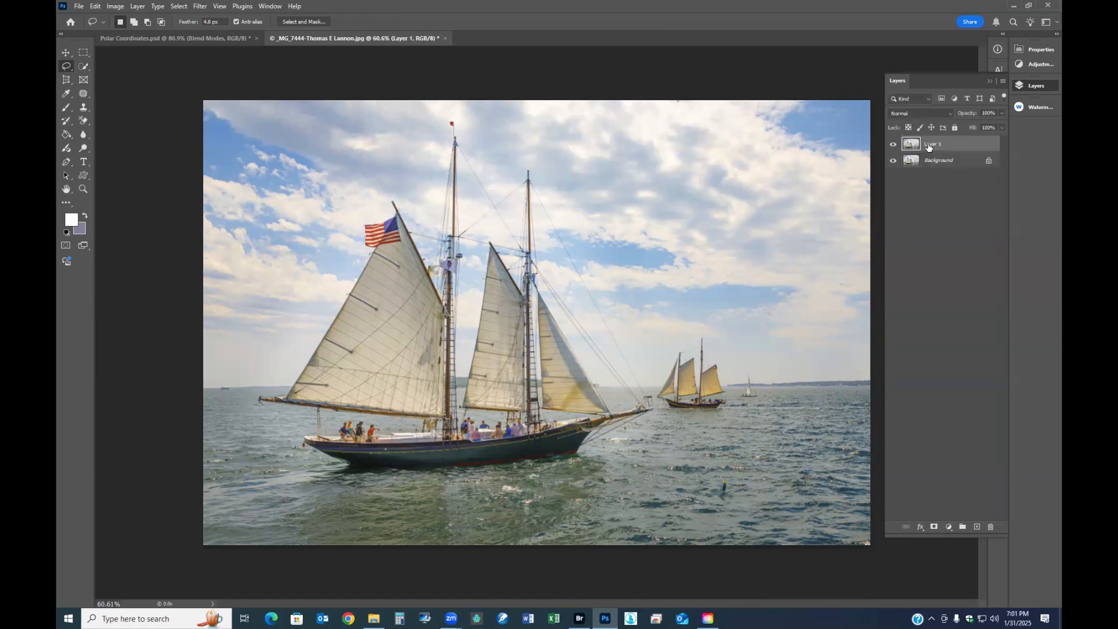
{"action": "left_click", "coordinate": [951, 115]}
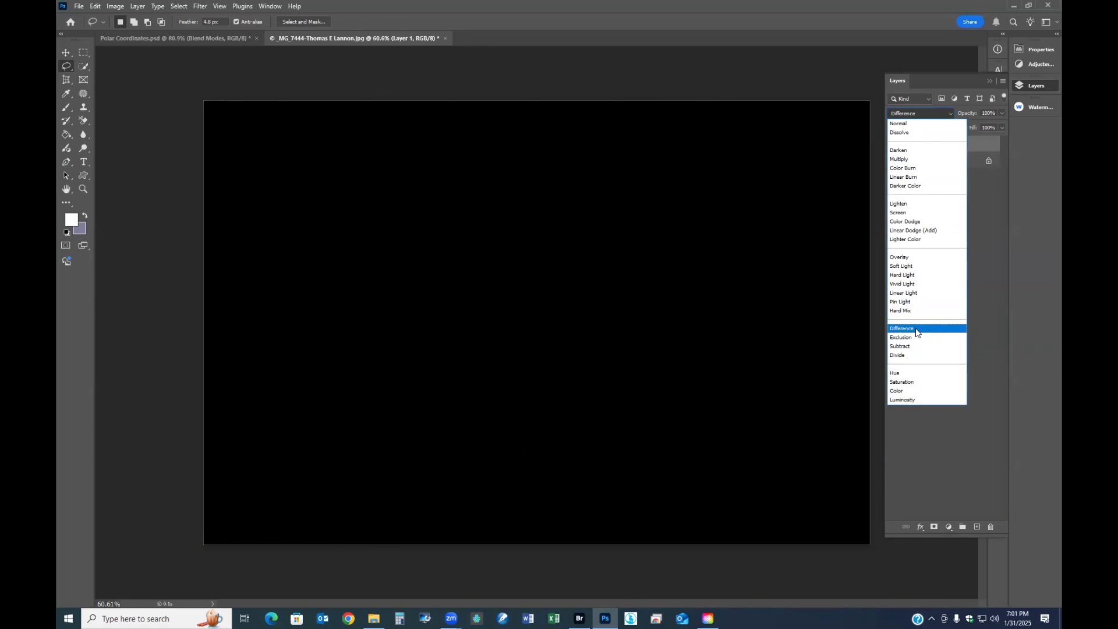
{"action": "left_click", "coordinate": [915, 330]}
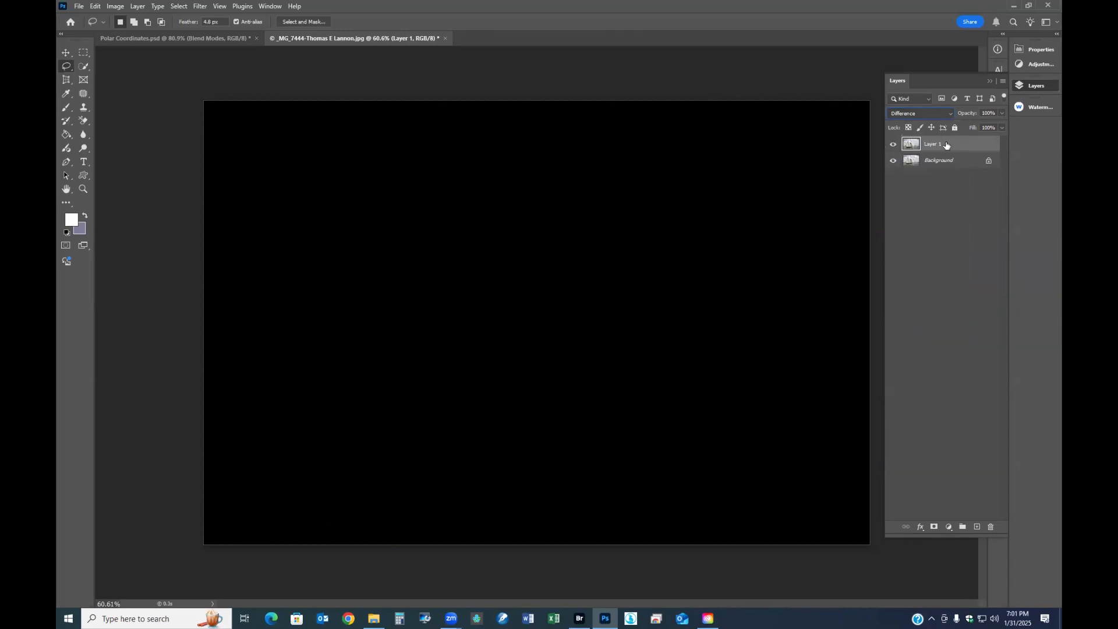
- Start a Free Transform on the Difference layer and nudge it leftward to offset it from the Background
{"action": "left_click", "coordinate": [84, 52]}
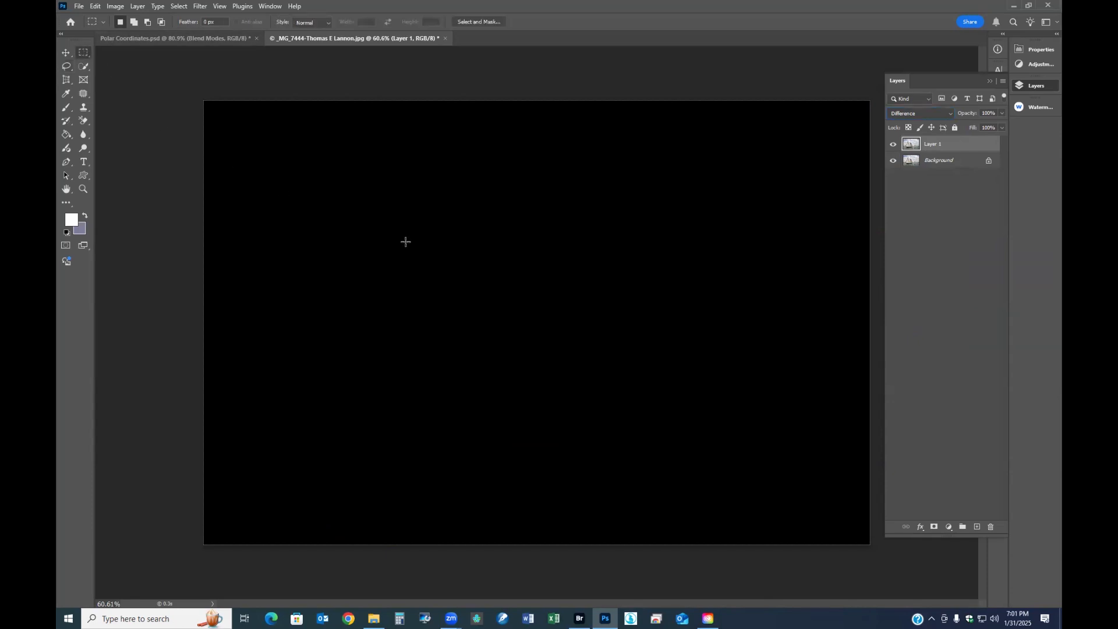
{"action": "right_click", "coordinate": [406, 241]}
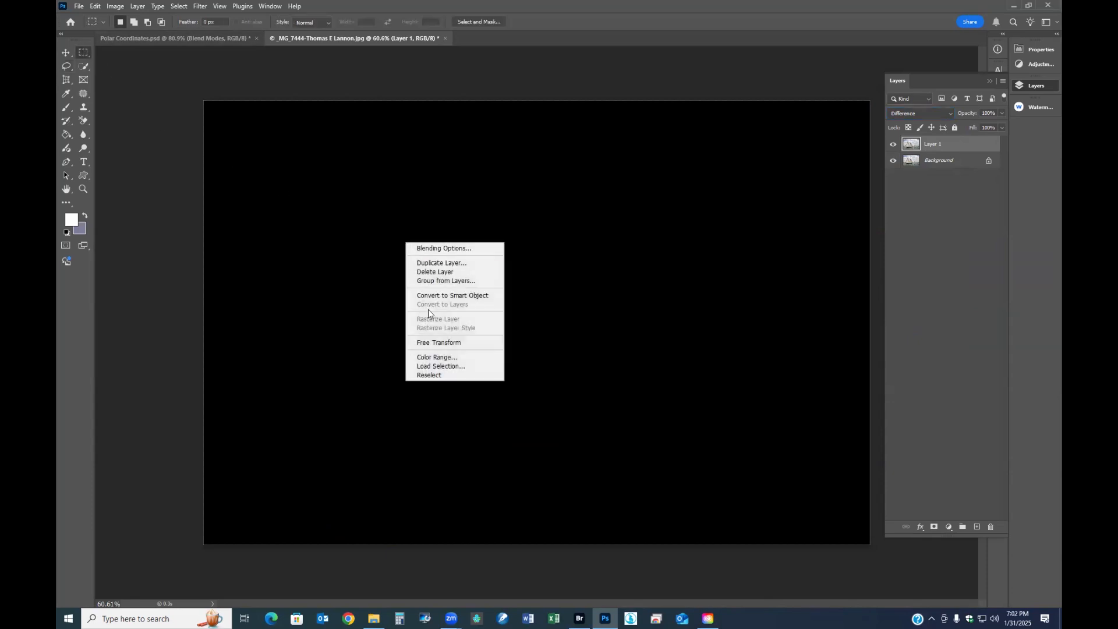
{"action": "left_click", "coordinate": [437, 343]}
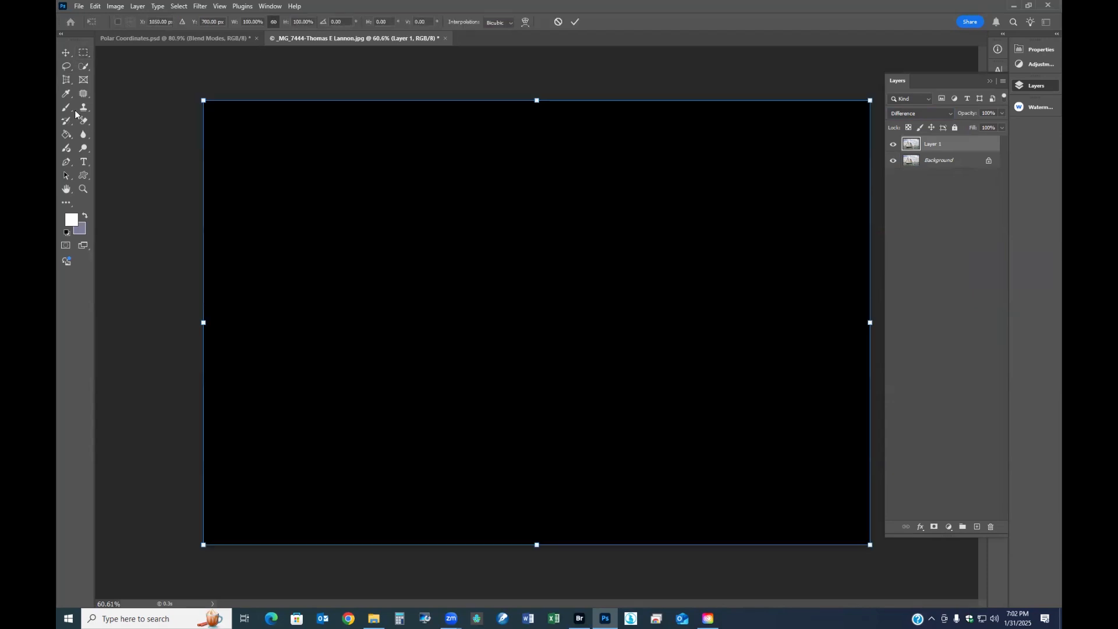
{"action": "key", "text": "Left"}
{"action": "key", "text": "Left"}
{"action": "key", "text": "Left"}
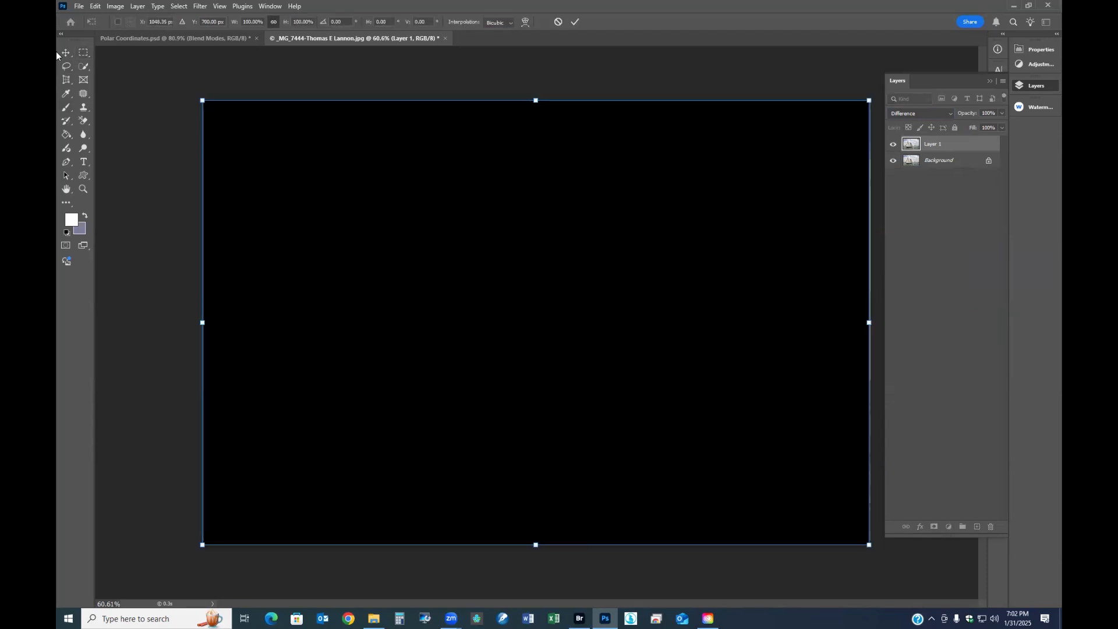
{"action": "key", "text": "Left"}
{"action": "key", "text": "Left"}
{"action": "key", "text": "Left"}
{"action": "key", "text": "Left"}
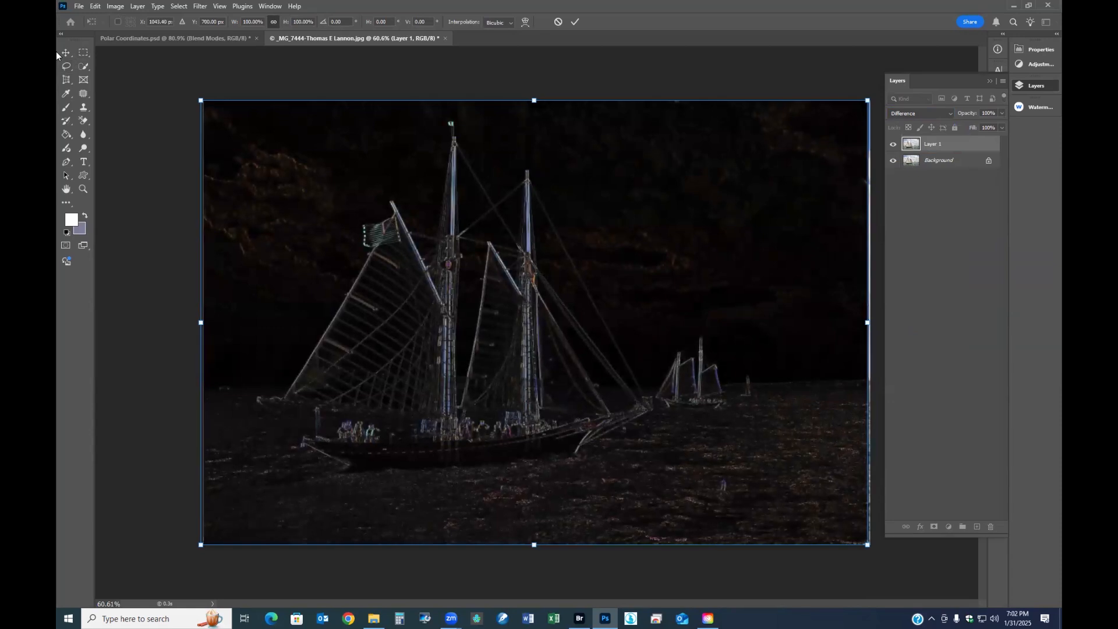
{"action": "key", "text": "Left"}
{"action": "key", "text": "Left"}
{"action": "key", "text": "Left"}
{"action": "key", "text": "Left"}
{"action": "key", "text": "Left"}
{"action": "key", "text": "Left"}
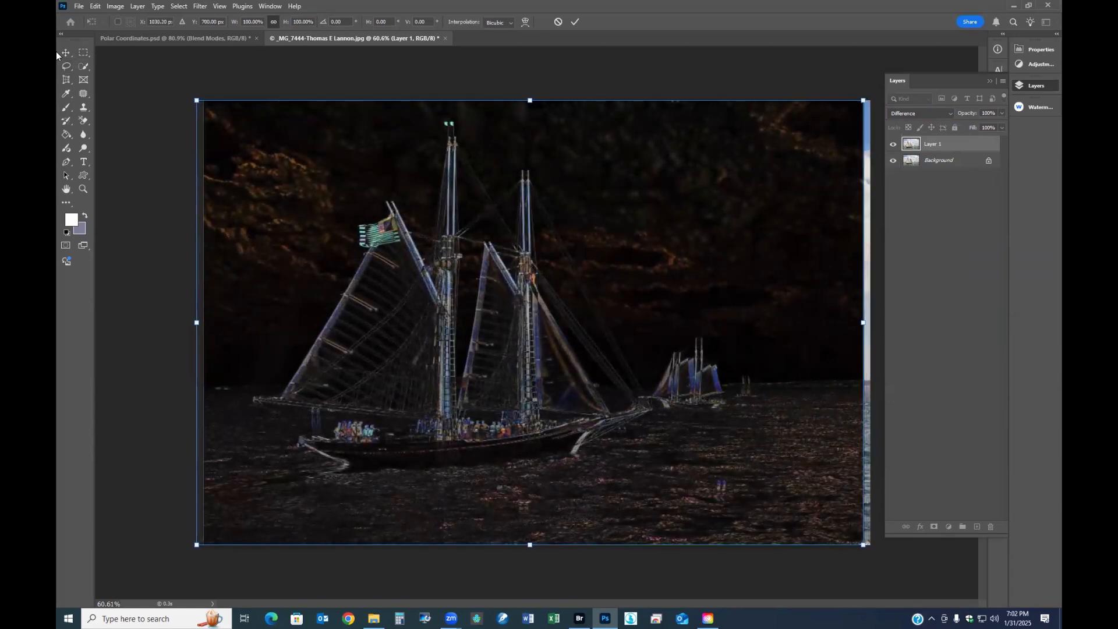
- Nudge the offset Difference layer rightward until it lines up with the Background
{"action": "key", "text": "Right"}
{"action": "key", "text": "Right"}
{"action": "key", "text": "Right"}
{"action": "key", "text": "Right"}
{"action": "key", "text": "Right"}
{"action": "key", "text": "Right"}
{"action": "key", "text": "Right"}
{"action": "key", "text": "Right"}
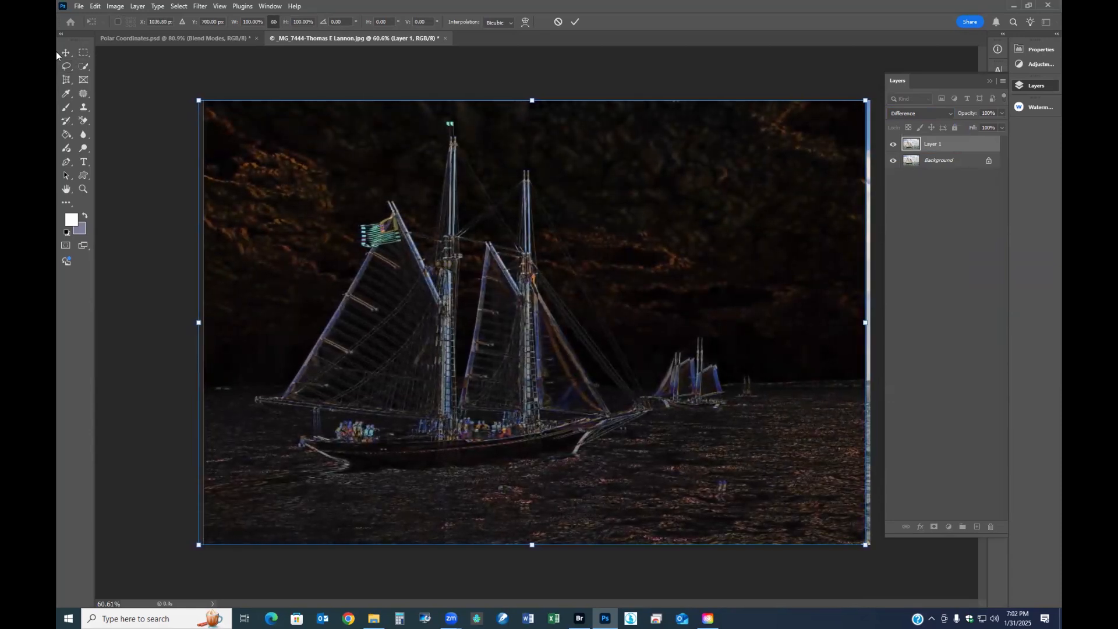
{"action": "key", "text": "Right"}
{"action": "key", "text": "Right"}
{"action": "key", "text": "Right"}
{"action": "key", "text": "Right"}
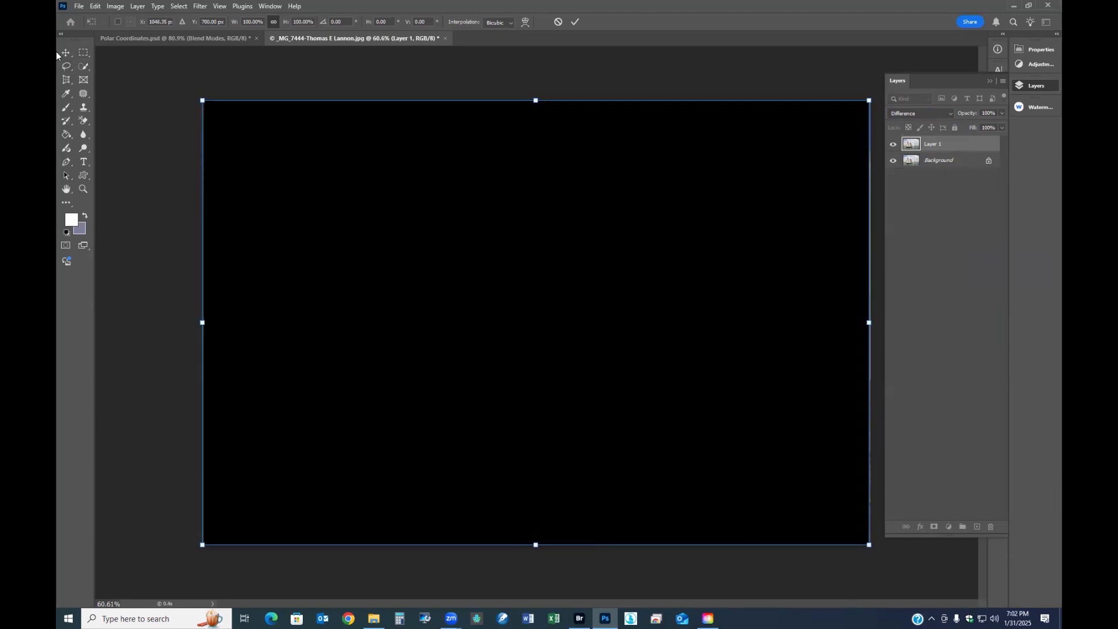
- Nudge the Difference layer further right and down past the Background to show the misaligned edges
{"action": "key", "text": "Right"}
{"action": "key", "text": "Right"}
{"action": "key", "text": "Right"}
{"action": "key", "text": "Right"}
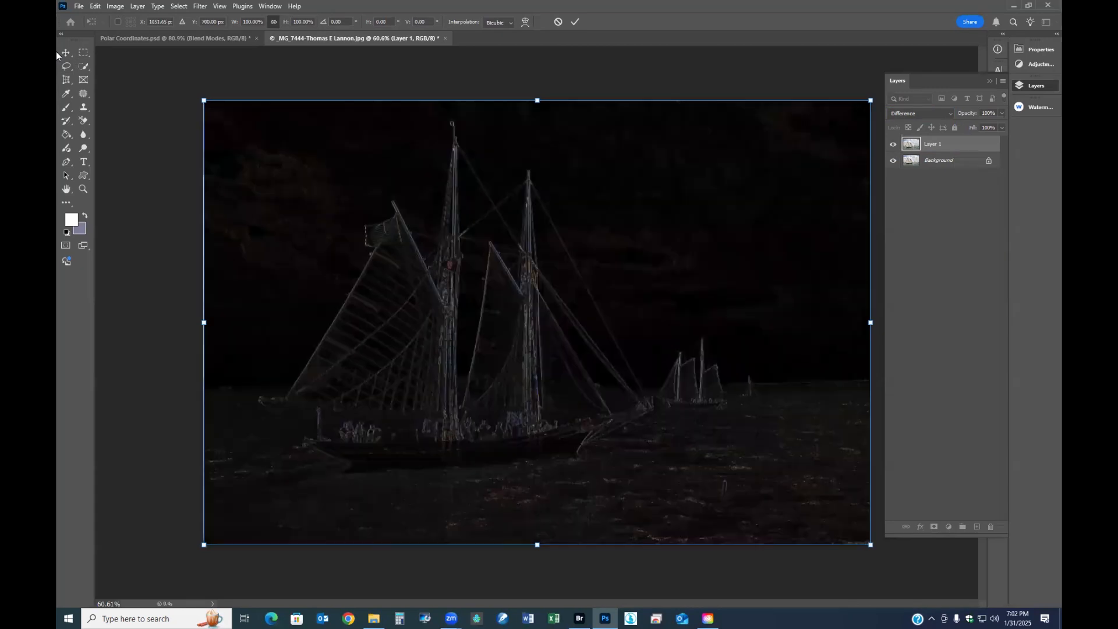
{"action": "key", "text": "Right"}
{"action": "key", "text": "Right"}
{"action": "key", "text": "Down"}
{"action": "key", "text": "Down"}
{"action": "key", "text": "Down"}
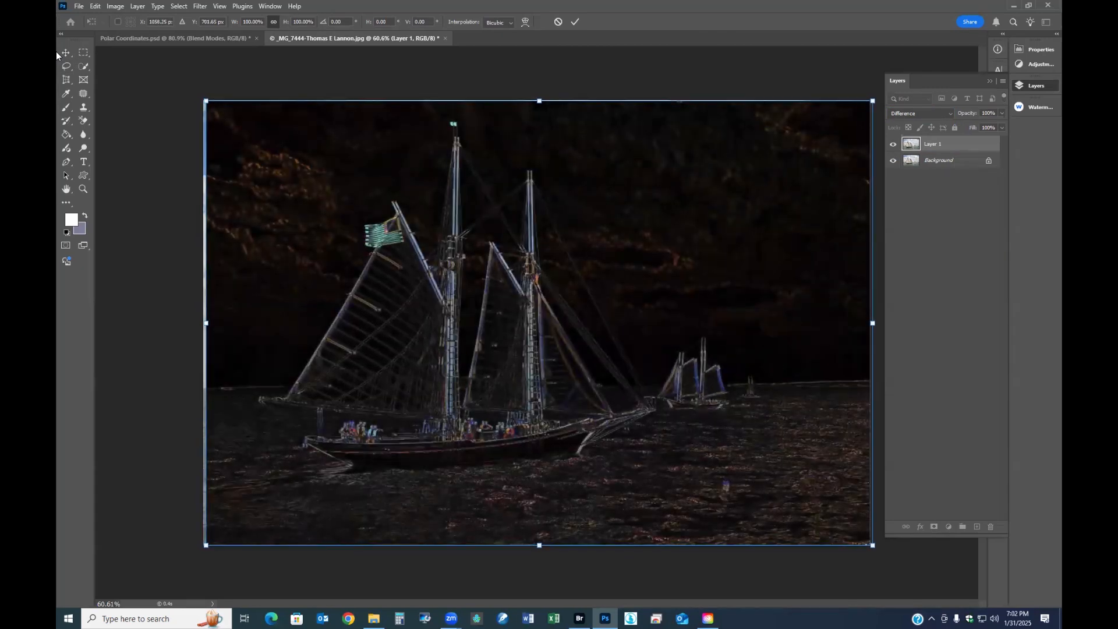
{"action": "key", "text": "Down"}
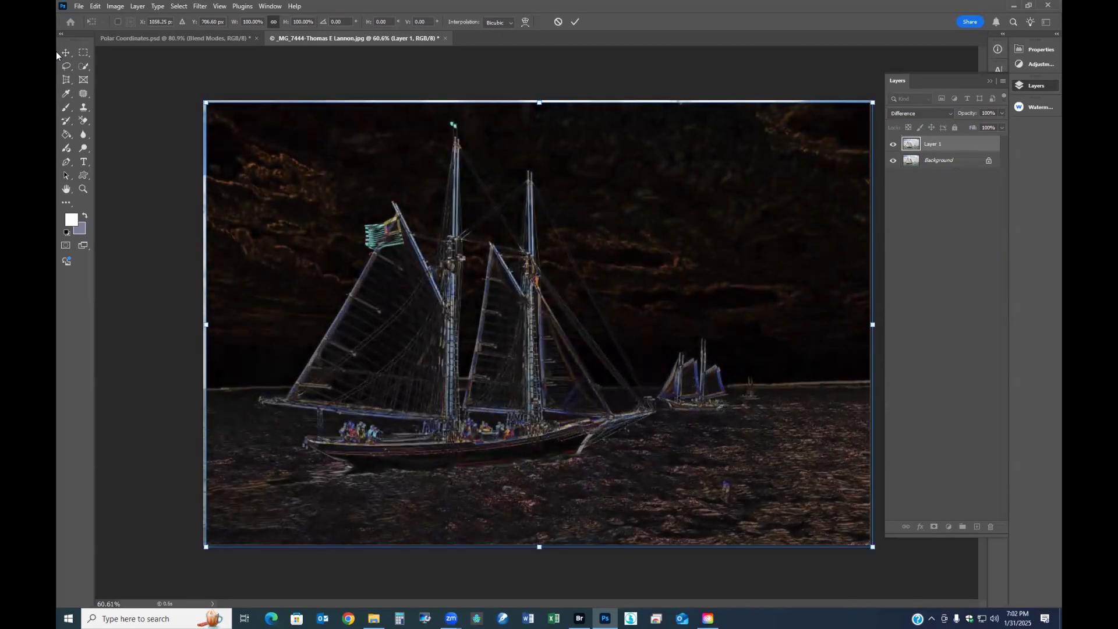
{"action": "key", "text": "Down"}
{"action": "key", "text": "Down"}
{"action": "key", "text": "Down"}
{"action": "key", "text": "Down"}
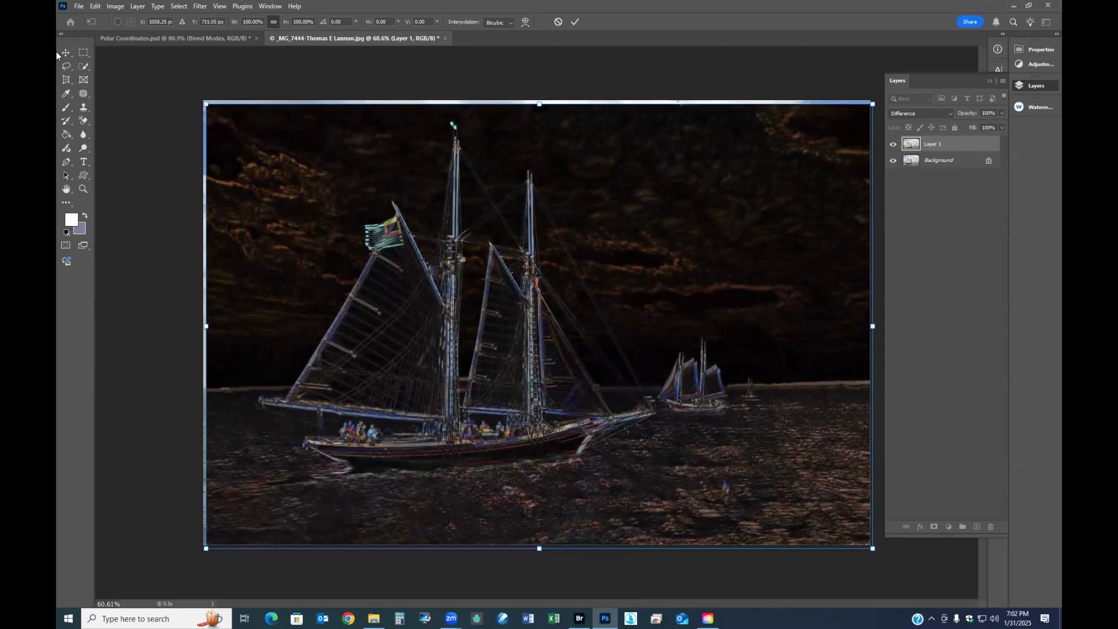
- Nudge the Difference layer back up and left to realign it with the Background at X 1050 px, Y 700 px
{"action": "key", "text": "Up"}
{"action": "key", "text": "Up"}
{"action": "key", "text": "Up"}
{"action": "key", "text": "Up"}
{"action": "key", "text": "Up"}
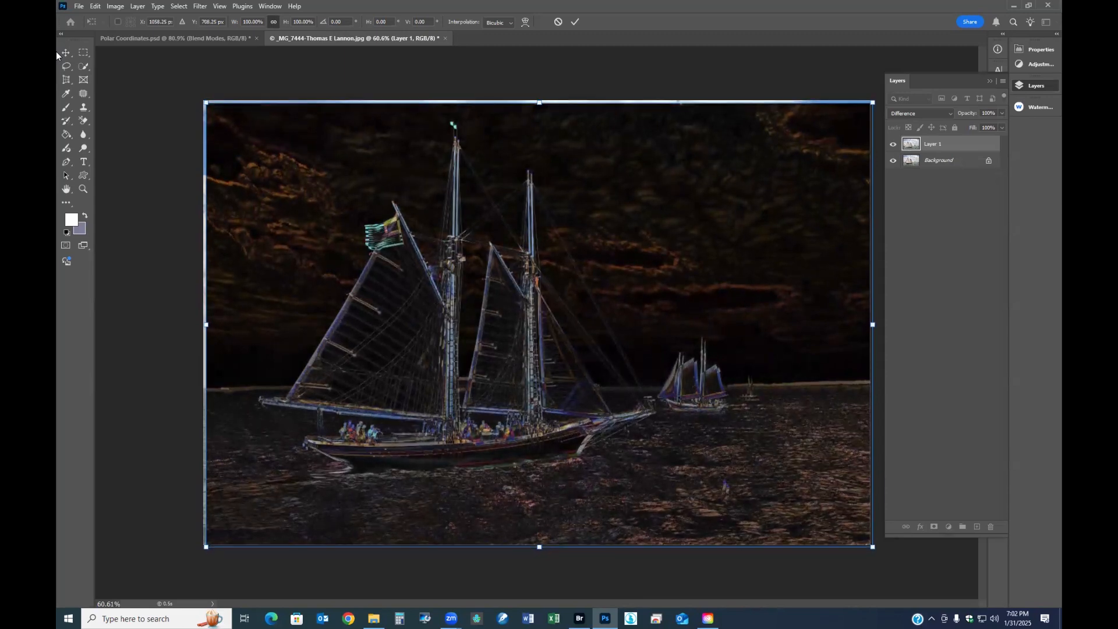
{"action": "key", "text": "Up"}
{"action": "key", "text": "Up"}
{"action": "key", "text": "Up"}
{"action": "key", "text": "Left"}
{"action": "key", "text": "Left"}
{"action": "key", "text": "Left"}
{"action": "key", "text": "Left"}
{"action": "key", "text": "Left"}
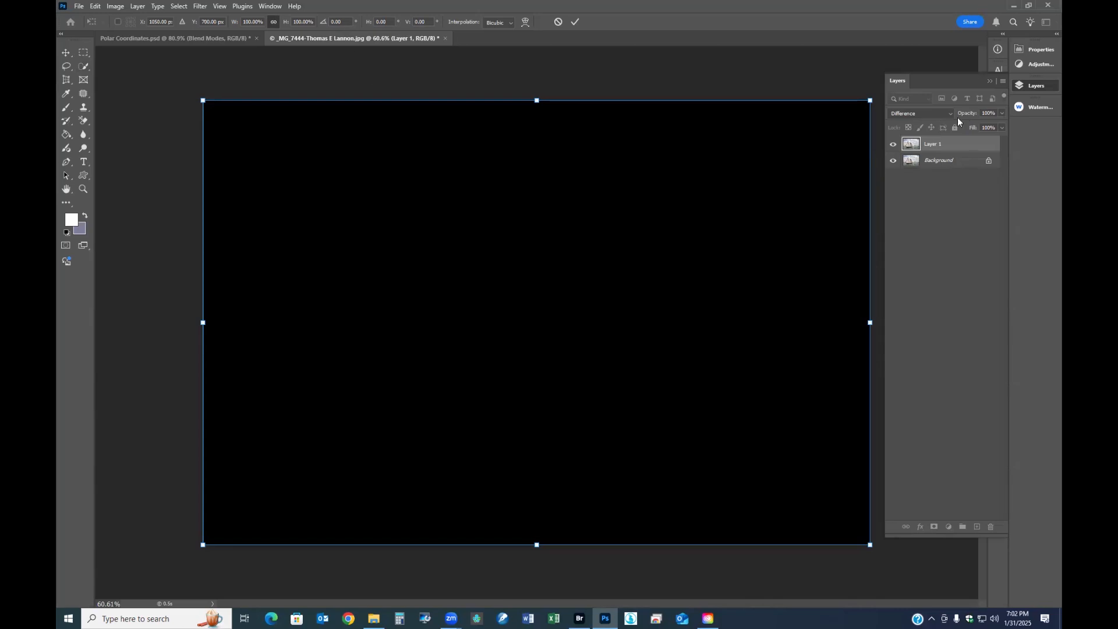
- Try aligning at reduced opacity by lowering the Difference layer to 68% and nudging it right of the Background
{"action": "left_click_drag", "start_coordinate": [966, 114], "coordinate": [951, 114]}
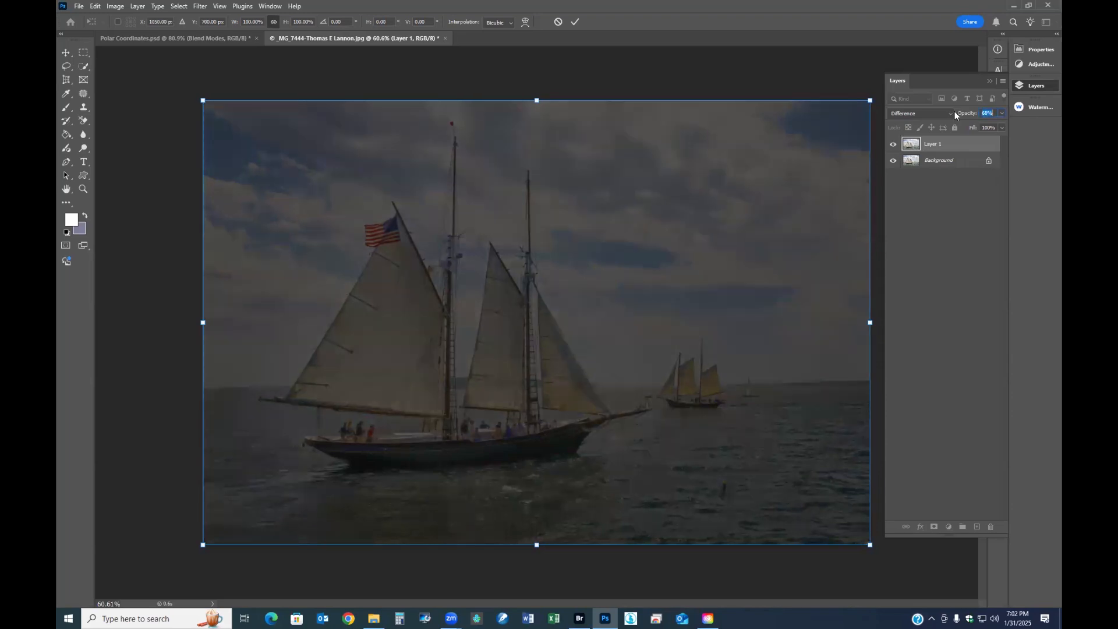
{"action": "key", "text": "Right"}
{"action": "key", "text": "Right"}
{"action": "key", "text": "Right"}
{"action": "key", "text": "Right"}
{"action": "key", "text": "Right"}
{"action": "key", "text": "Right"}
{"action": "key", "text": "Right"}
{"action": "key", "text": "Right"}
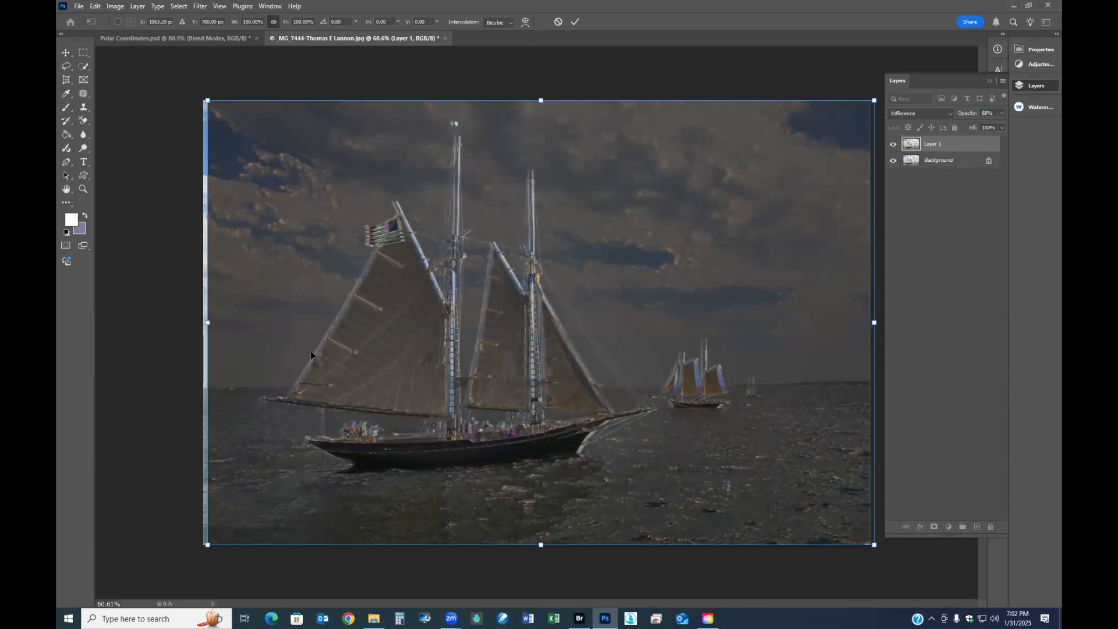
{"action": "left_click", "coordinate": [86, 54]}
{"action": "left_click", "coordinate": [68, 52]}
{"action": "mouse_move", "coordinate": [536, 337]}
{"action": "left_mouse_down"}
{"action": "mouse_move", "coordinate": [542, 318]}
{"action": "mouse_move", "coordinate": [541, 357]}
{"action": "mouse_move", "coordinate": [533, 348]}
{"action": "left_mouse_up"}
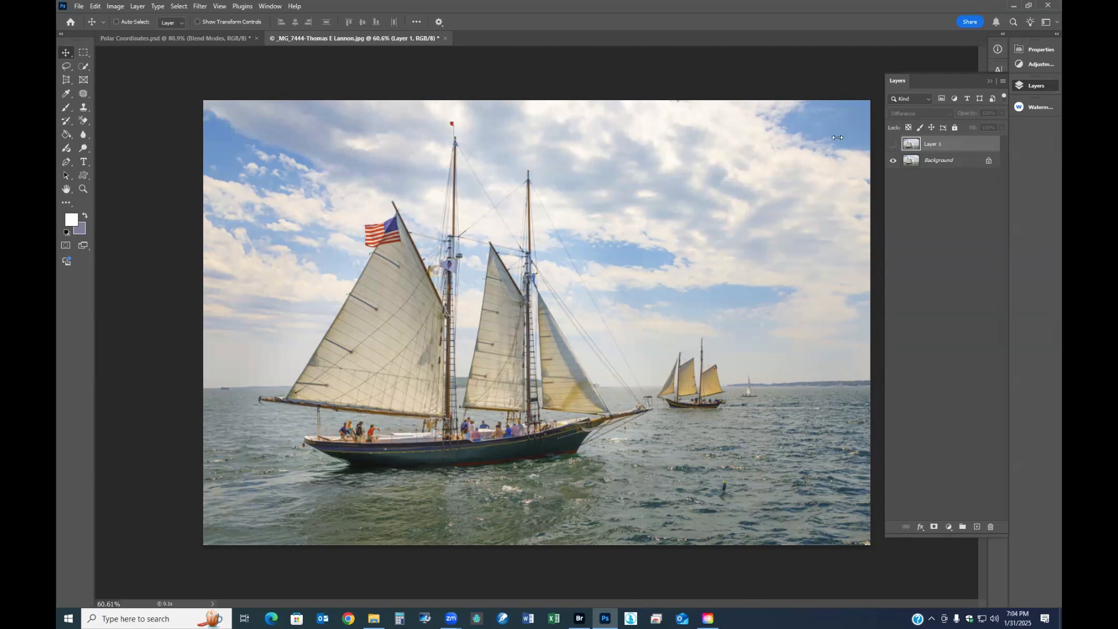
- Show Layer 1 again and blend it over the sailboat photo in Screen mode at 42% opacity
{"action": "left_click", "coordinate": [893, 144]}
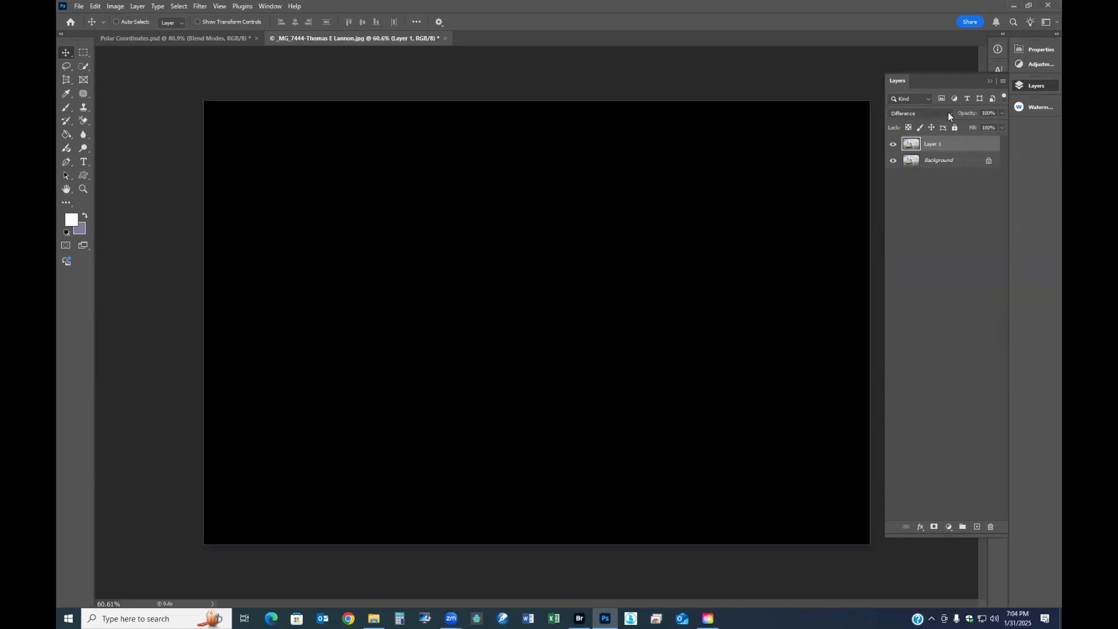
{"action": "left_click", "coordinate": [947, 113]}
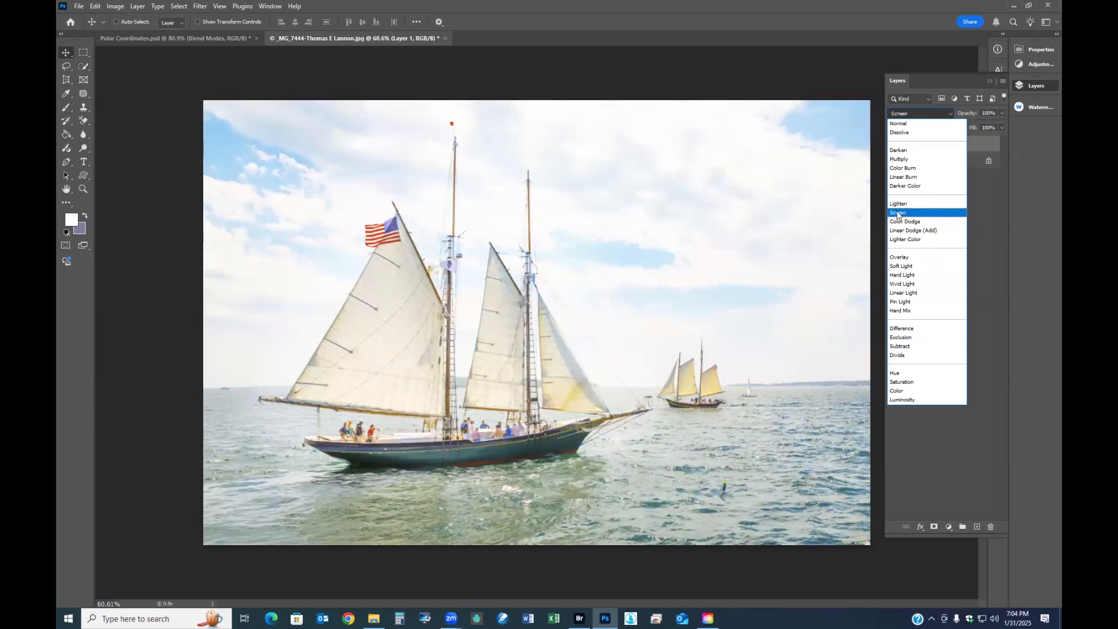
{"action": "left_click", "coordinate": [896, 214]}
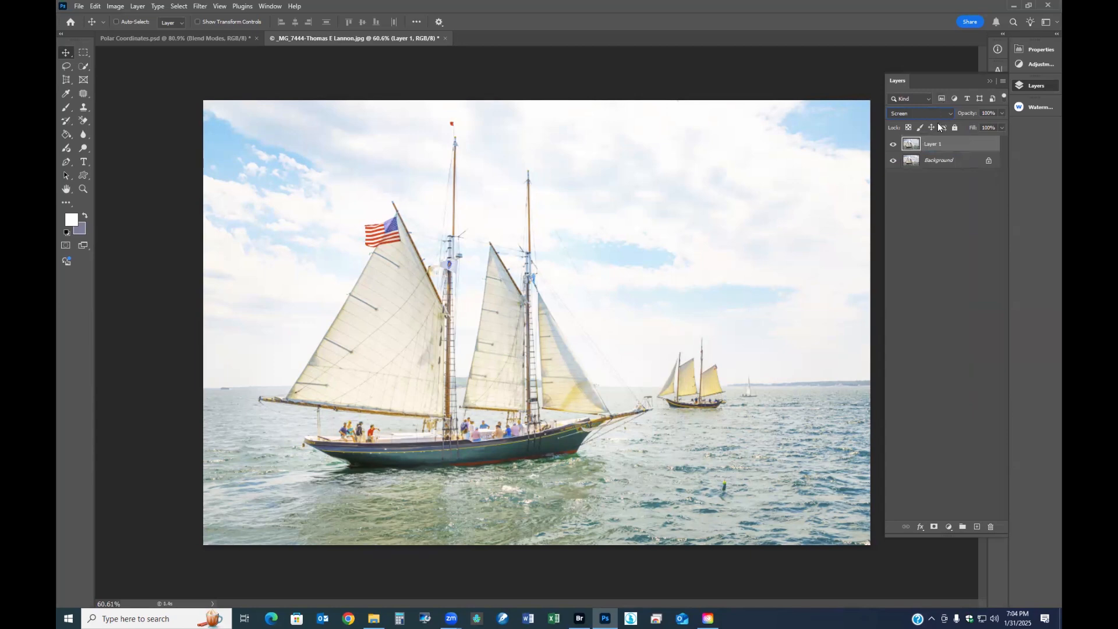
{"action": "left_click_drag", "start_coordinate": [973, 113], "coordinate": [944, 116]}
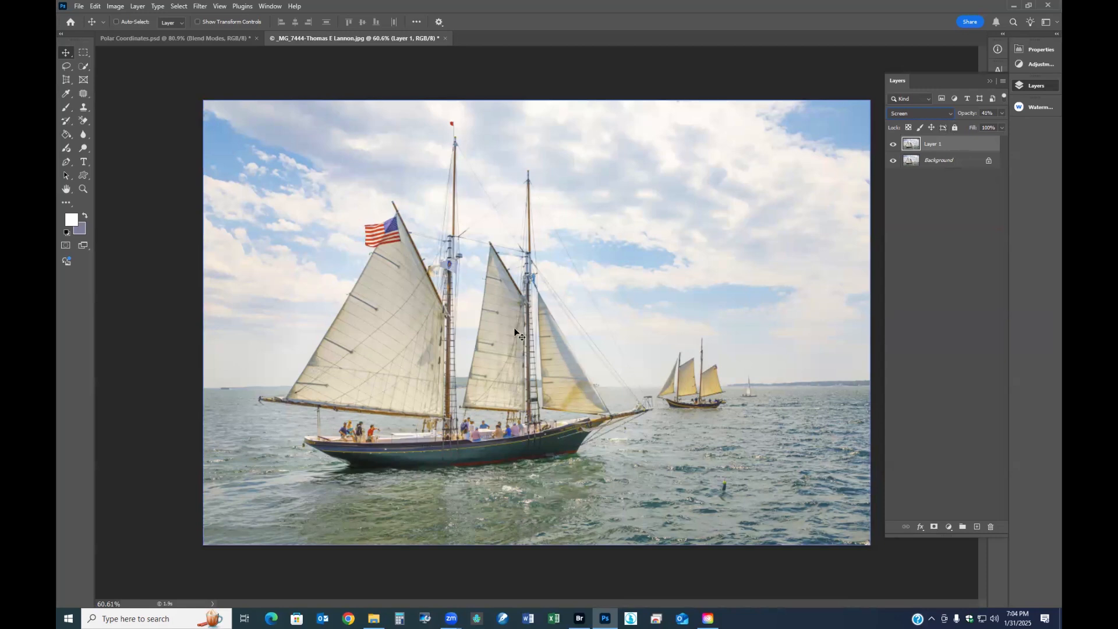
- Preview the Difference blend mode on the partly transparent Layer 1
{"action": "left_click", "coordinate": [947, 112]}
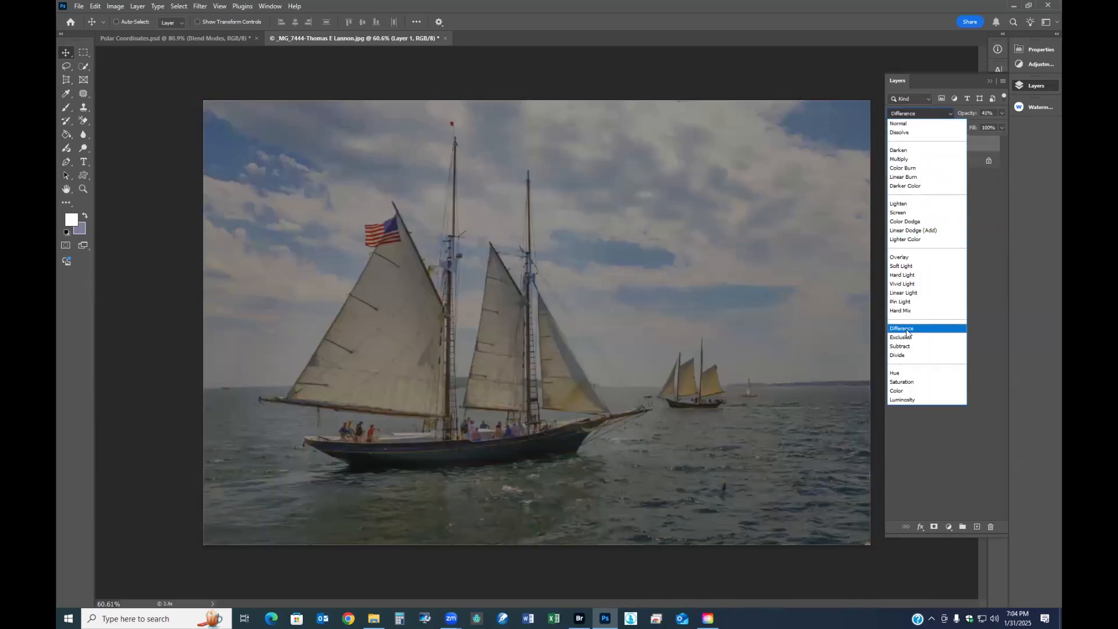